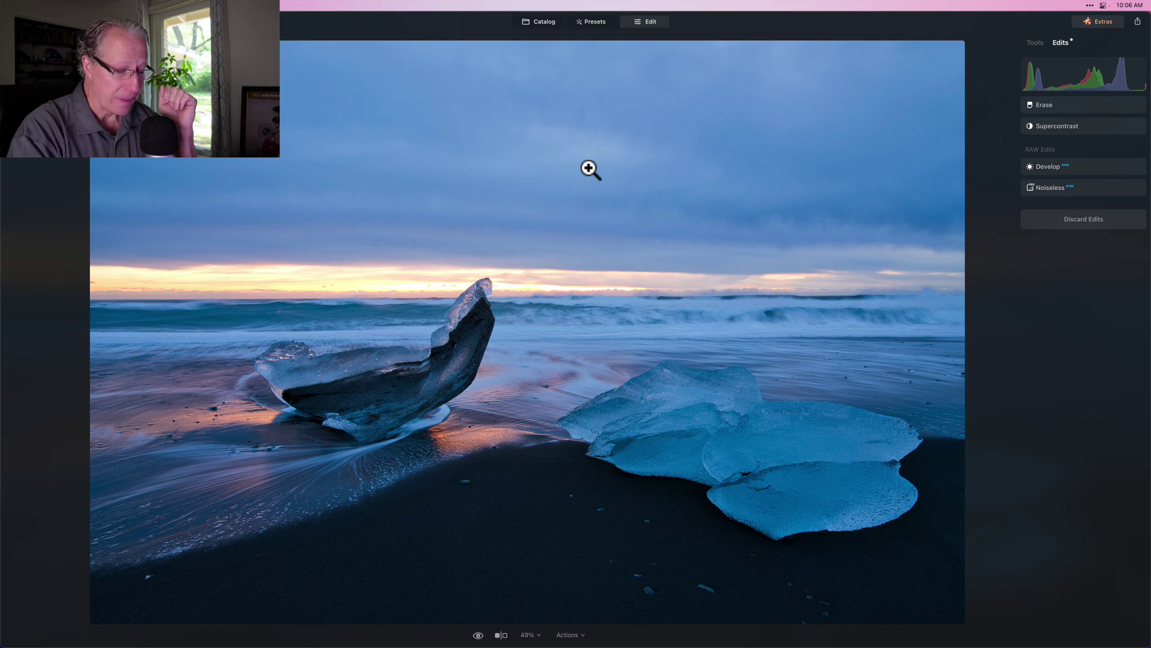
Compare the edited seascape with its unedited original.
key("backslash")
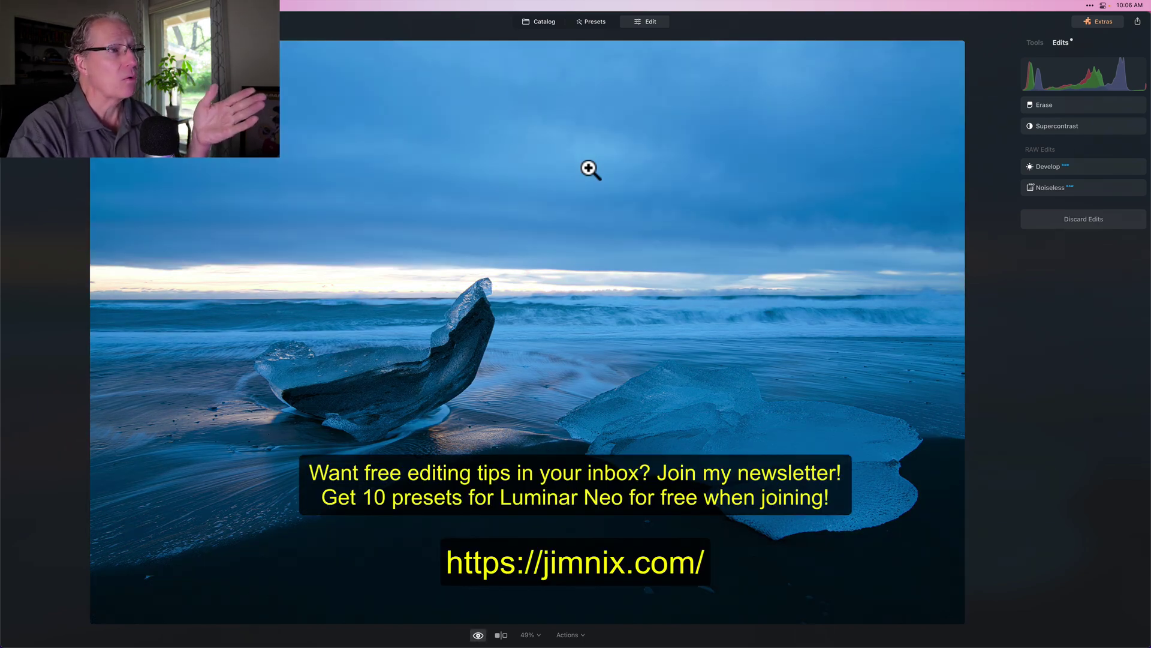
key("backslash")
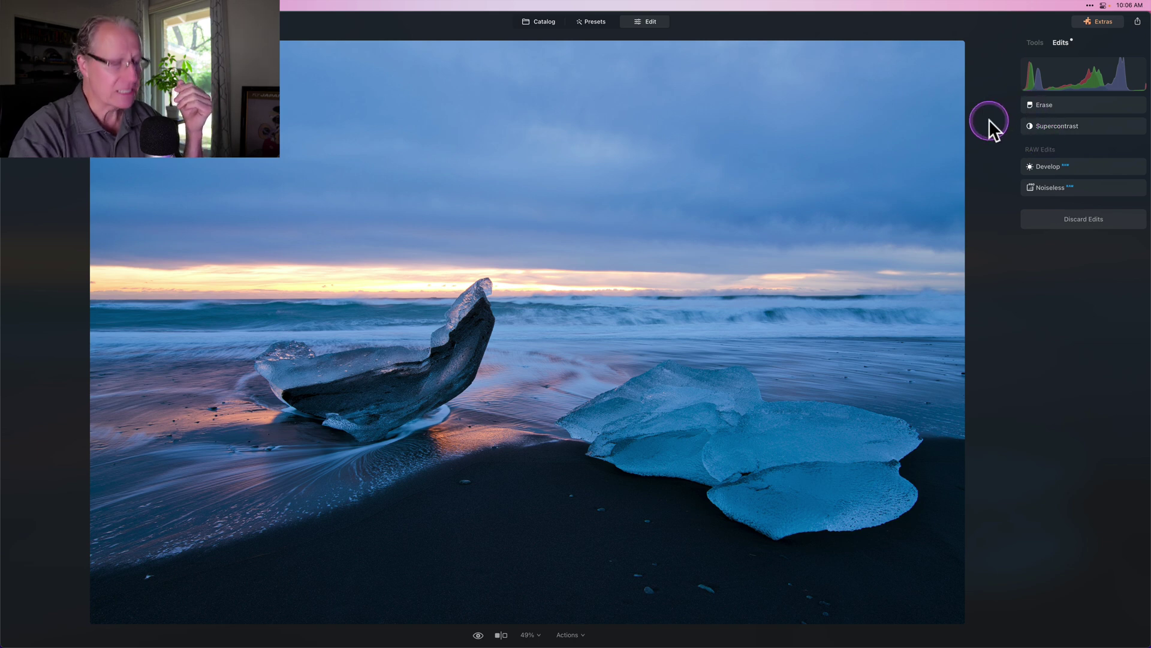
key("backslash")
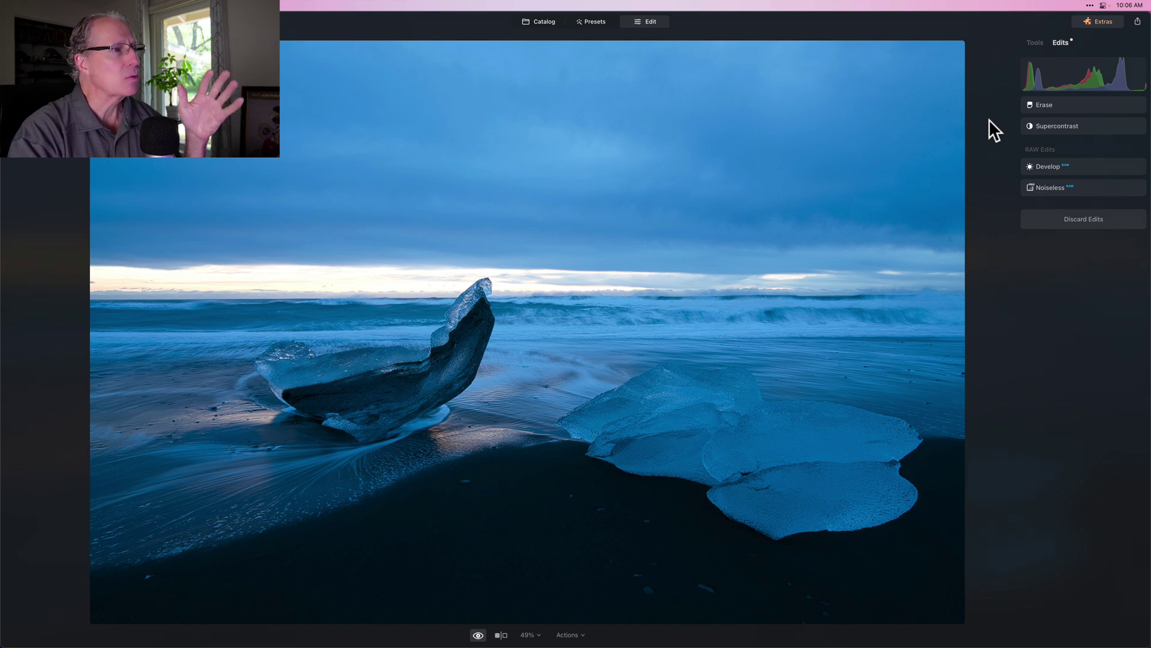
key("backslash")
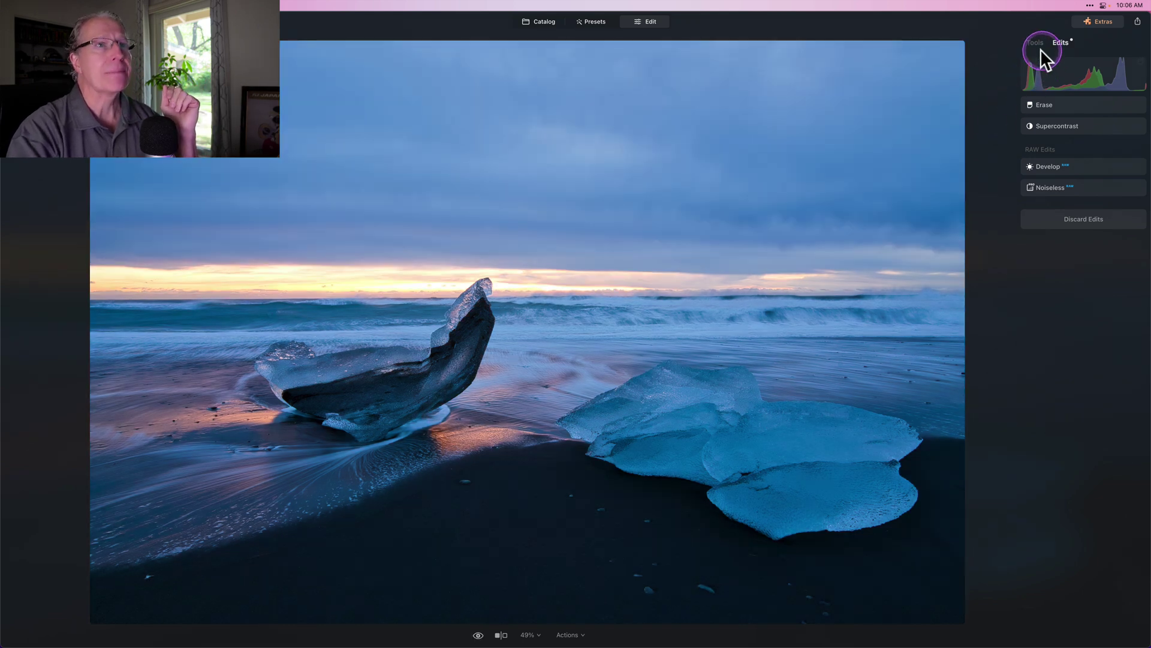
Set the Structure tool's Amount to 31 for the photo.
left_click(1035, 42)
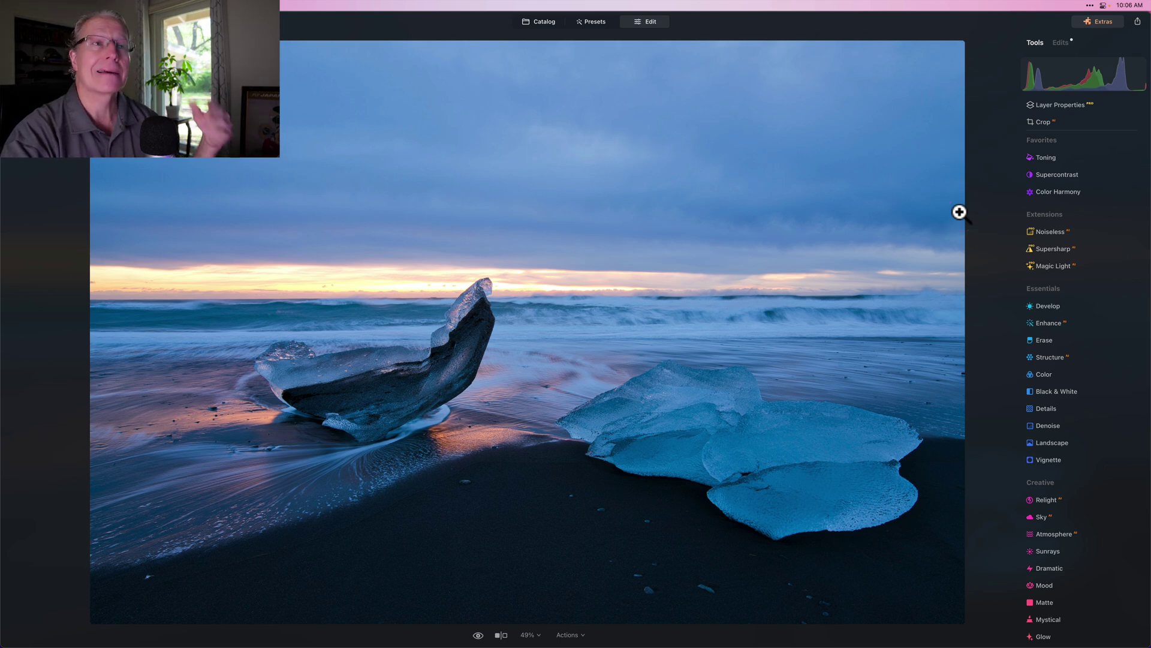
left_click(1031, 322)
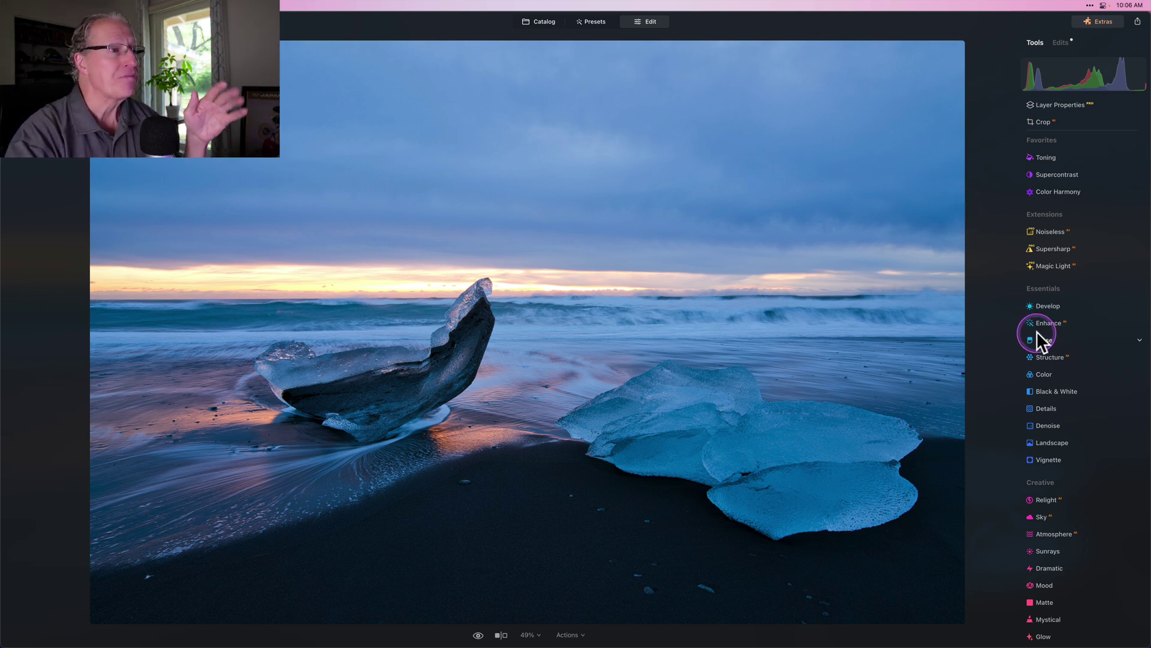
scroll(1037, 331, "down", 2)
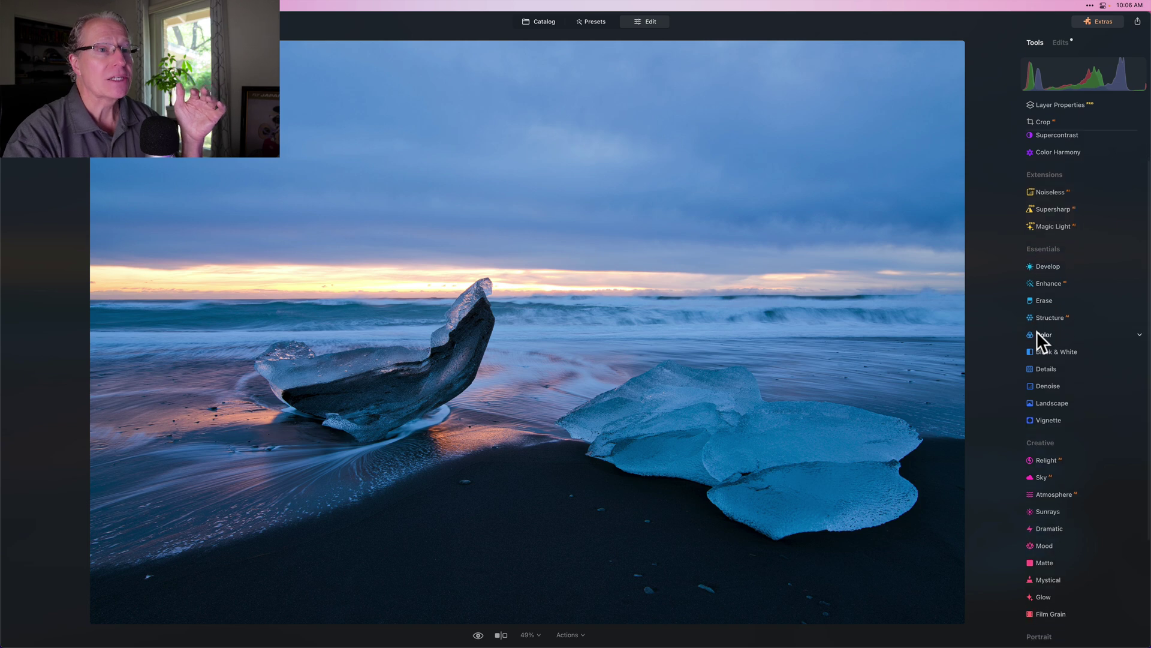
left_click(1053, 316)
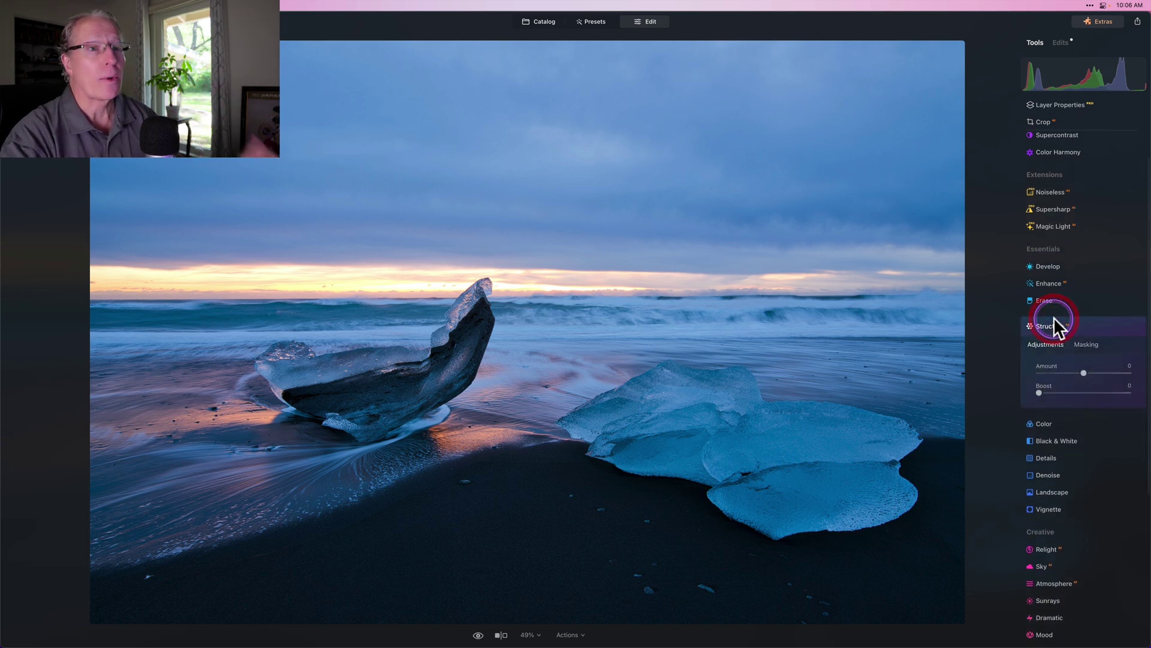
scroll(1053, 318, "down", 2)
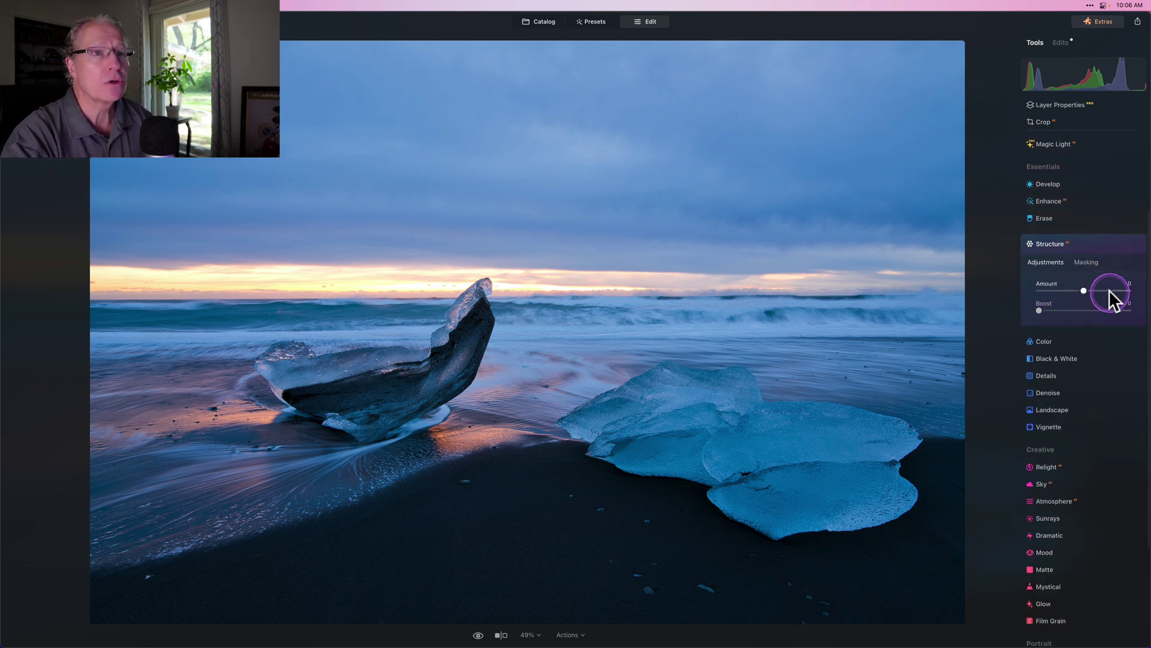
left_click_drag(1102, 289, 1100, 289)
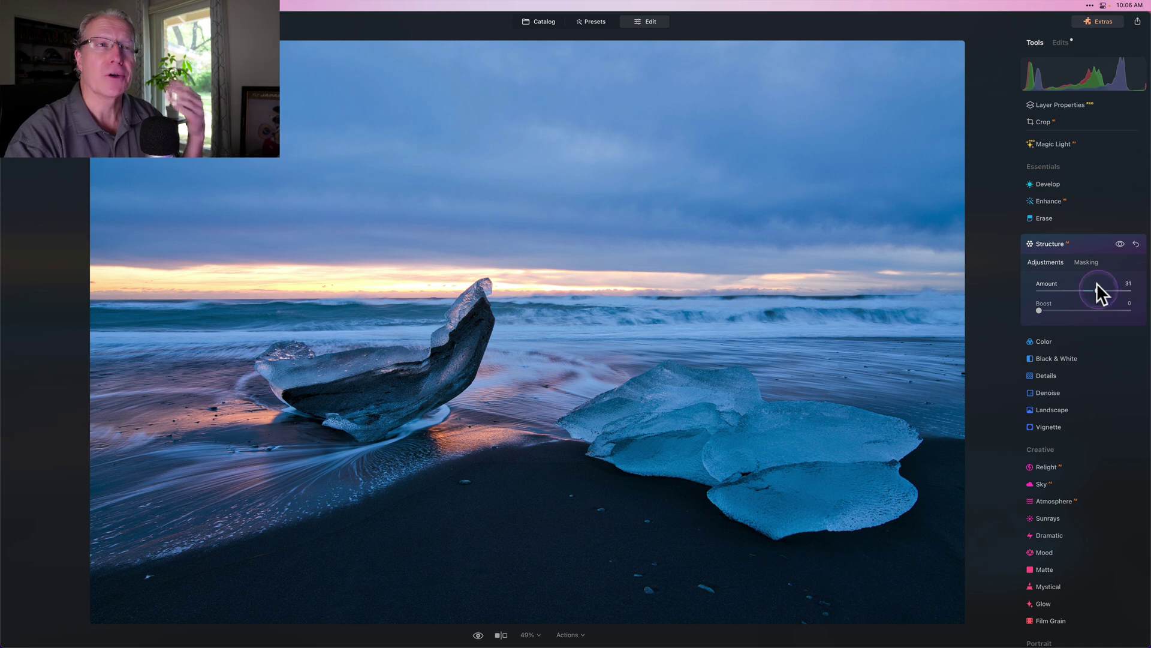
Restrict Structure to the beach and water with a horizontal linear gradient mask fading out at the horizon, moved slightly upward.
left_click(1093, 263)
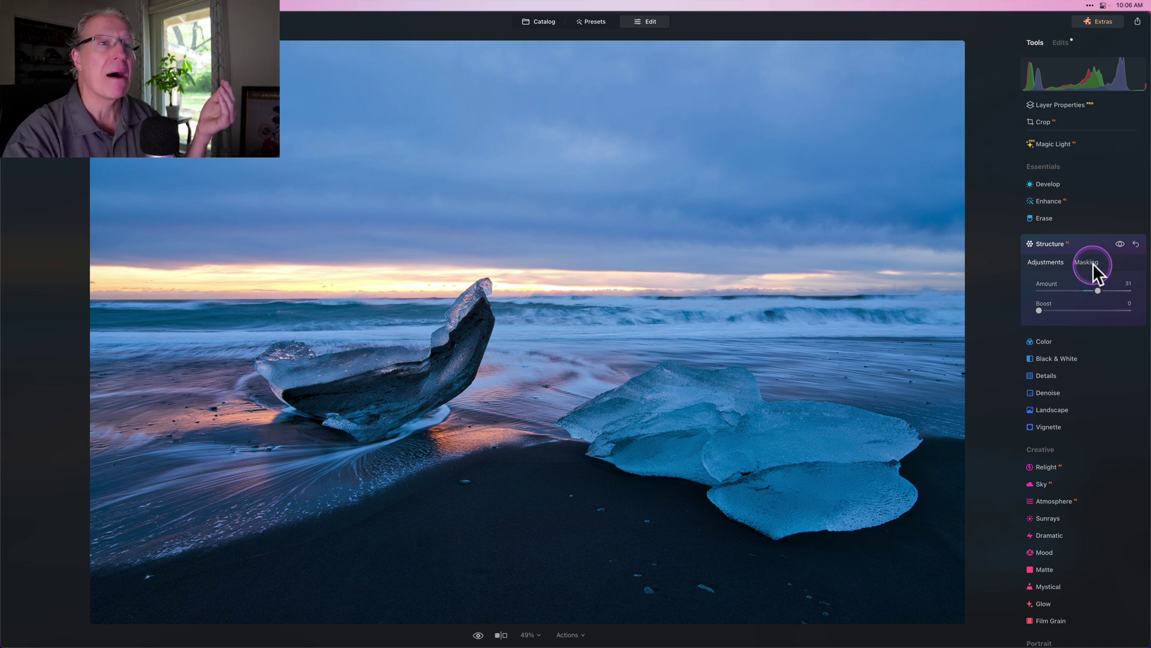
left_click(1089, 262)
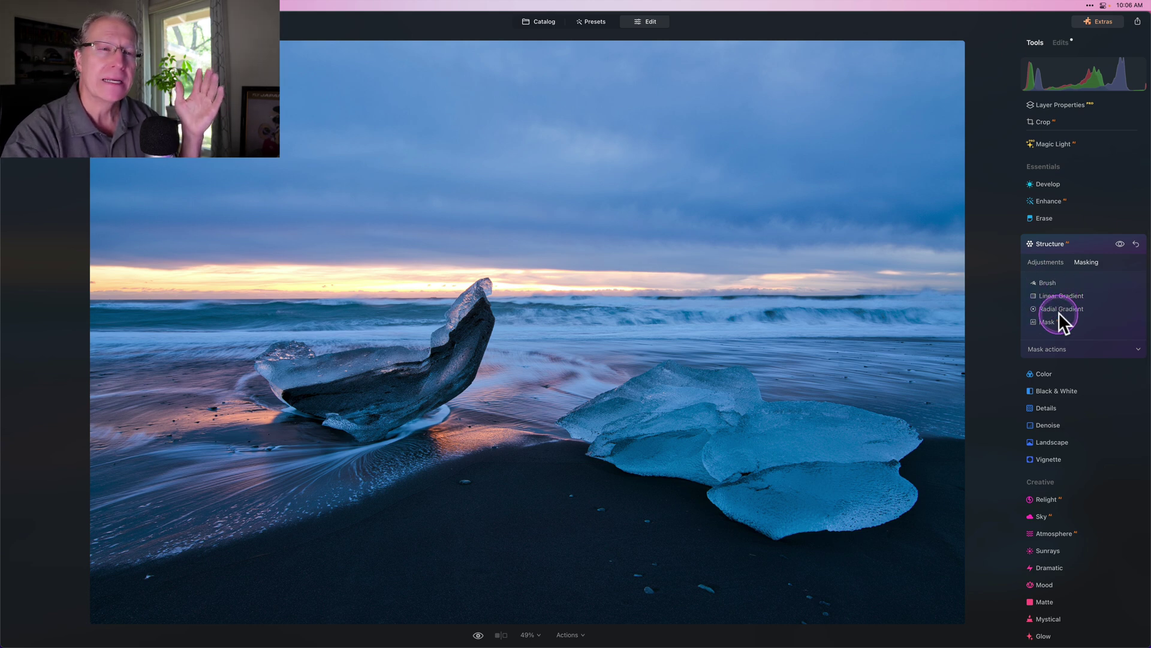
left_click(1067, 296)
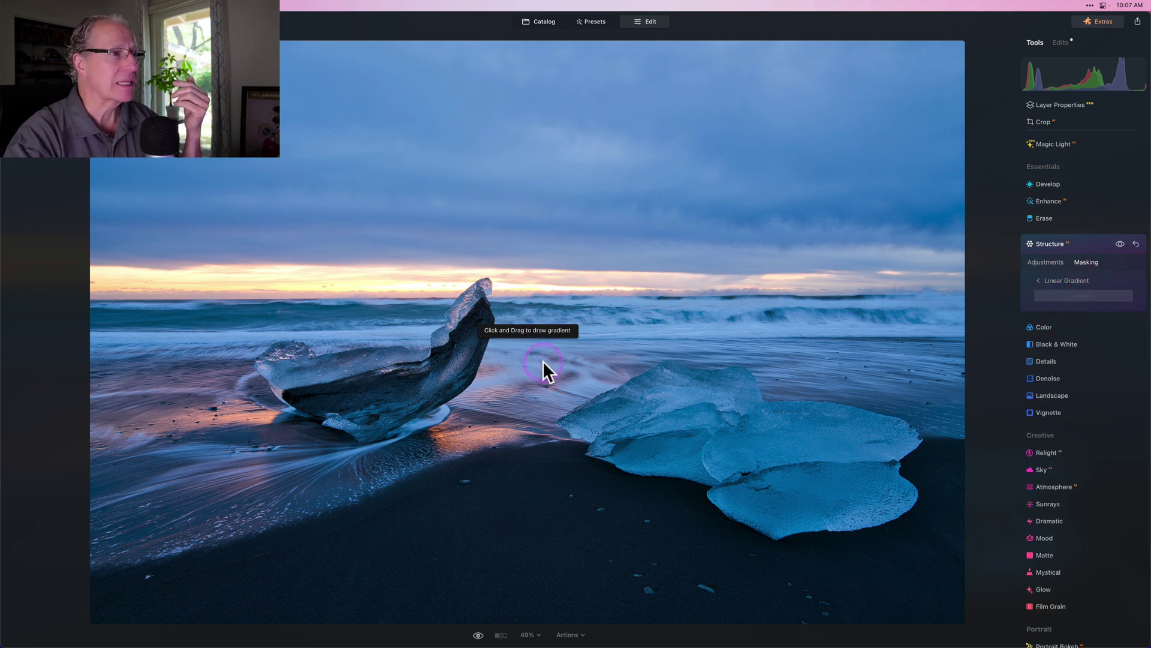
left_click_drag(543, 361, 543, 282)
left_click(575, 368)
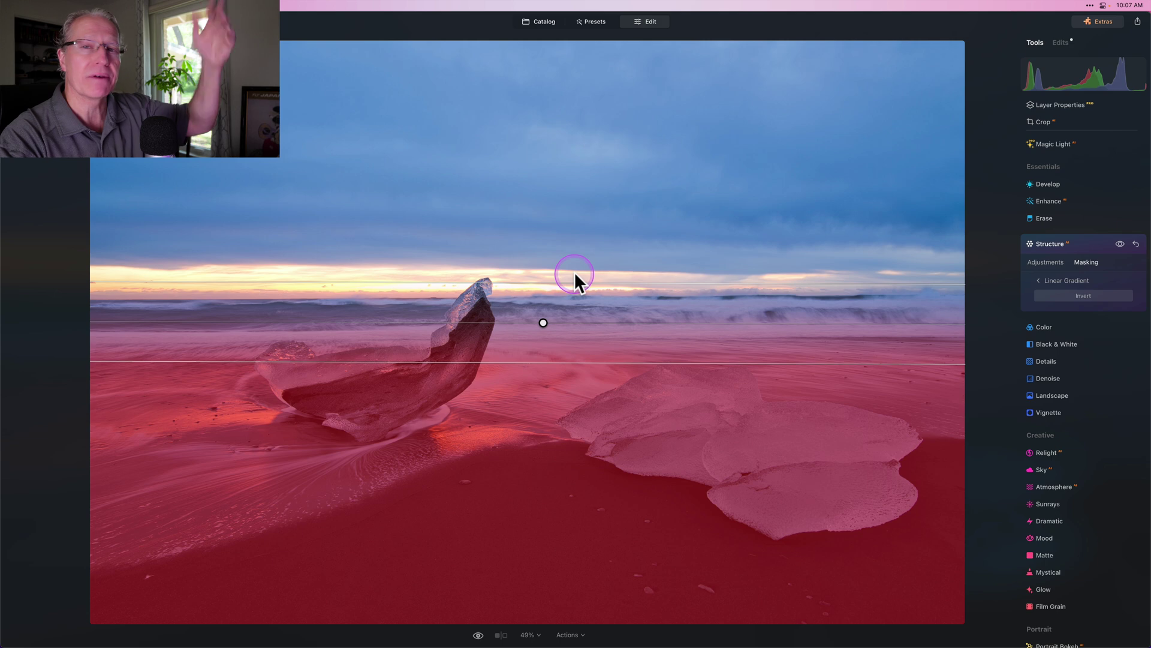
left_click_drag(575, 278, 541, 313)
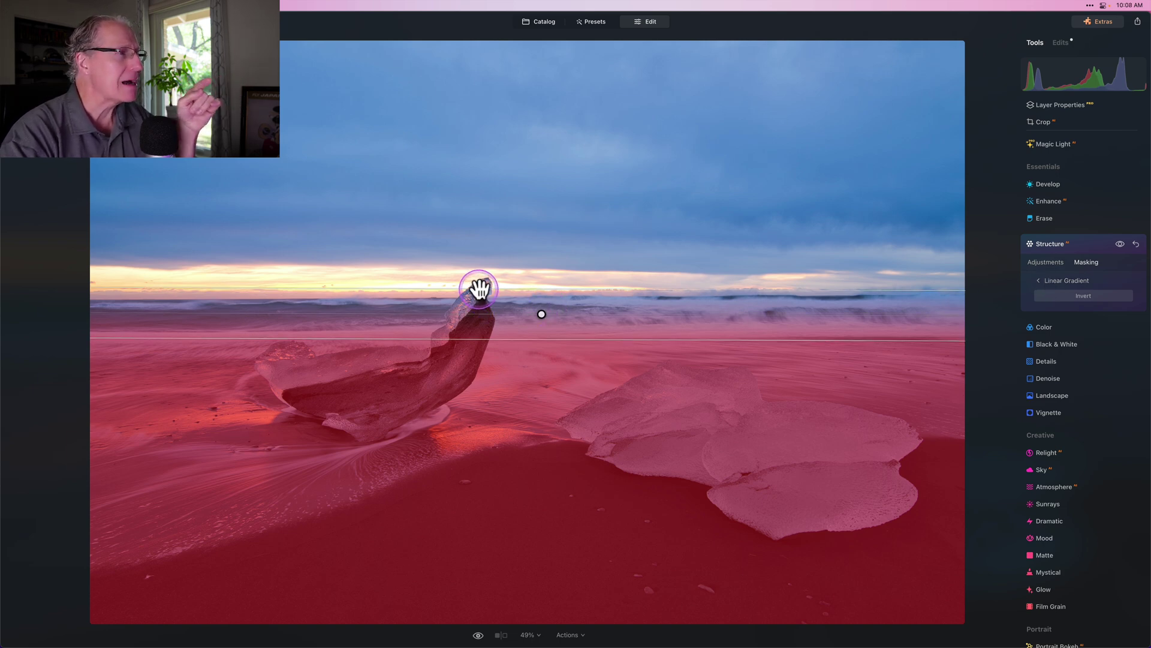
Paint the upright ice chunk's tip into the Structure mask with a size 28 brush, preview the effect and close the tool.
left_click(1040, 280)
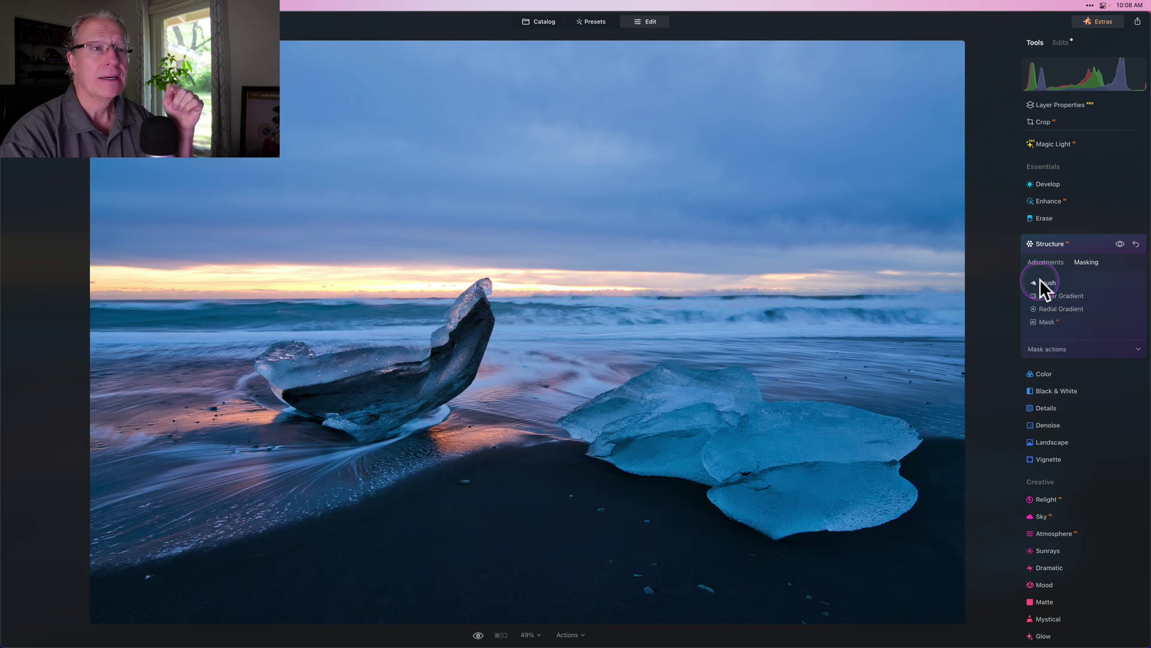
left_click(1040, 279)
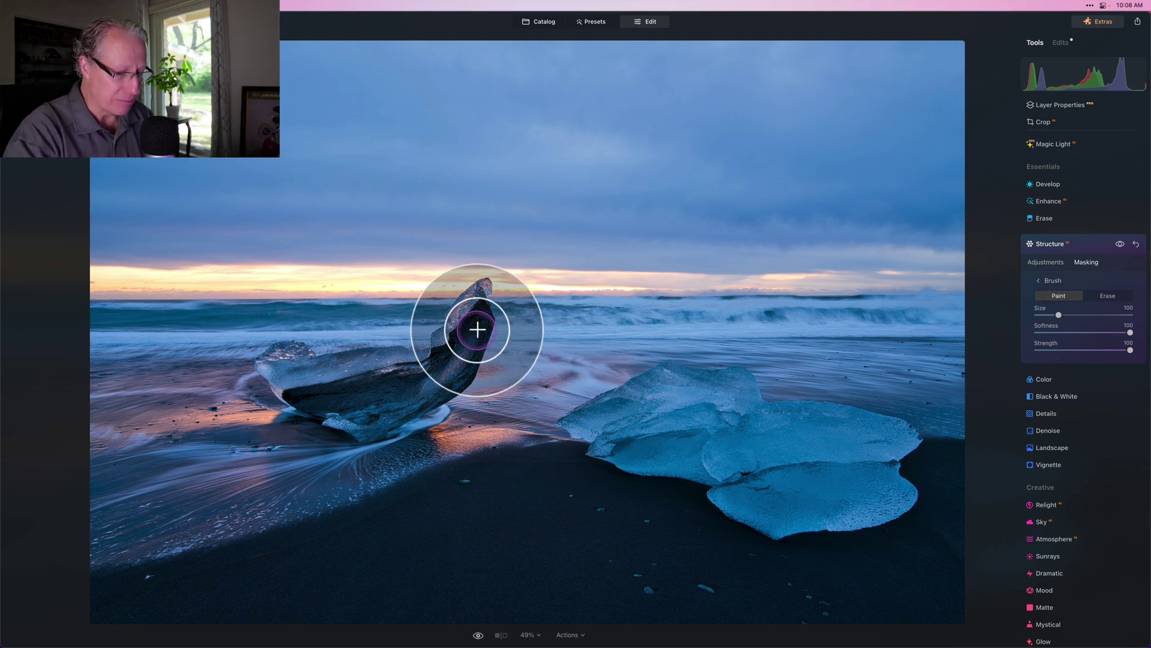
key("bracketleft")
key("bracketleft")
key("bracketleft")
key("bracketleft")
key("bracketleft")
key("bracketleft")
key("bracketleft")
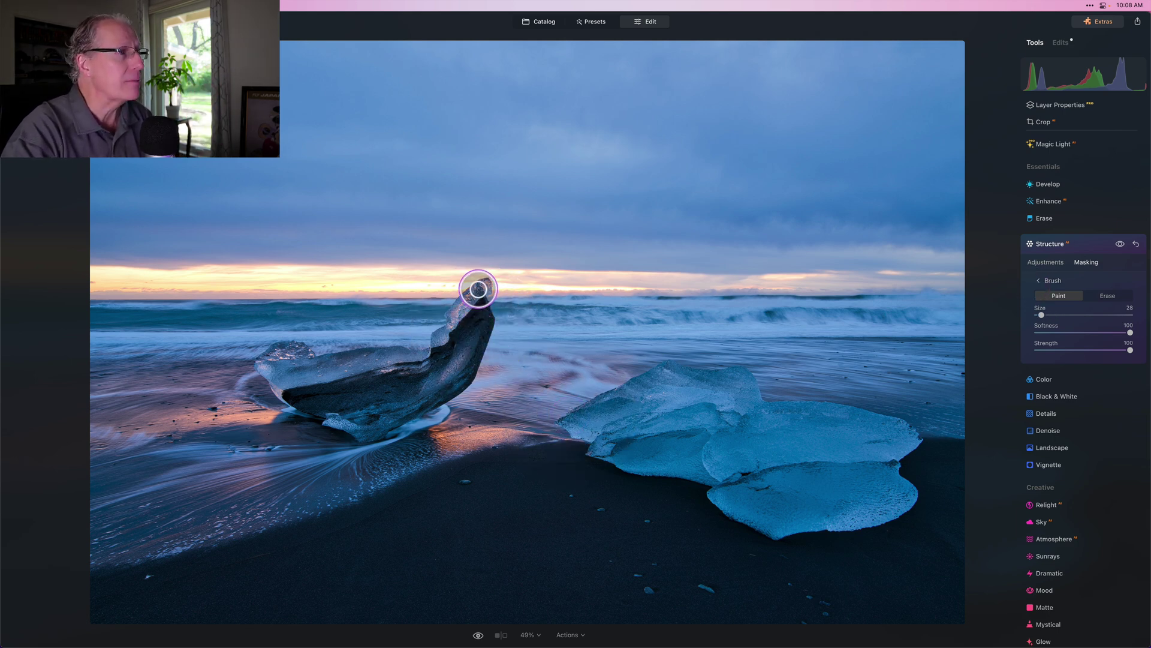
left_click_drag(478, 289, 486, 289)
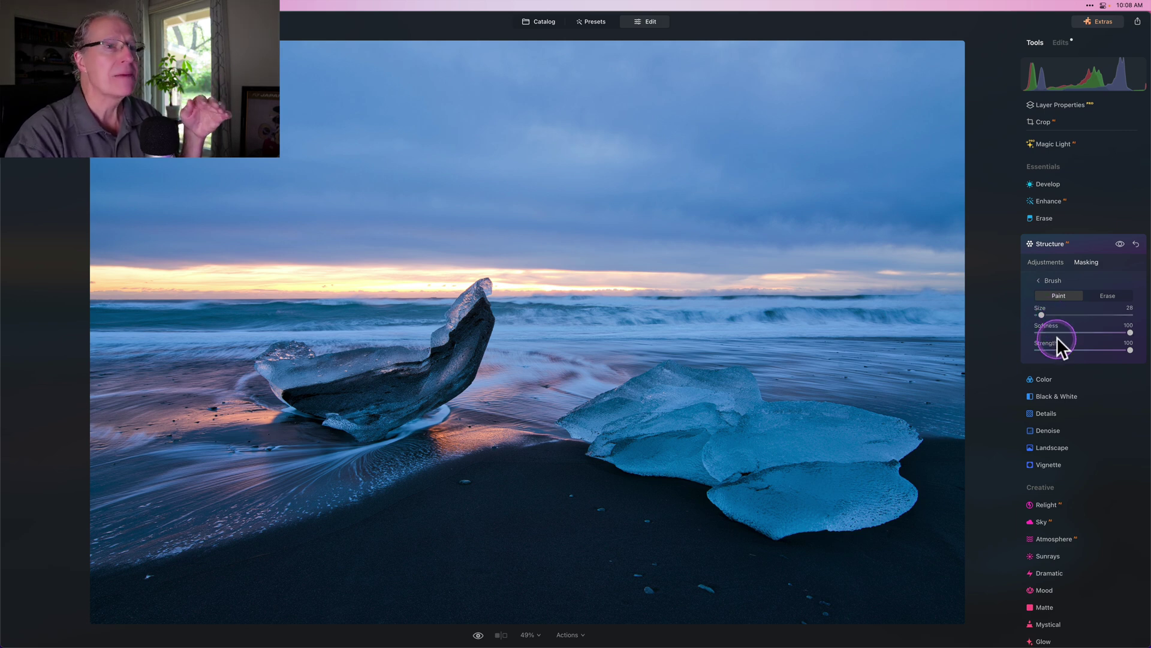
left_click(1045, 280)
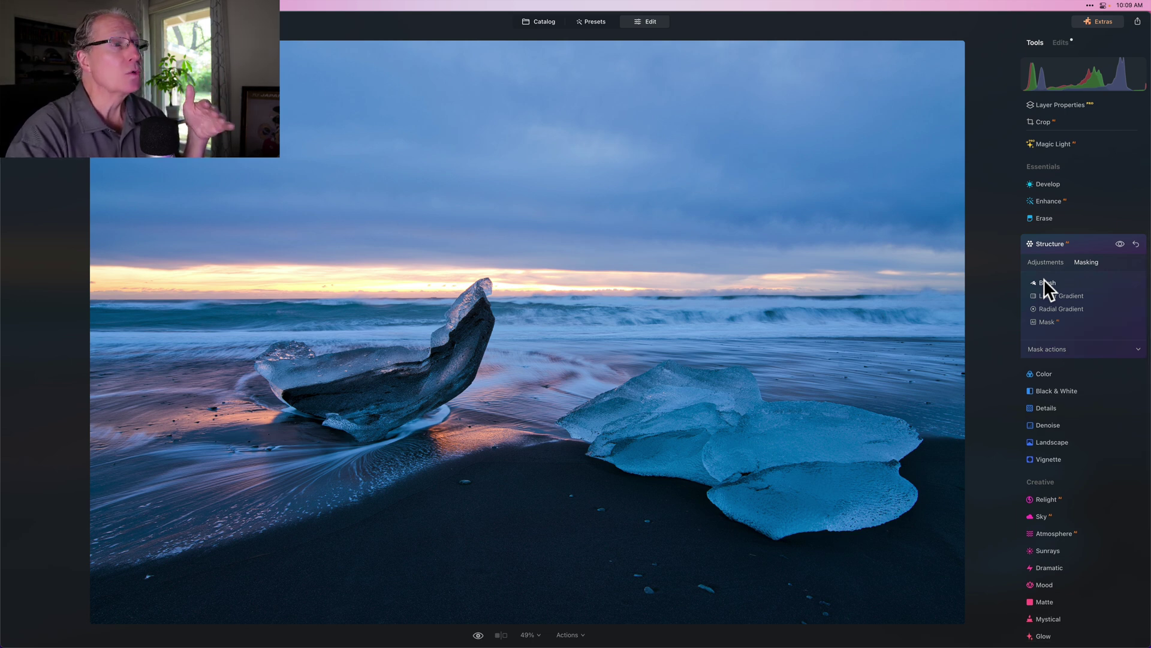
left_click(1119, 244)
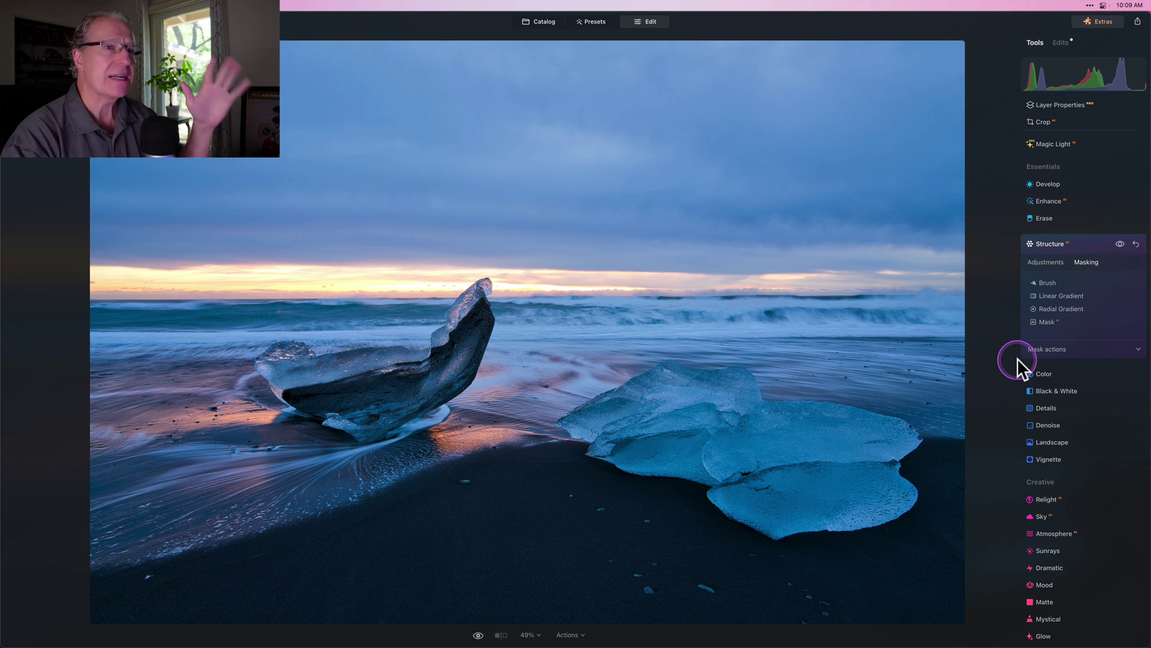
left_click(1074, 244)
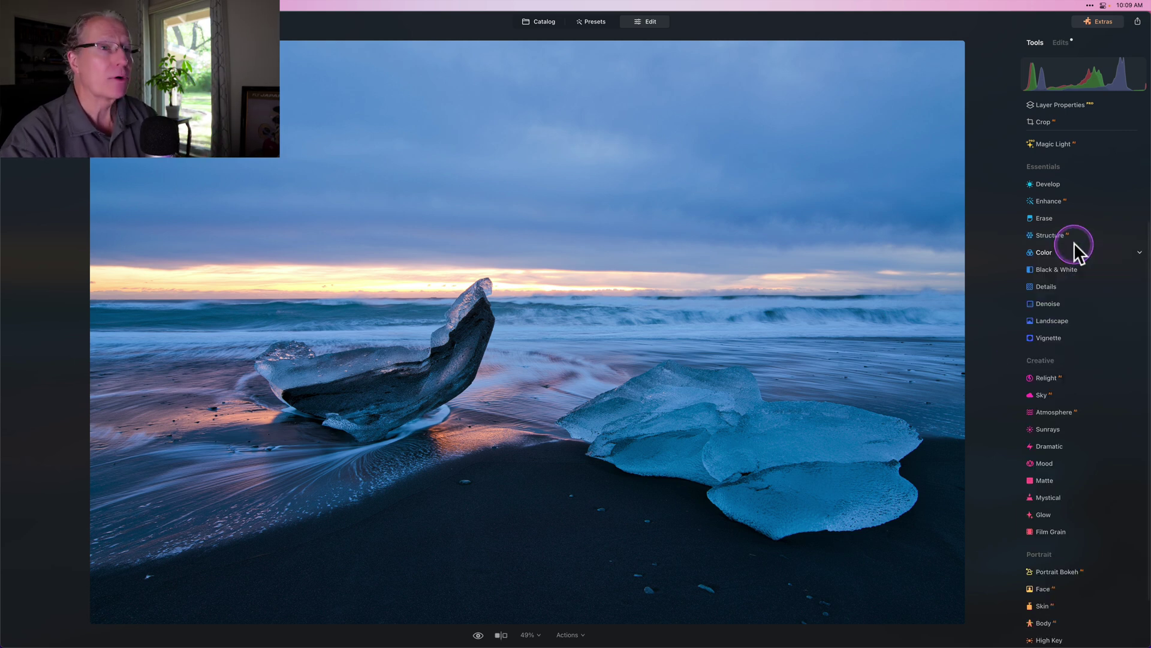
Brush a Develop mask over both ice chunks on the beach.
left_click(1056, 185)
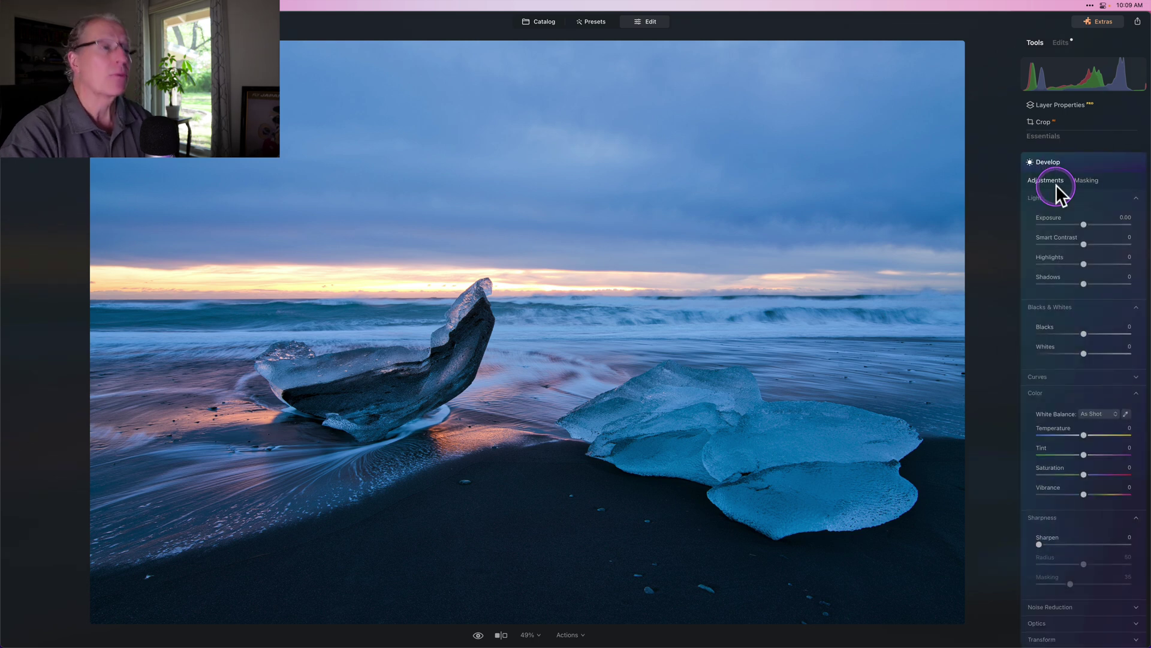
left_click(1086, 180)
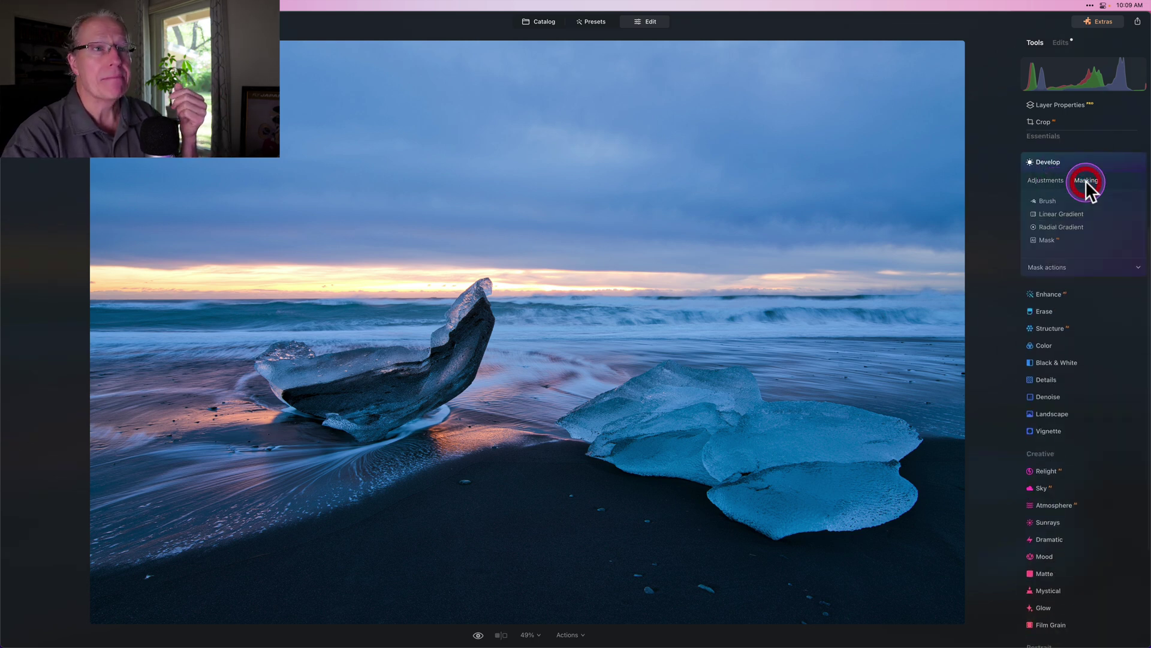
left_click(1045, 200)
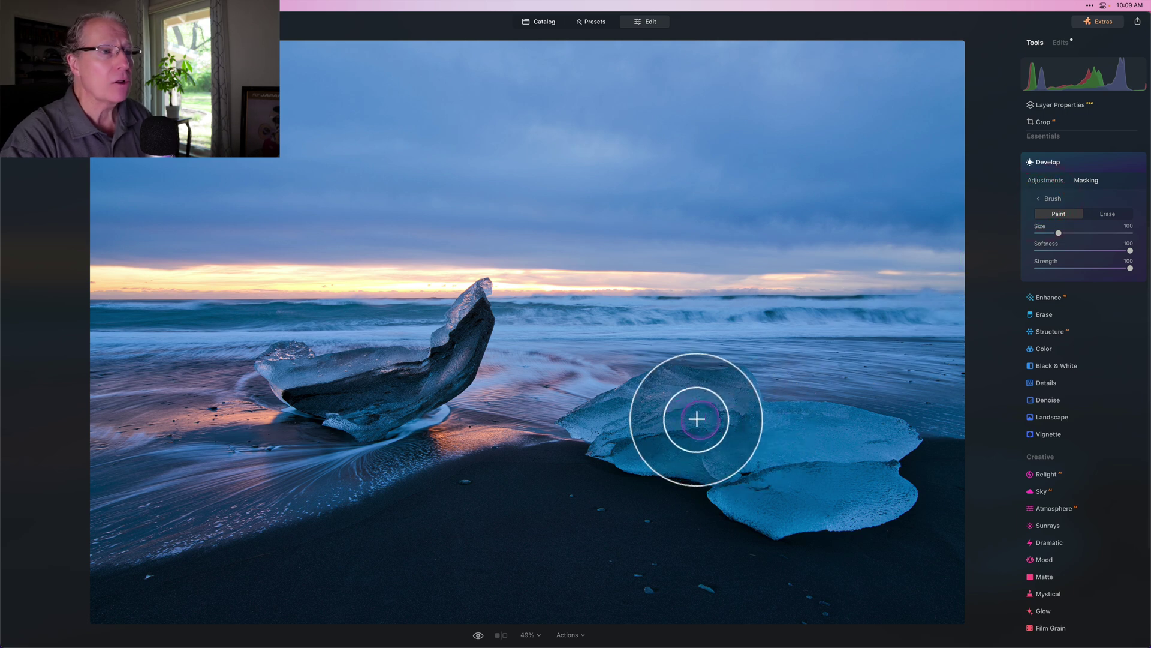
mouse_move(673, 385)
left_mouse_down()
mouse_move(737, 386)
mouse_move(754, 420)
mouse_move(799, 420)
left_mouse_up()
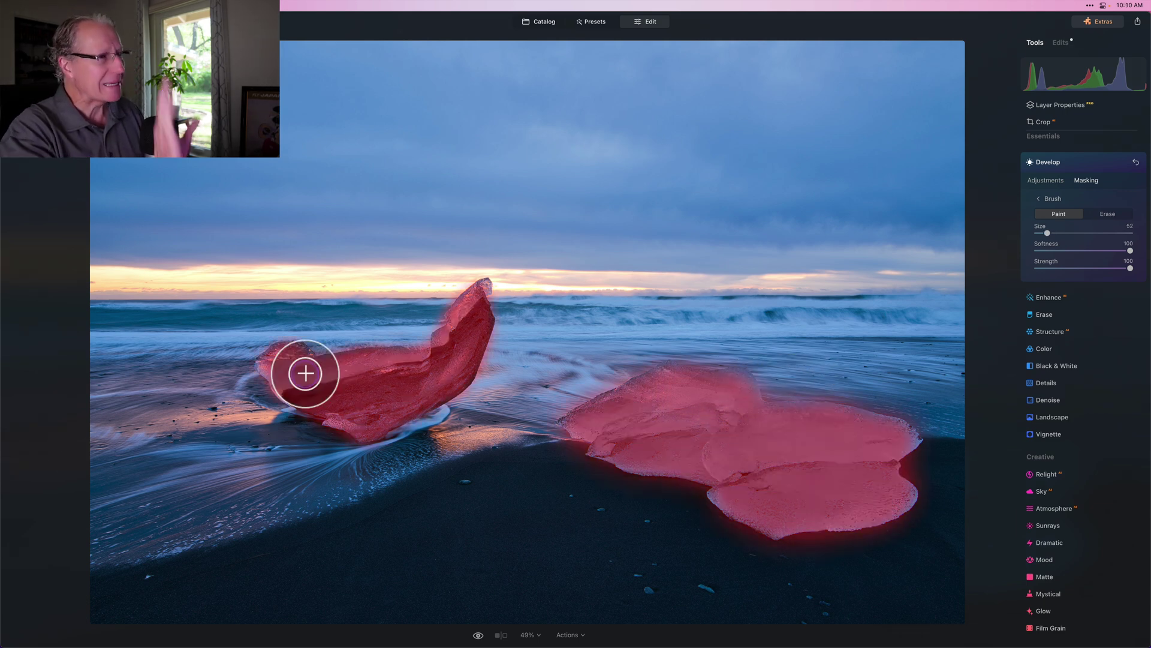
Adjust the masked ice with Exposure 0.30, Smart Contrast 14, Temperature -1, Vibrance 23 and Sharpen 18, and compare the Develop effect on and off.
left_click(1046, 182)
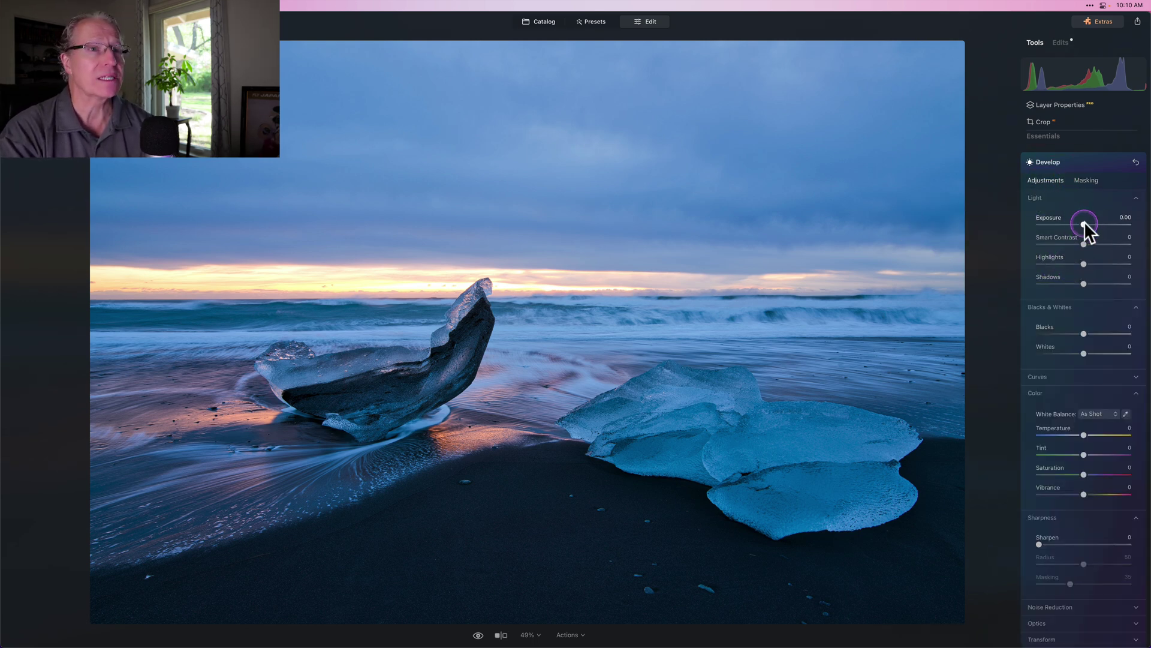
left_click_drag(1084, 221, 1087, 221)
left_click_drag(1083, 244, 1091, 244)
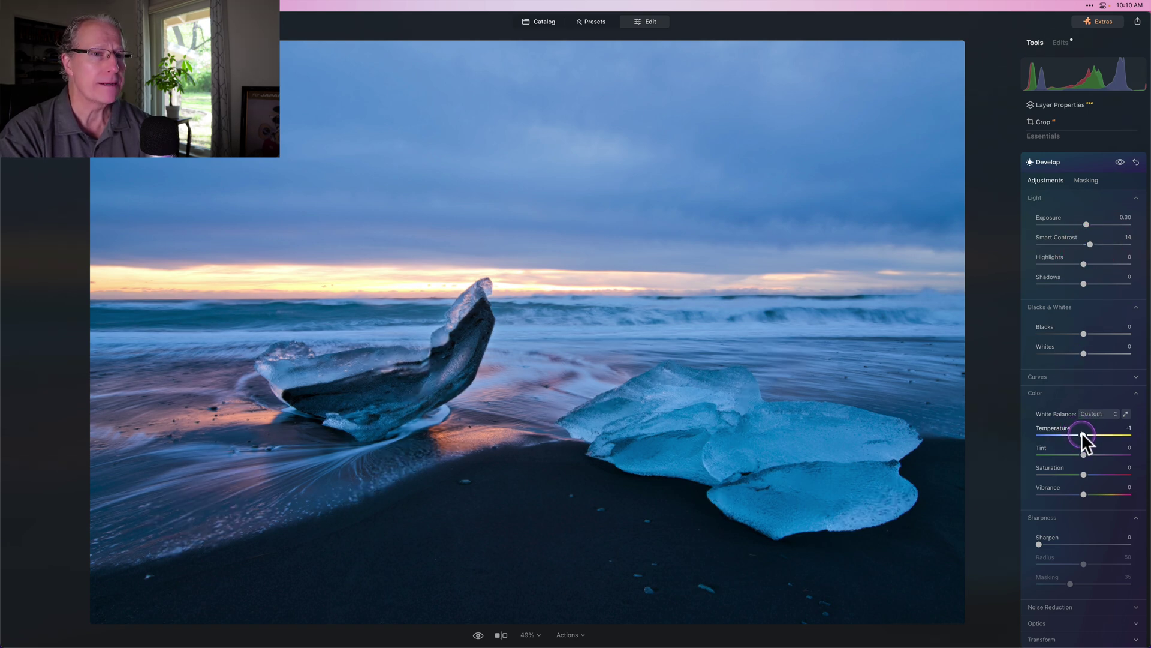
left_click_drag(1084, 494, 1095, 495)
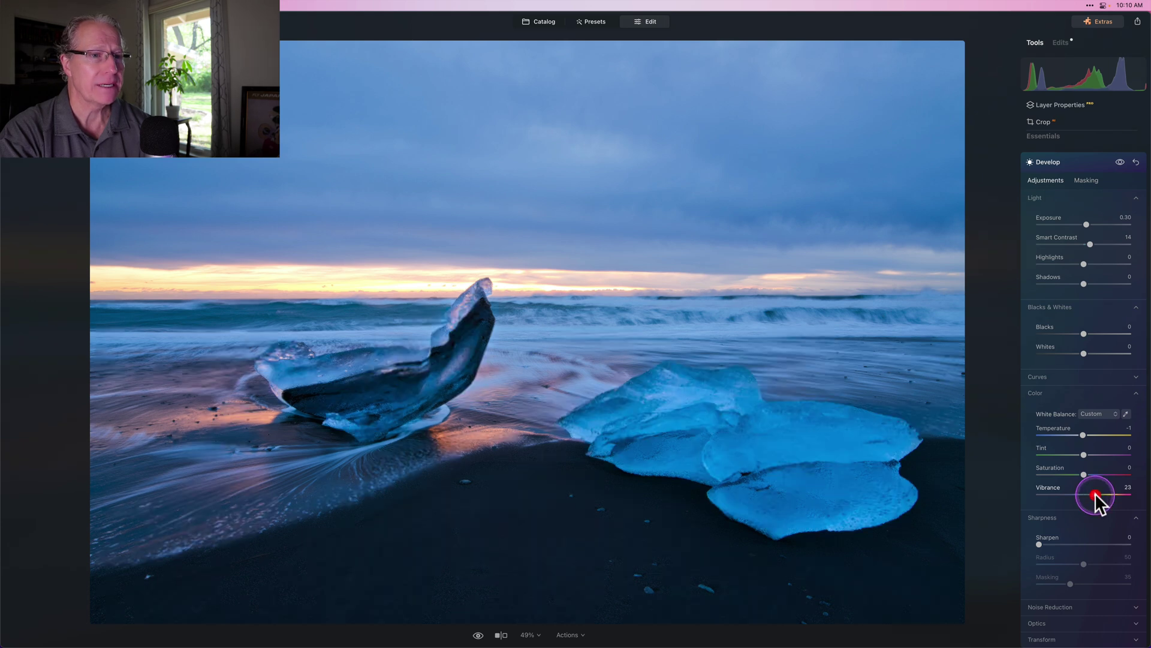
left_click_drag(1045, 546, 1051, 543)
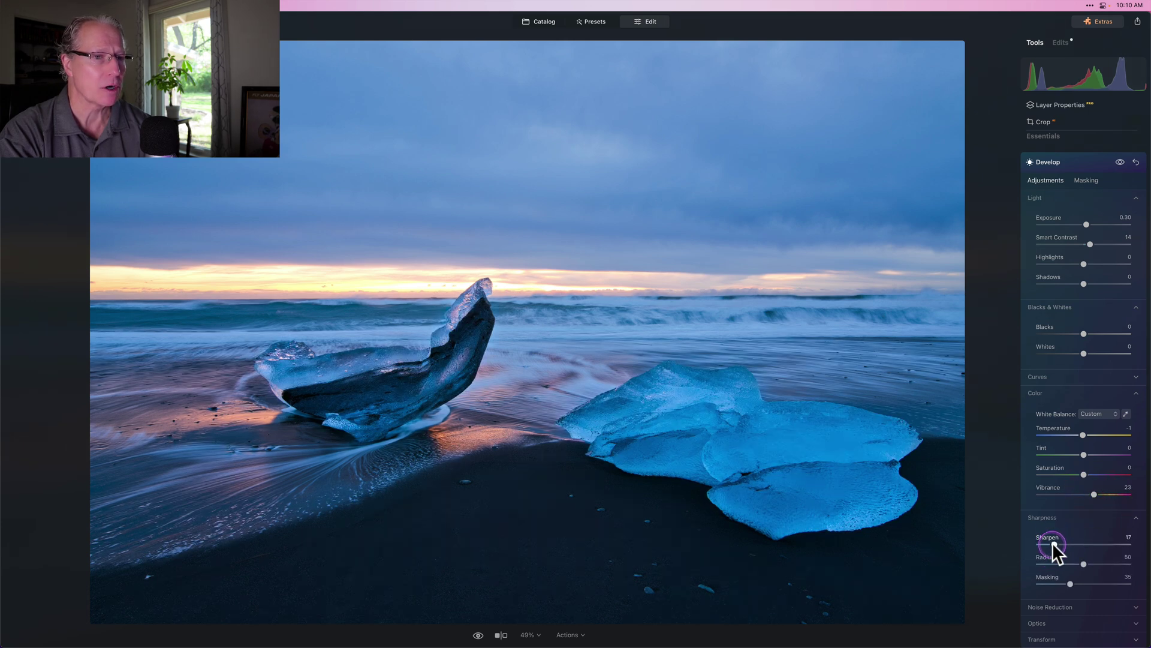
left_click(1070, 438)
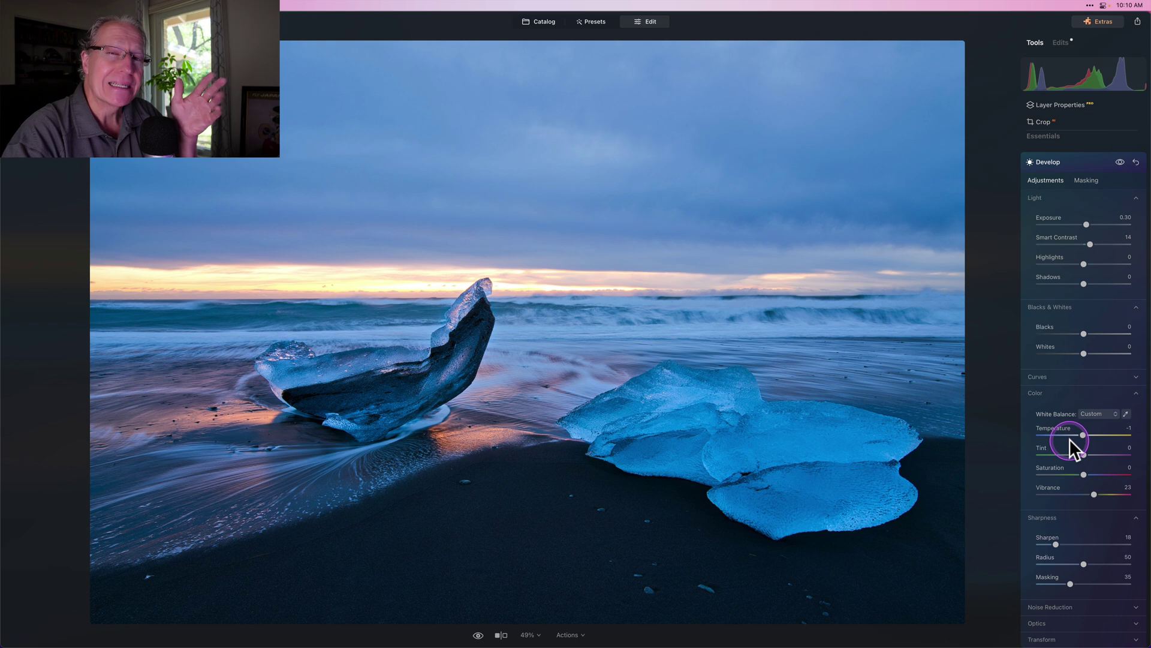
left_click(1120, 162)
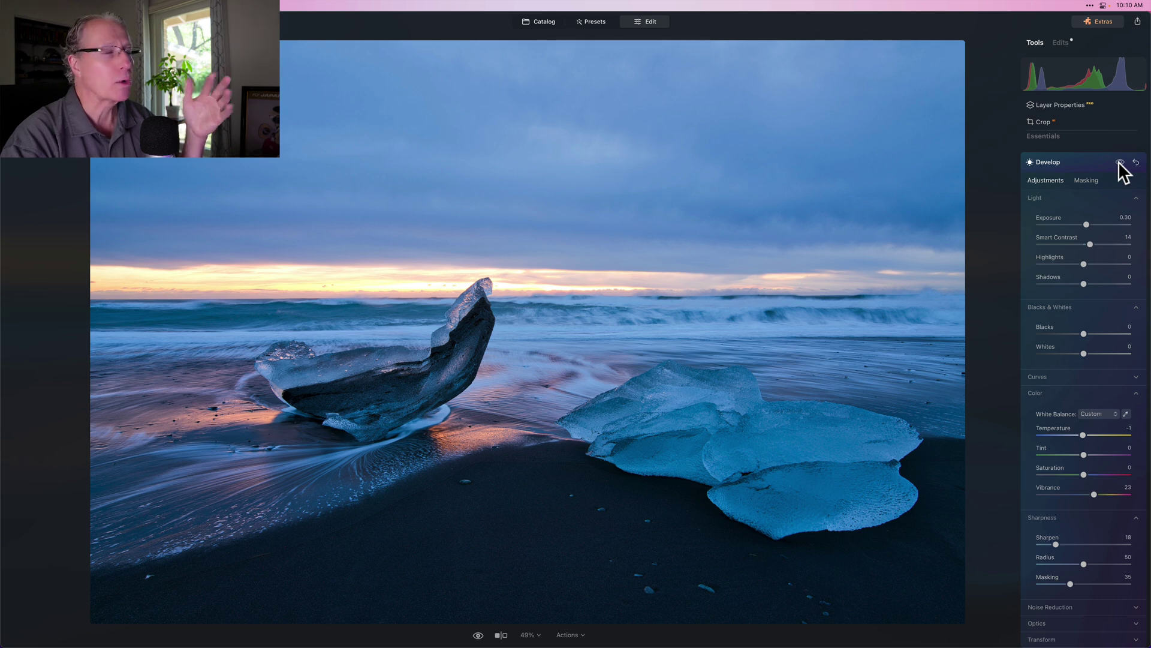
left_click(1120, 162)
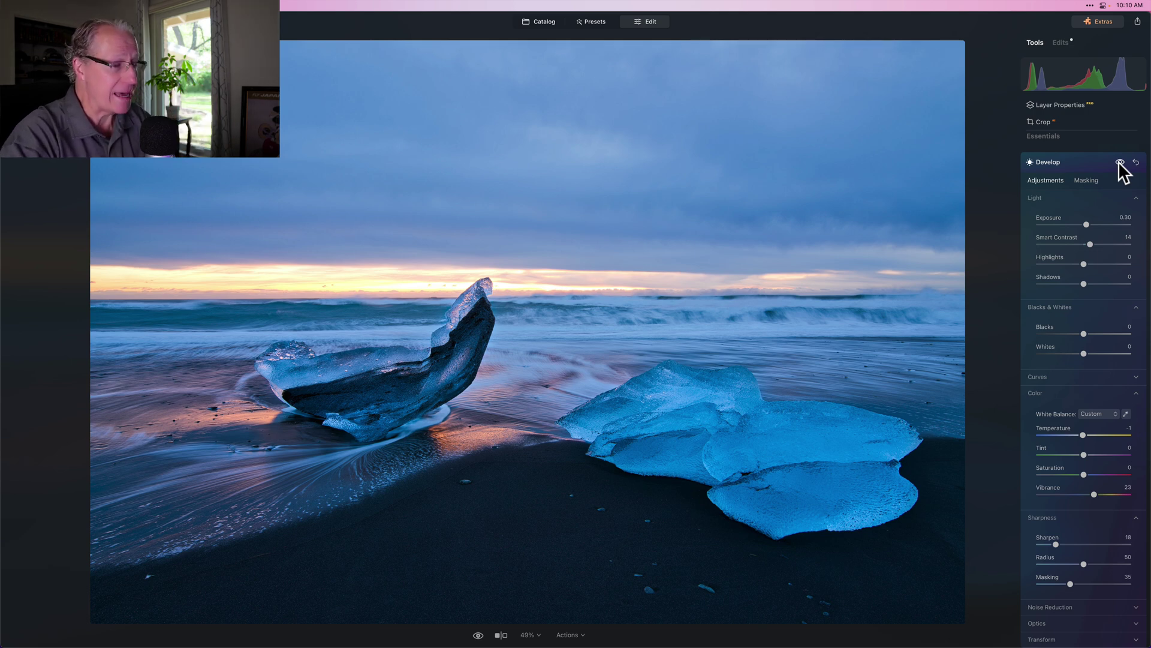
Copy the ice mask from the Develop adjustment.
left_click(1082, 183)
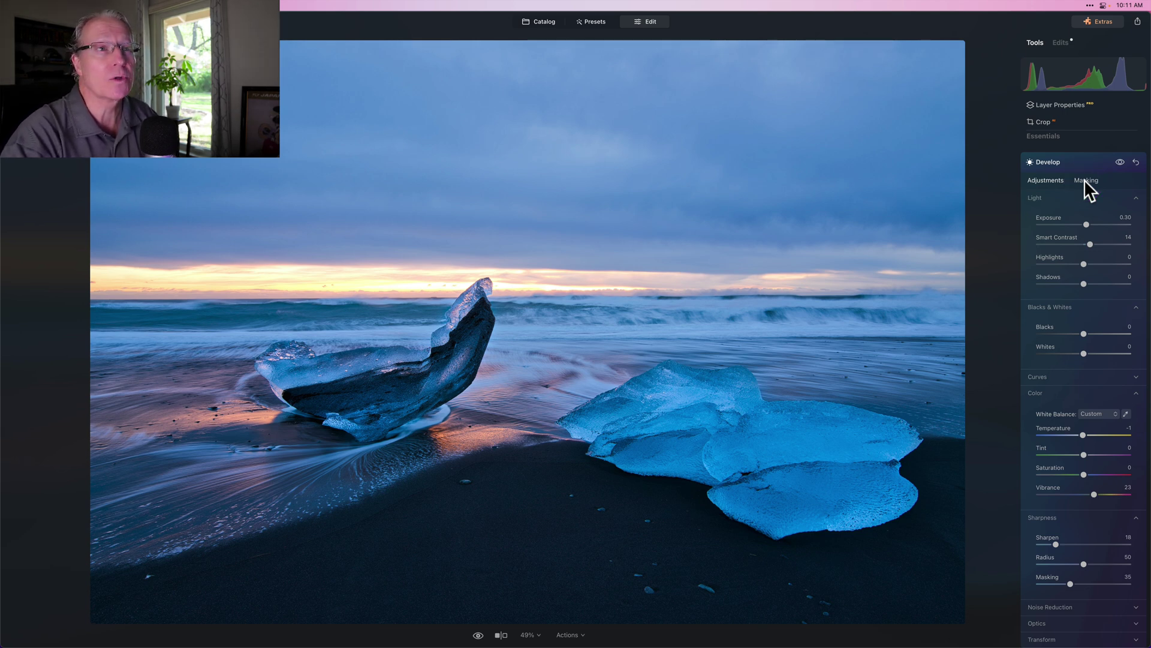
left_click(1085, 180)
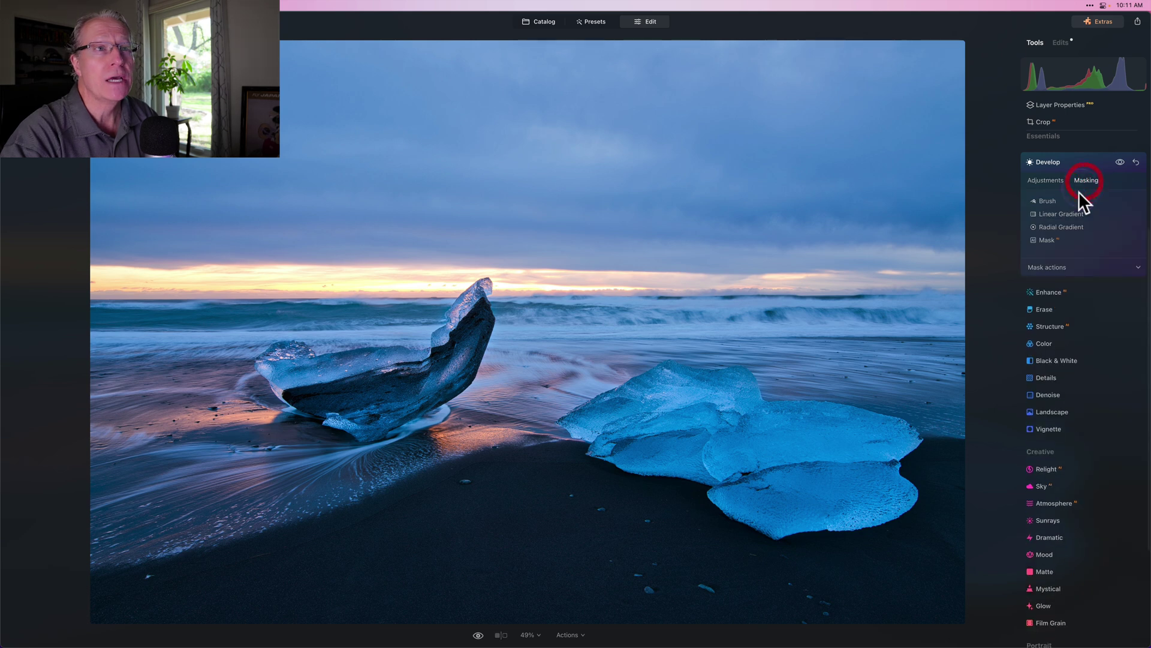
left_click(1052, 268)
left_click(1053, 298)
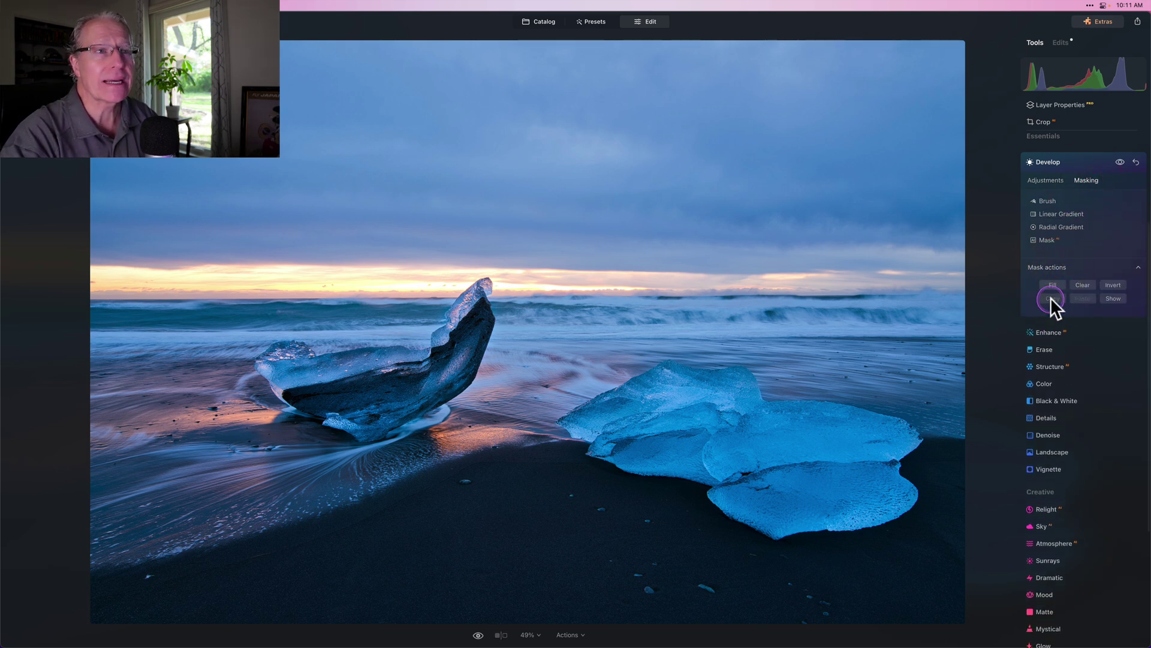
Paste the copied ice mask into the Enhance tool and check its coverage with the mask overlay.
left_click(1049, 333)
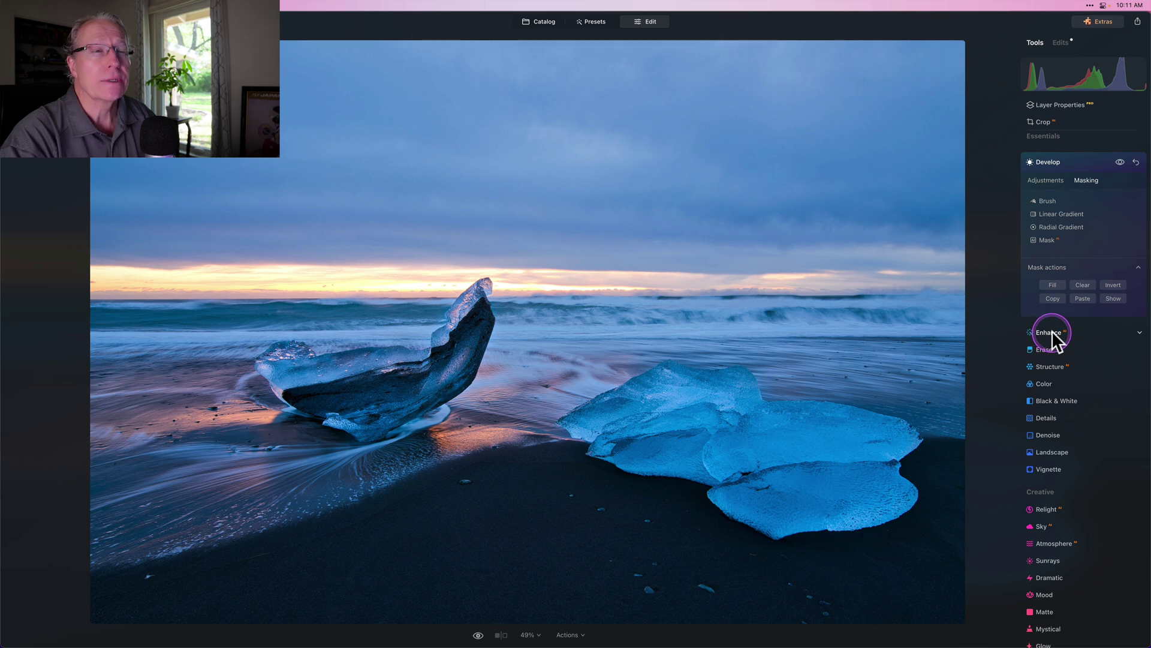
left_click(1087, 197)
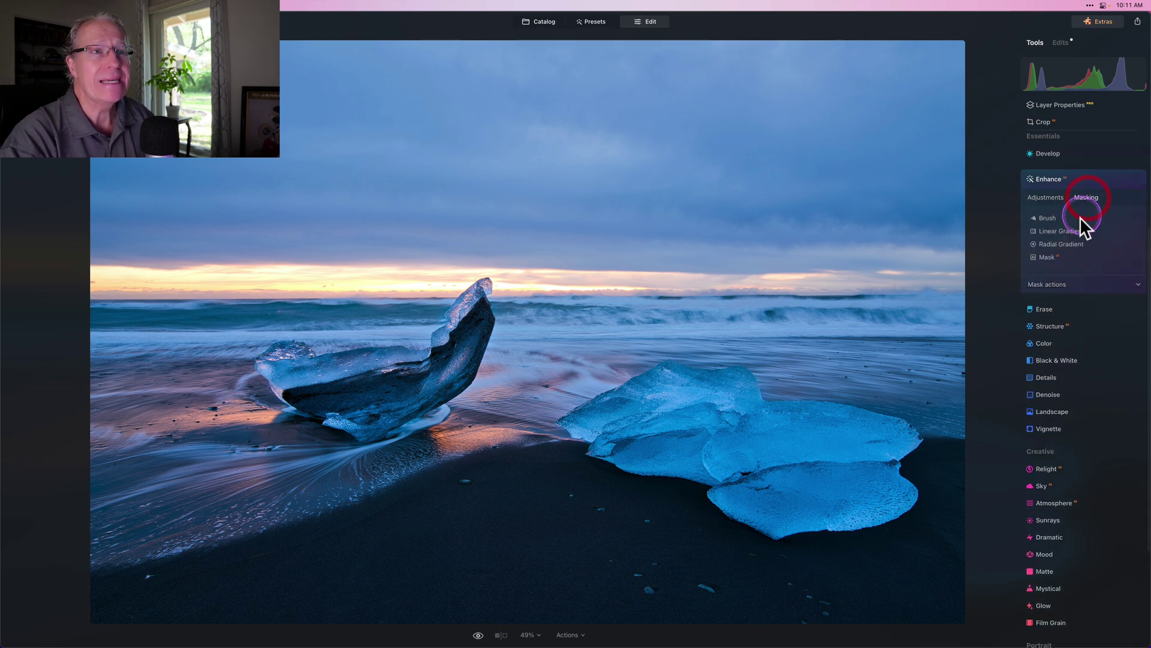
left_click(1058, 283)
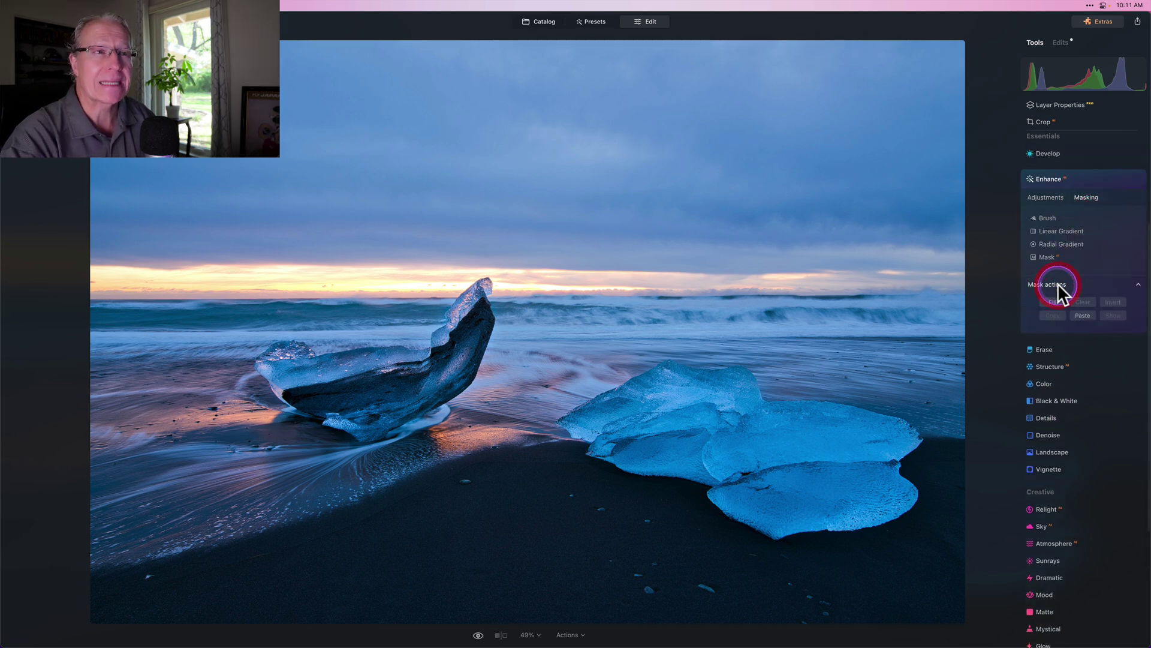
left_click(1082, 314)
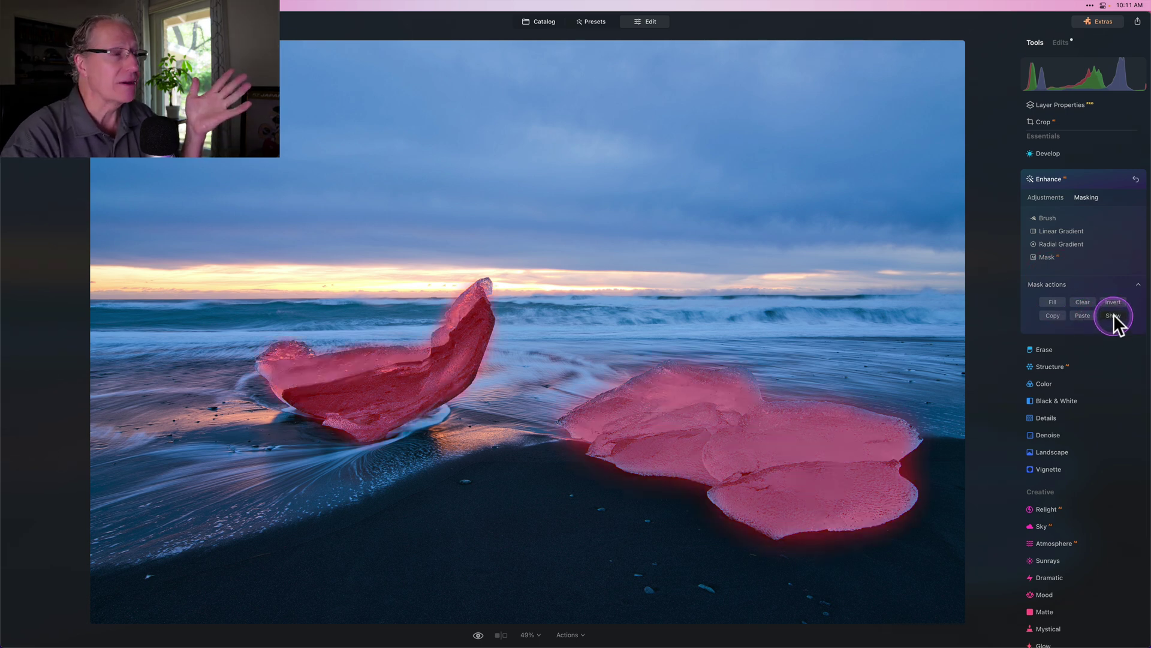
left_click(1080, 316)
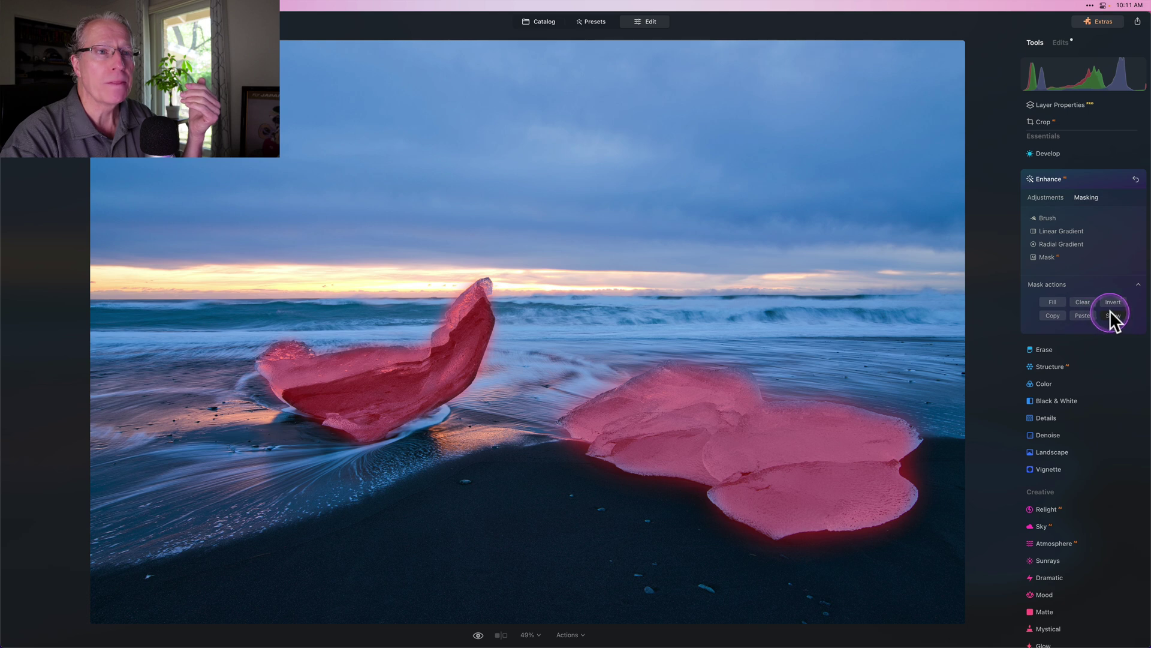
left_click(1110, 310)
Set Enhance Accent to 50 for the masked ice and compare the effect on and off.
left_click(1049, 198)
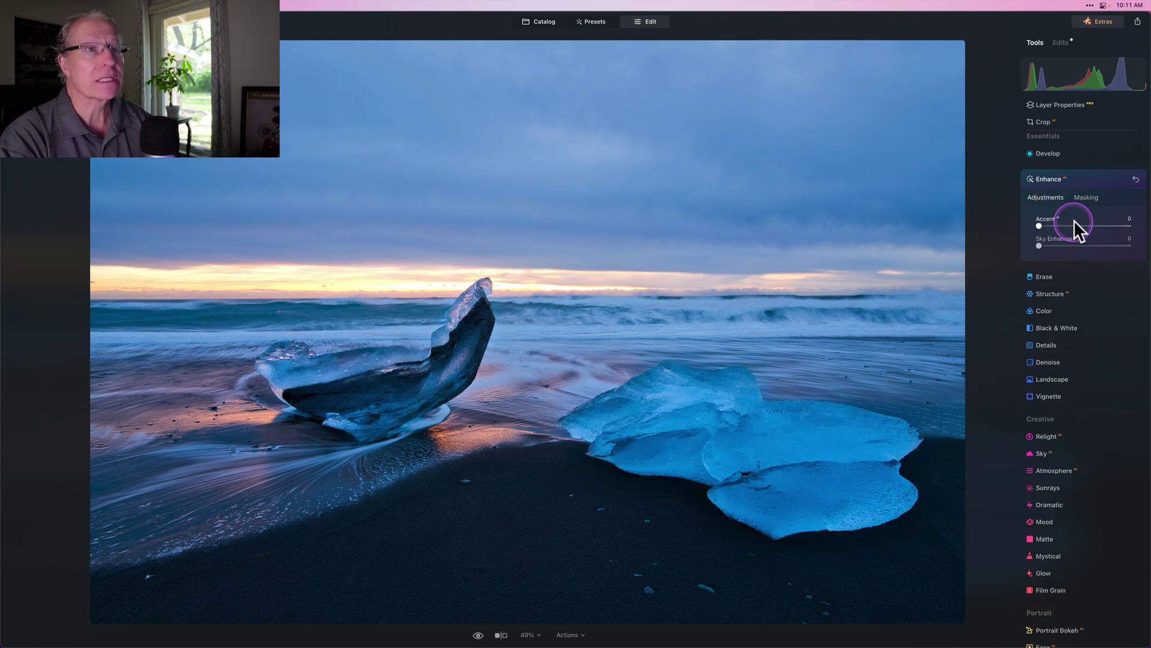
left_click_drag(1074, 221, 1082, 225)
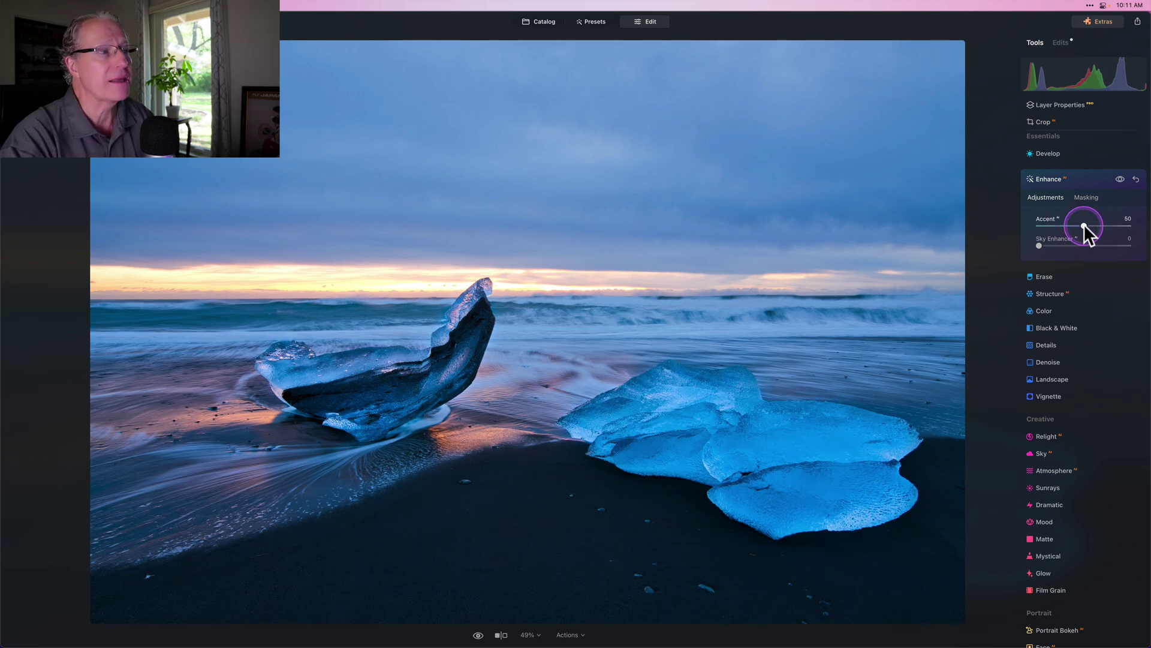
left_click(1120, 179)
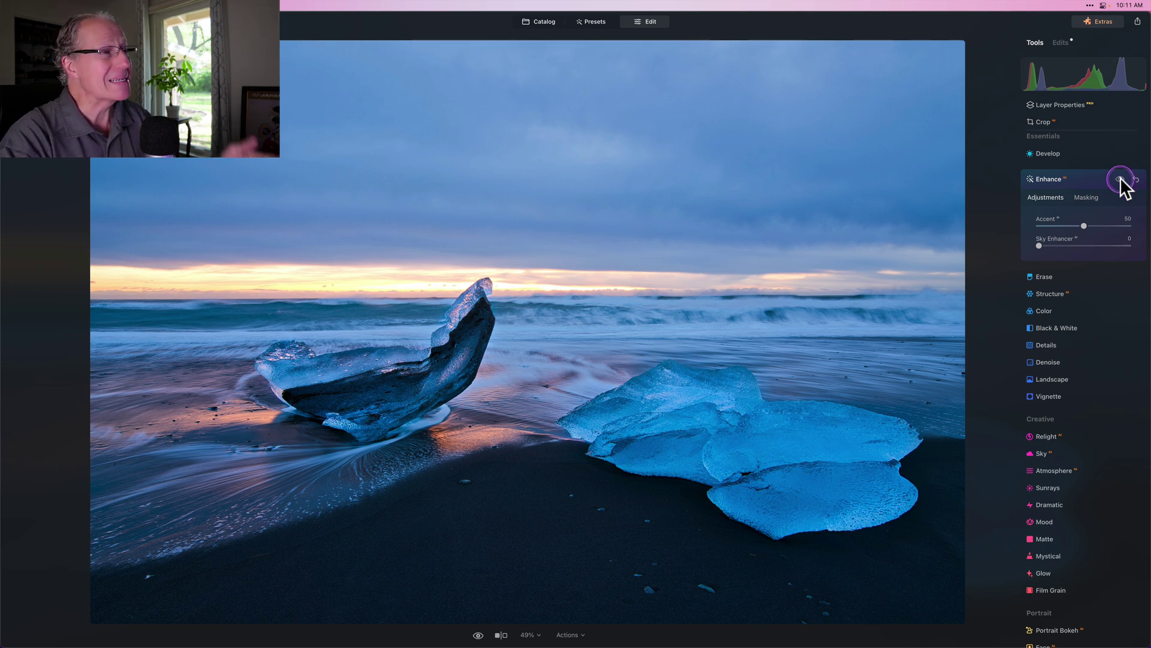
left_click(1120, 178)
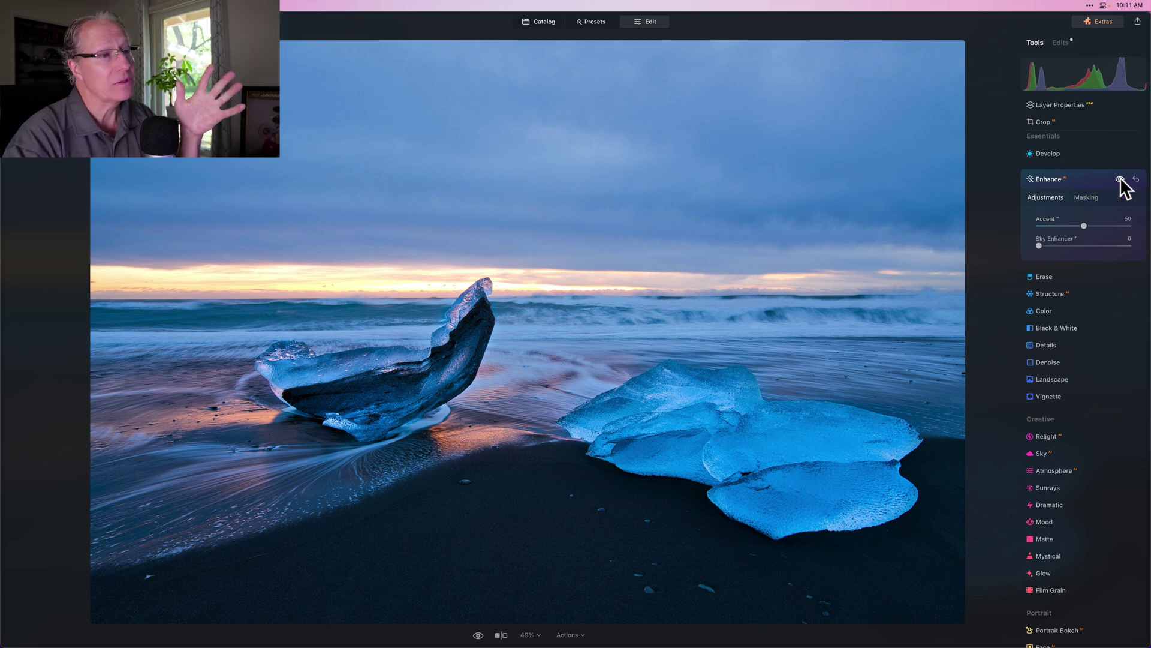
left_click(1120, 179)
left_click(1120, 179)
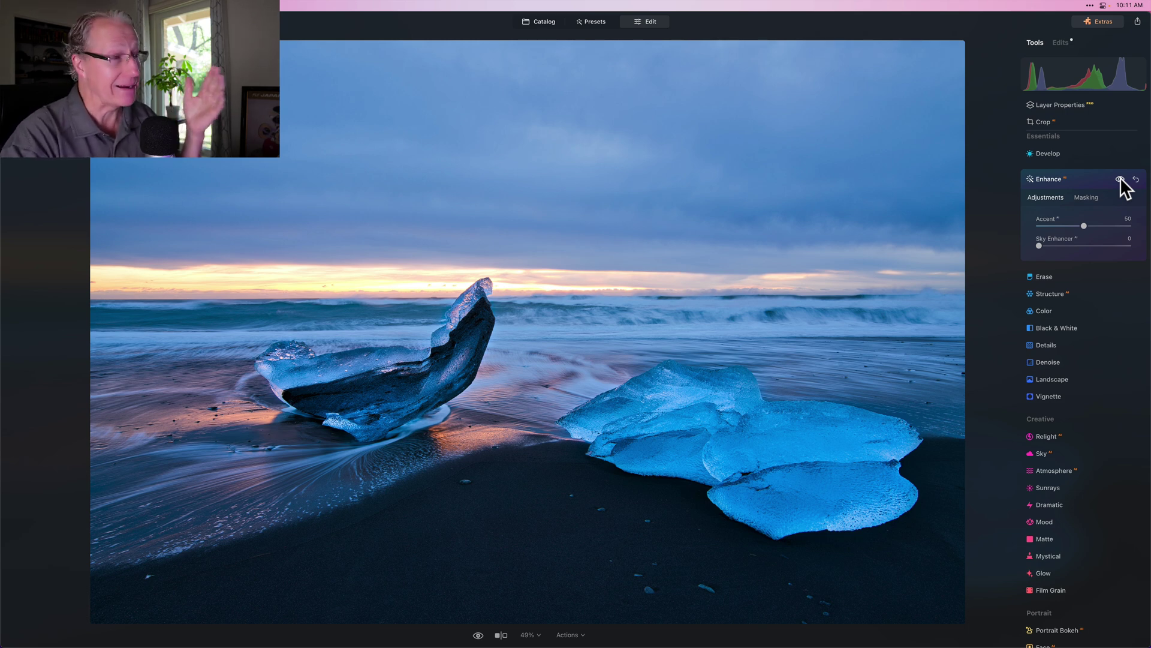
Paste the copied ice mask into a new Structure adjustment and check its coverage with the mask overlay.
left_click(1053, 293)
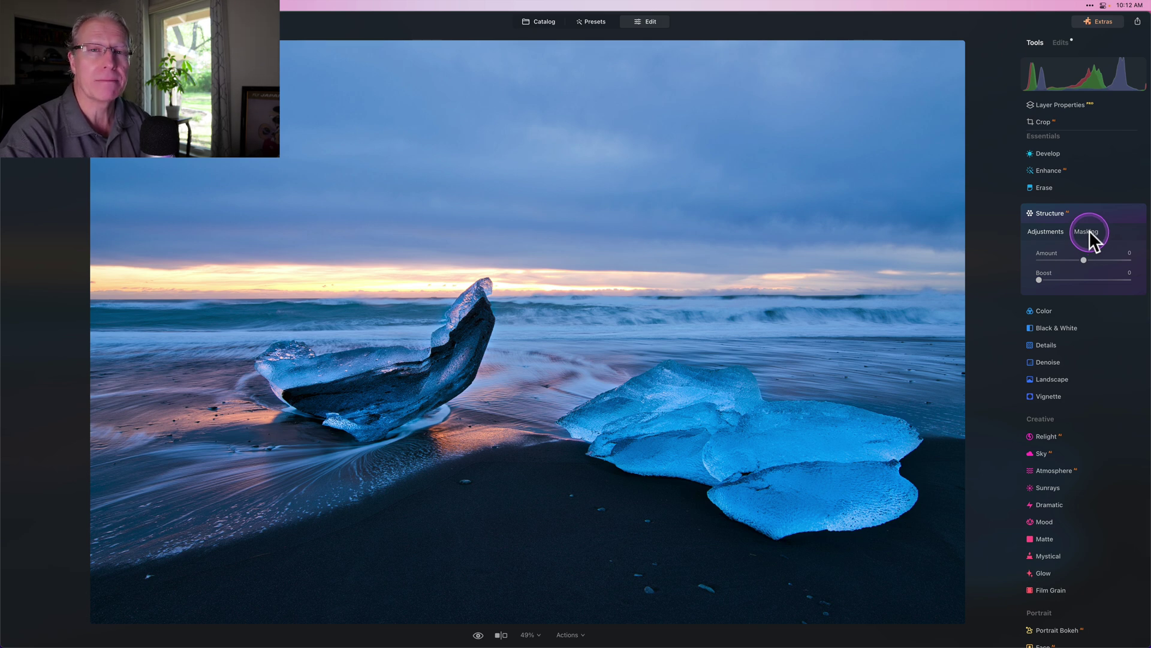
left_click(1091, 237)
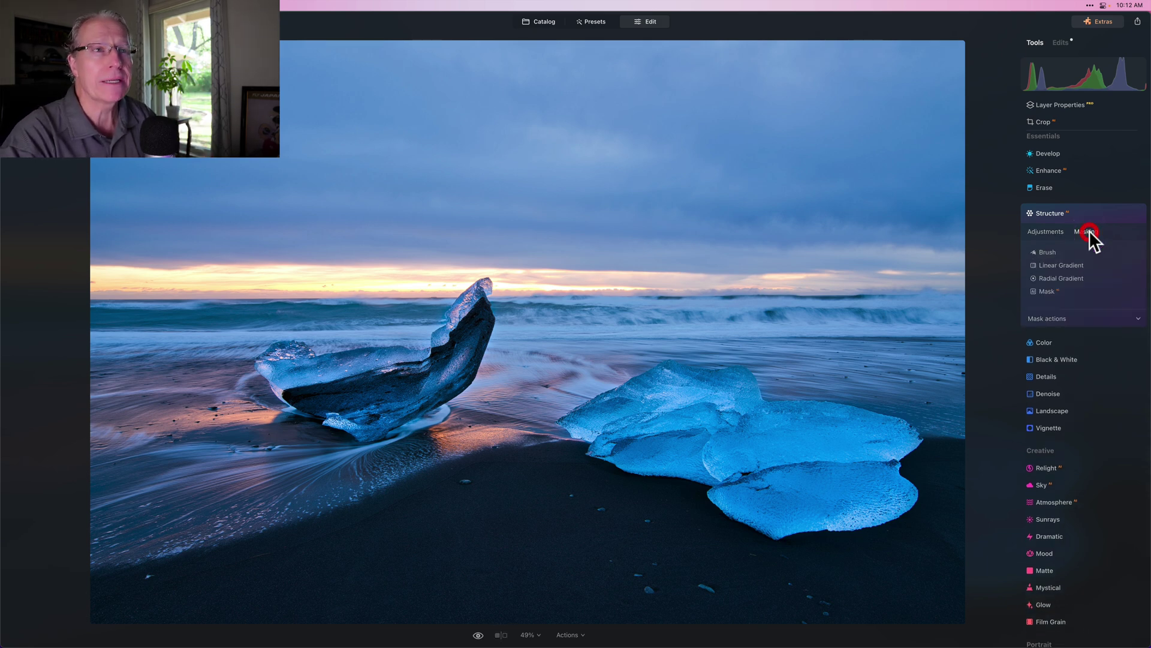
left_click(1055, 322)
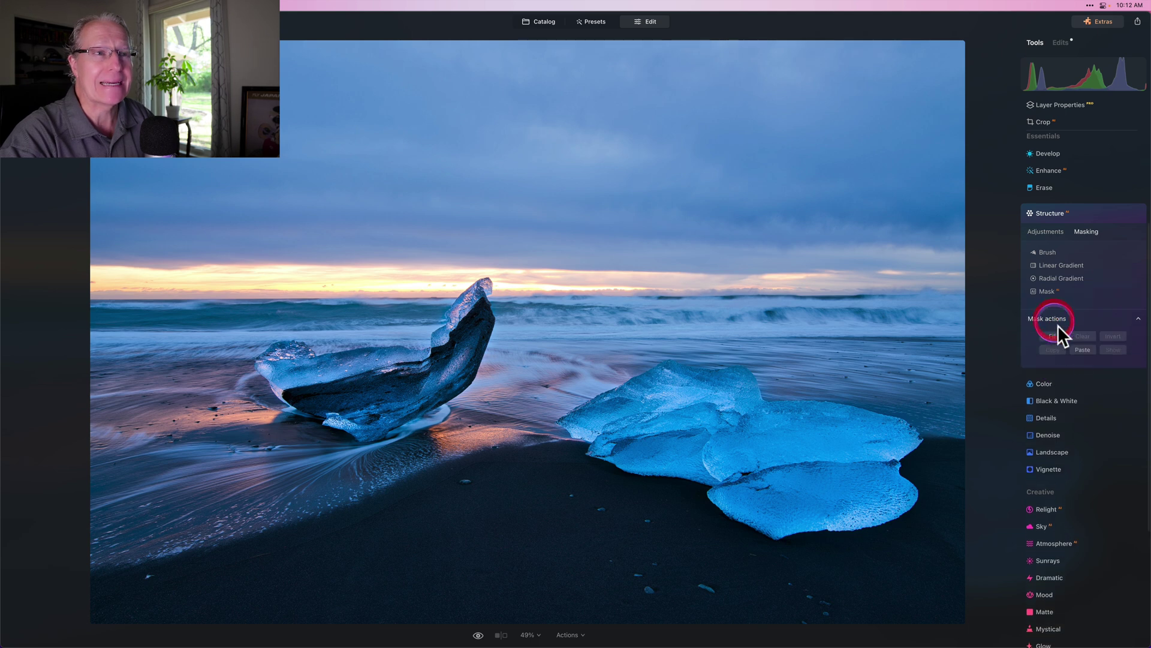
left_click(1080, 348)
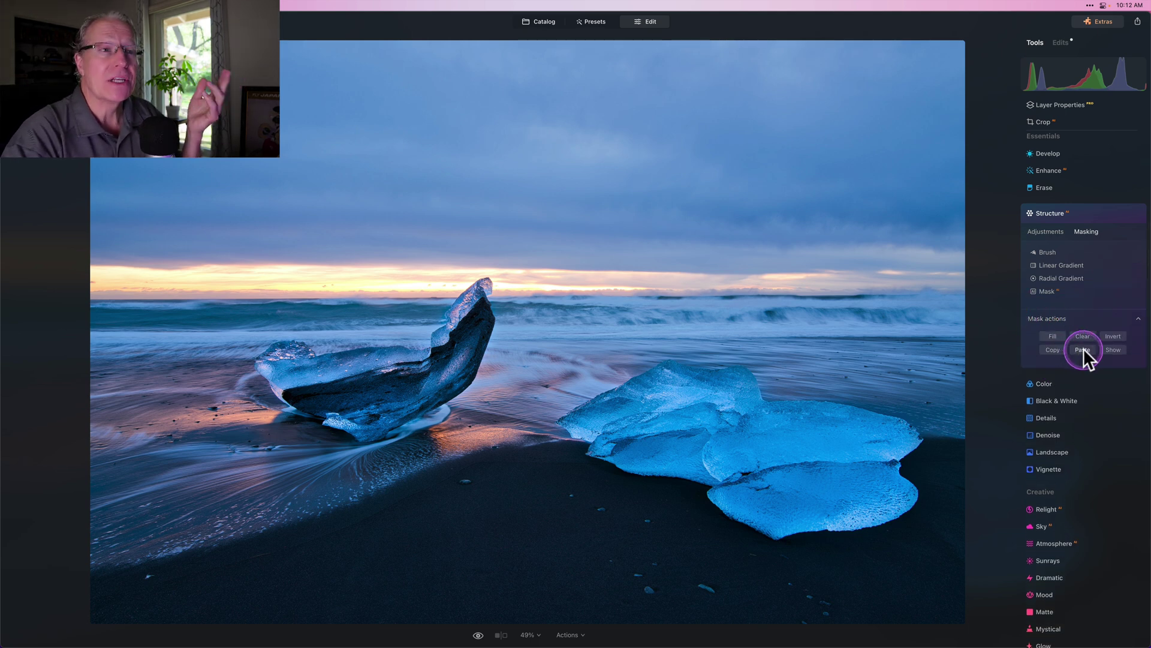
left_click(1114, 349)
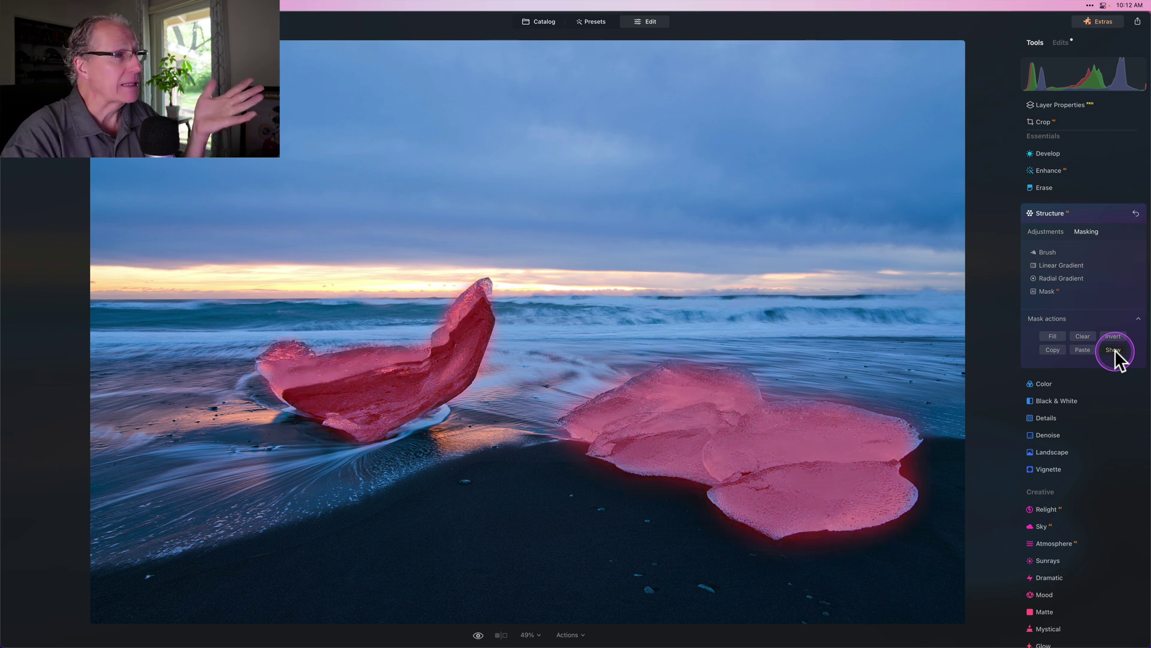
left_click(1053, 215)
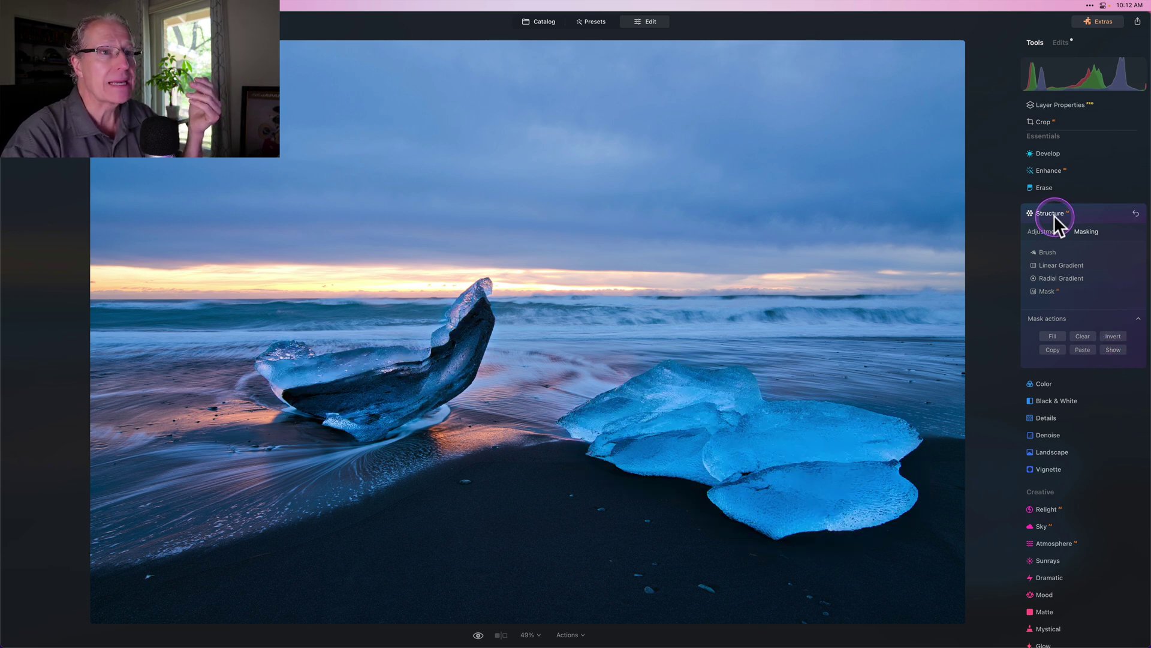
Set the Structure Amount to 38 on the masked ice, preview it on and off, and close the tool.
left_click(1046, 232)
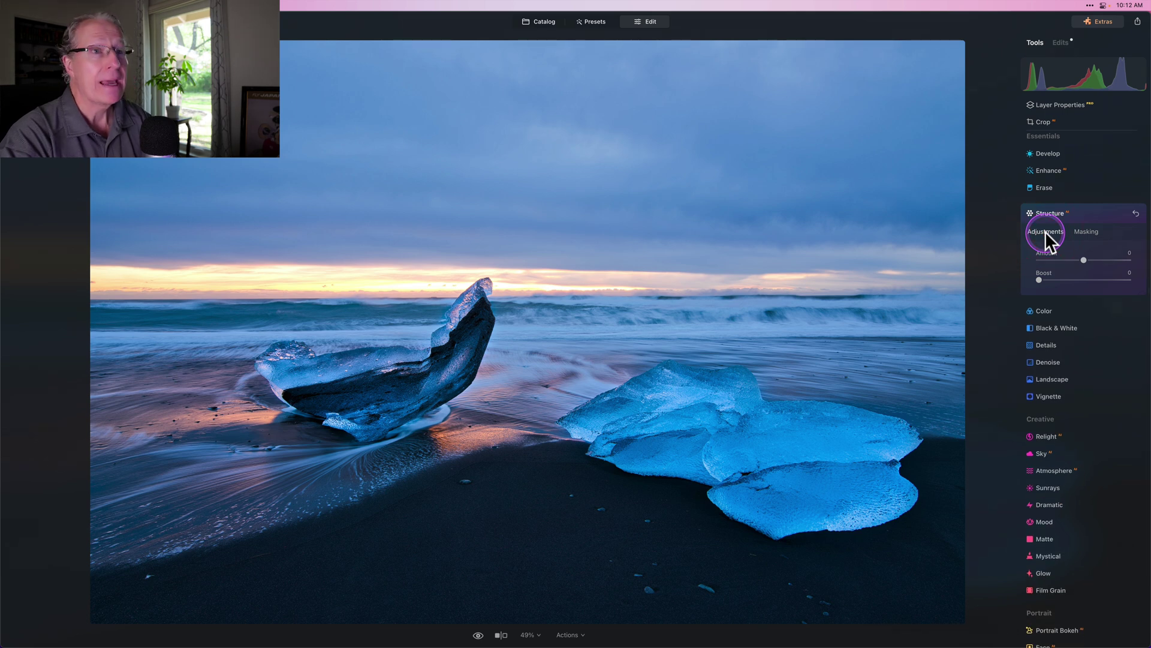
left_click(1103, 261)
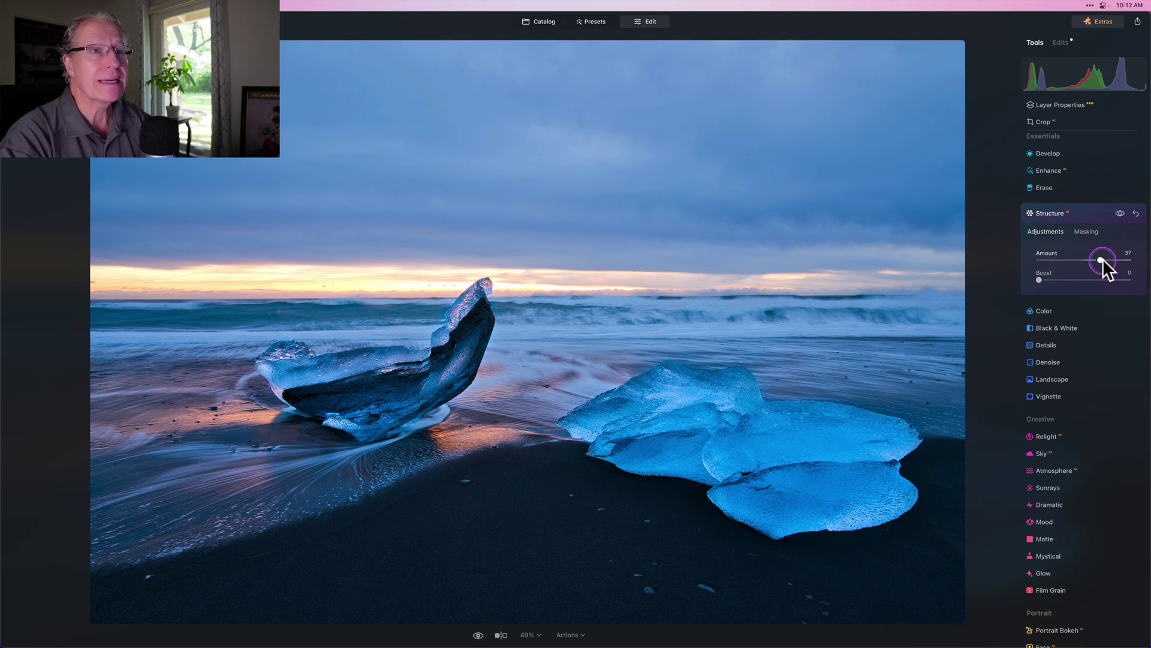
left_click(1120, 213)
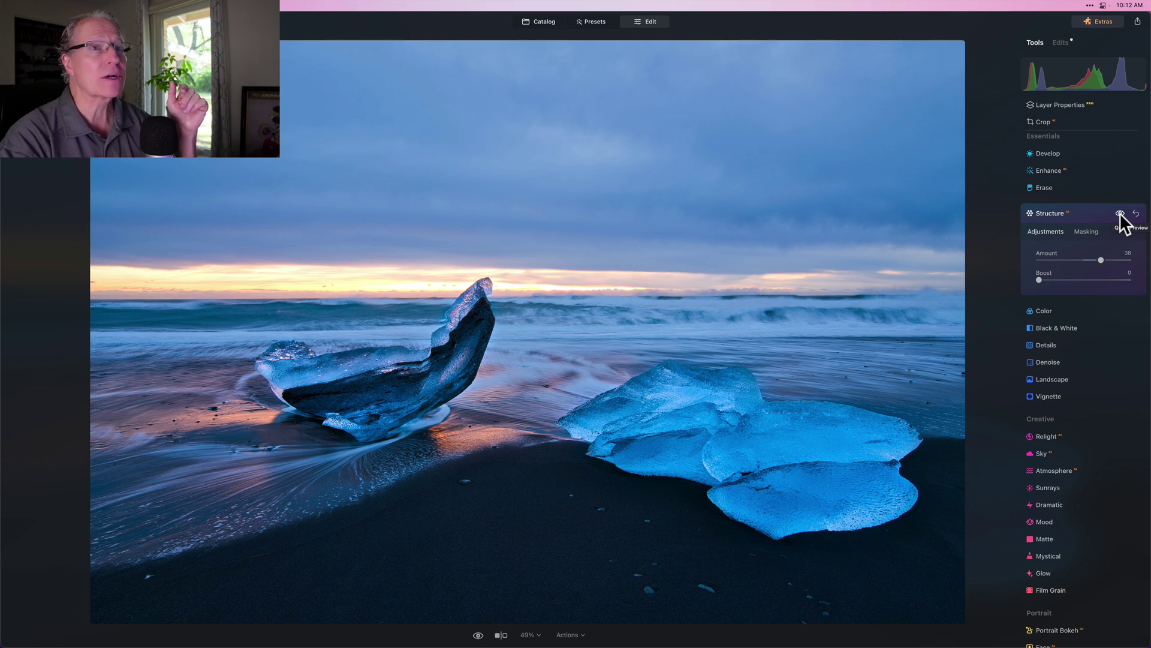
left_click(1120, 214)
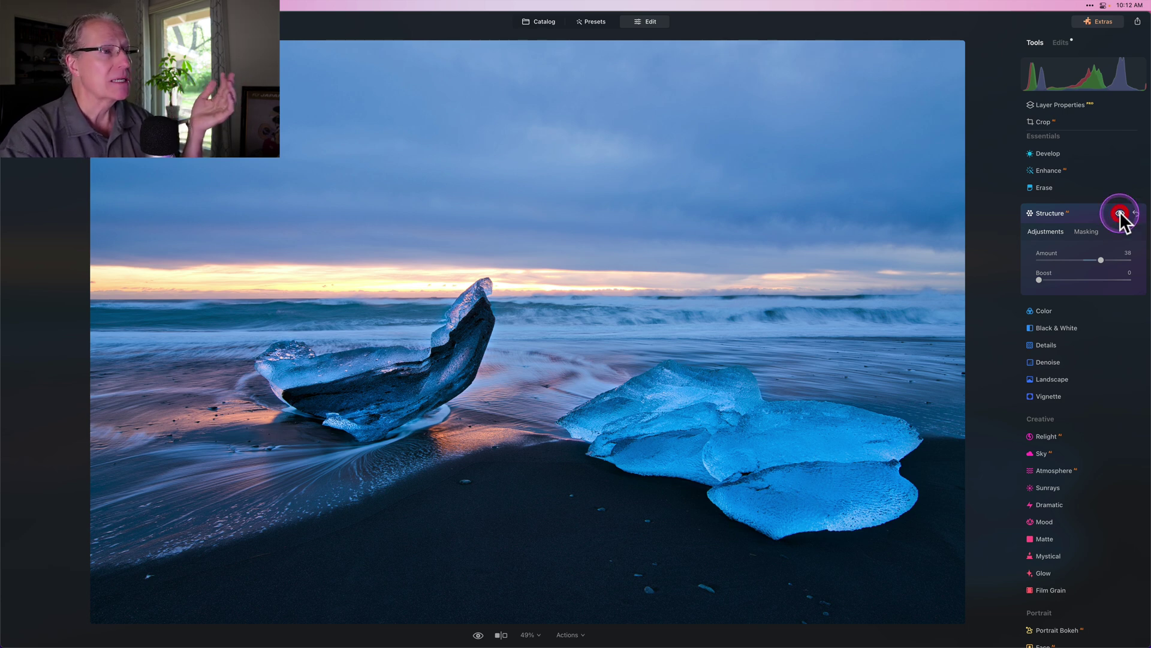
left_click(1074, 215)
Start a new Develop brush mask and paint along the edges of the black sand foreground with a size 100 brush.
left_click(1054, 156)
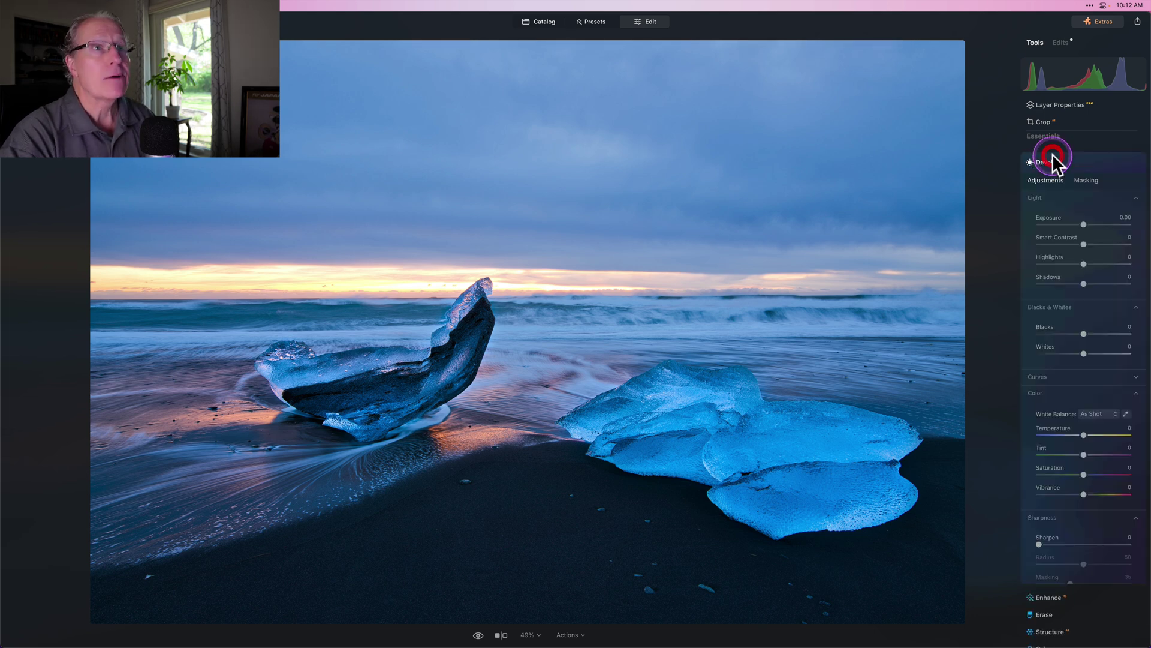
left_click(1085, 181)
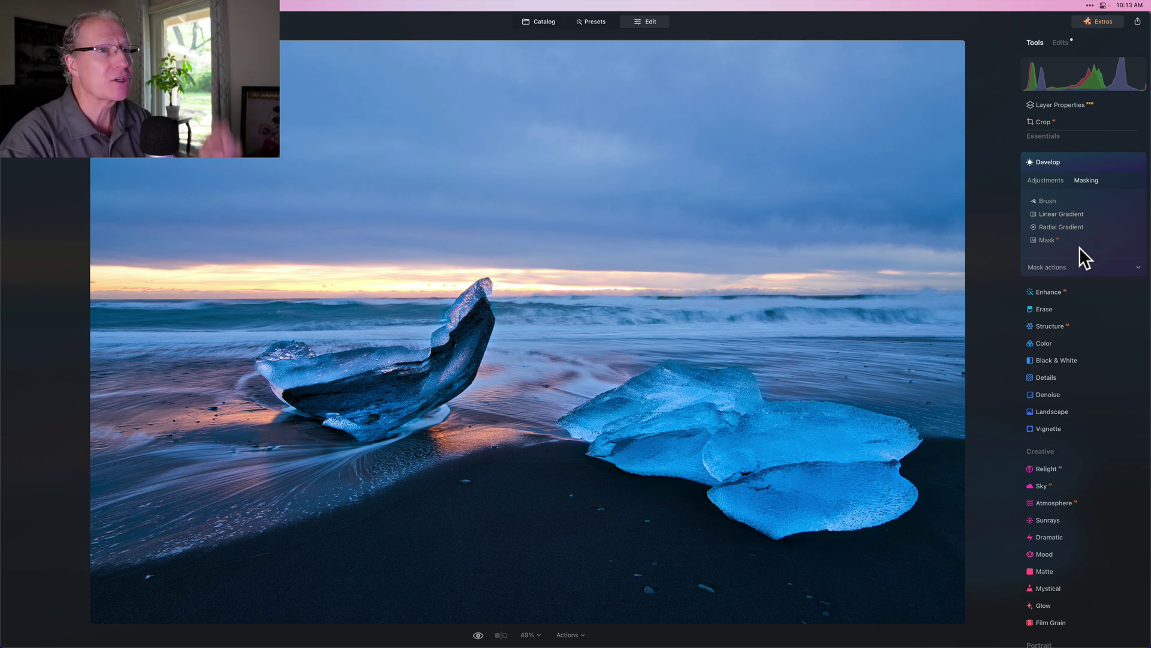
left_click(1046, 200)
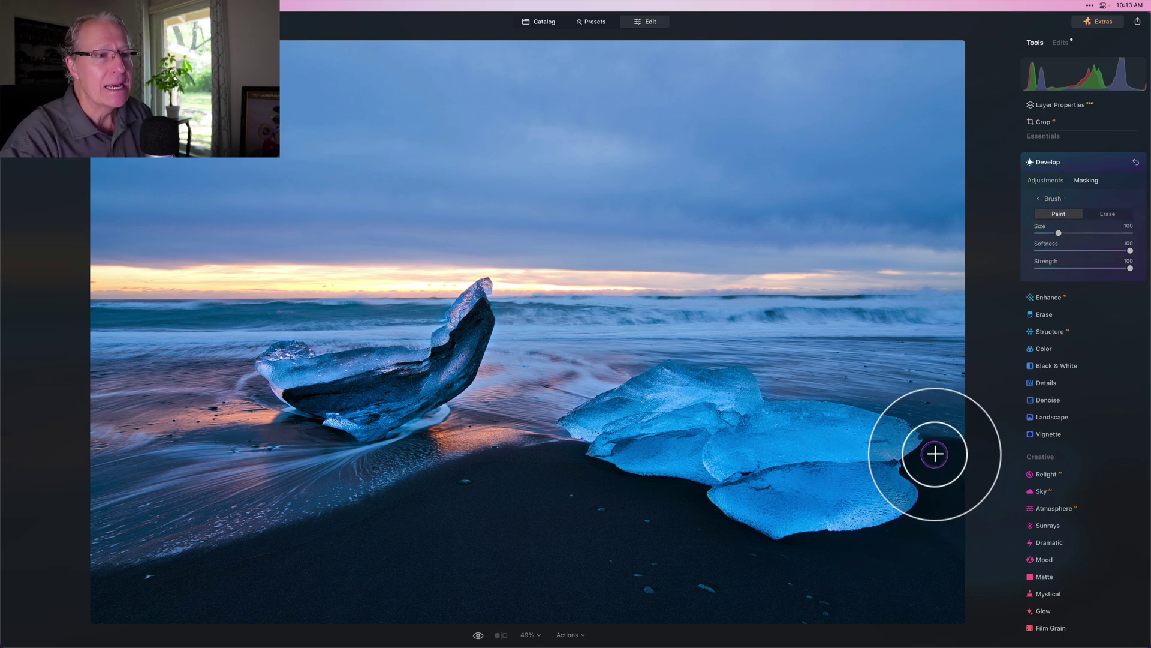
mouse_move(936, 452)
left_mouse_down()
mouse_move(917, 466)
mouse_move(926, 478)
mouse_move(956, 458)
mouse_move(94, 615)
mouse_move(144, 612)
mouse_move(126, 609)
left_mouse_up()
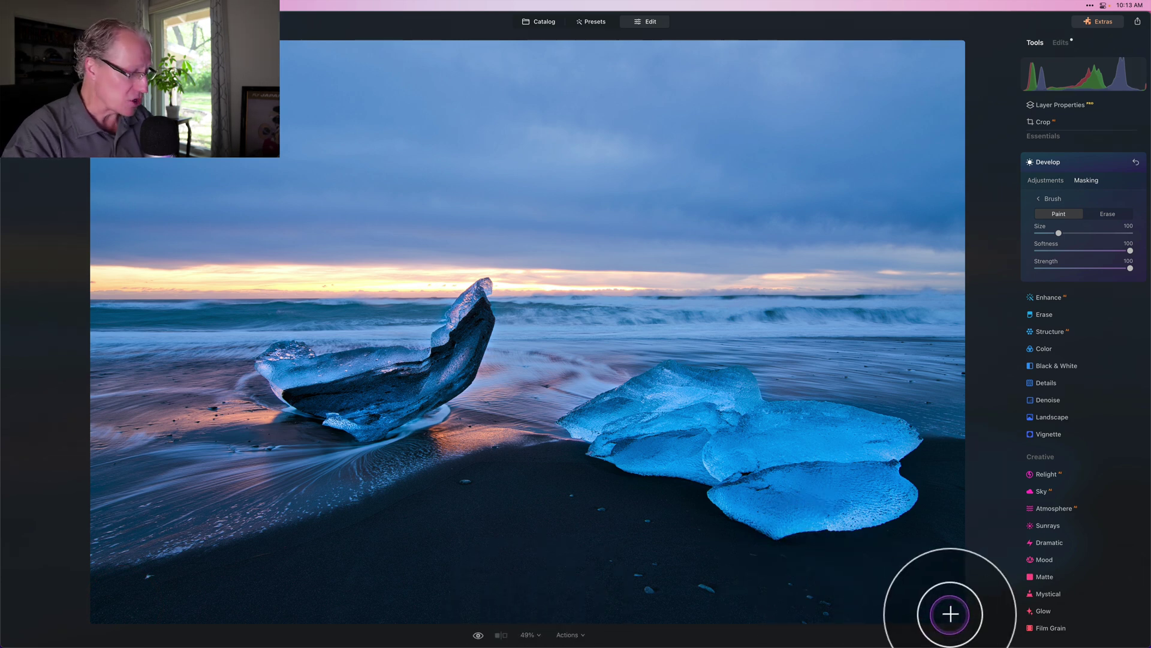
left_click(954, 608)
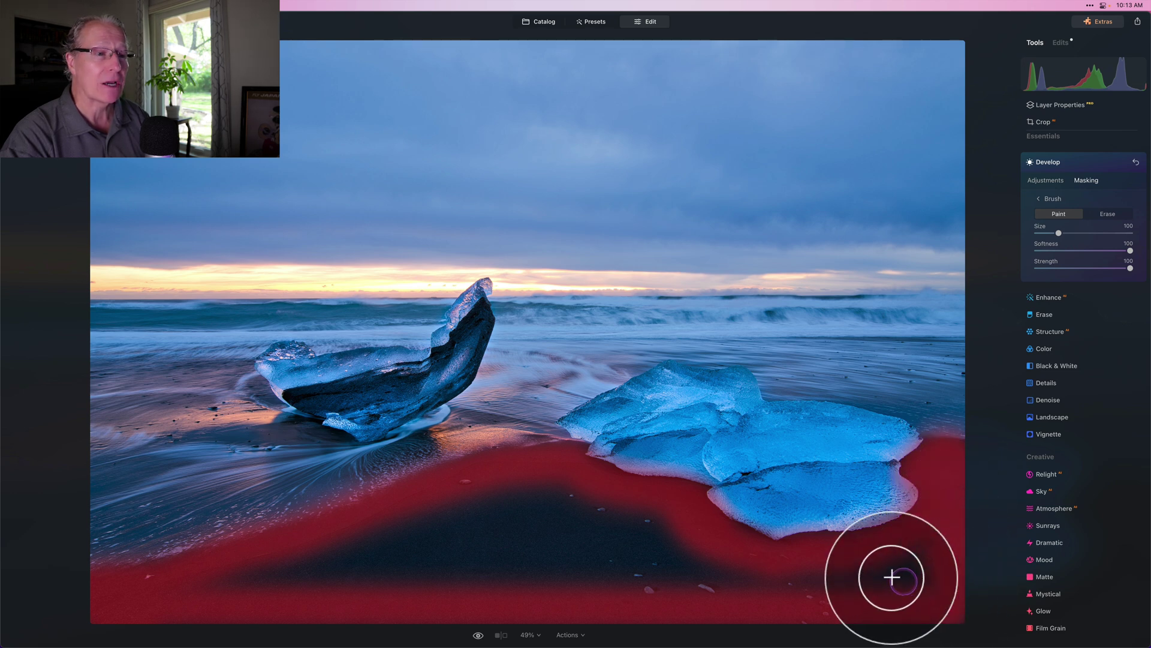
Enlarge the mask brush to size 148 and fill in the remaining interior of the black sand.
mouse_move(927, 566)
left_mouse_down()
mouse_move(840, 564)
mouse_move(948, 586)
mouse_move(954, 564)
mouse_move(737, 585)
left_mouse_up()
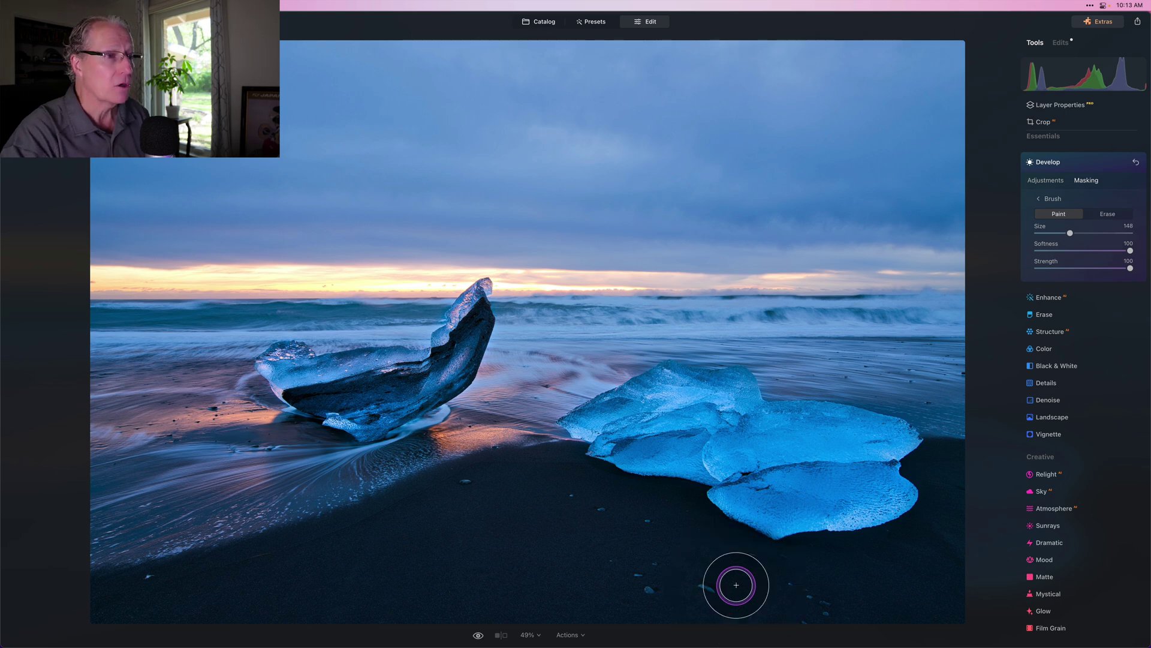
key("bracketright")
key("bracketright")
key("bracketright")
key("bracketright")
key("bracketright")
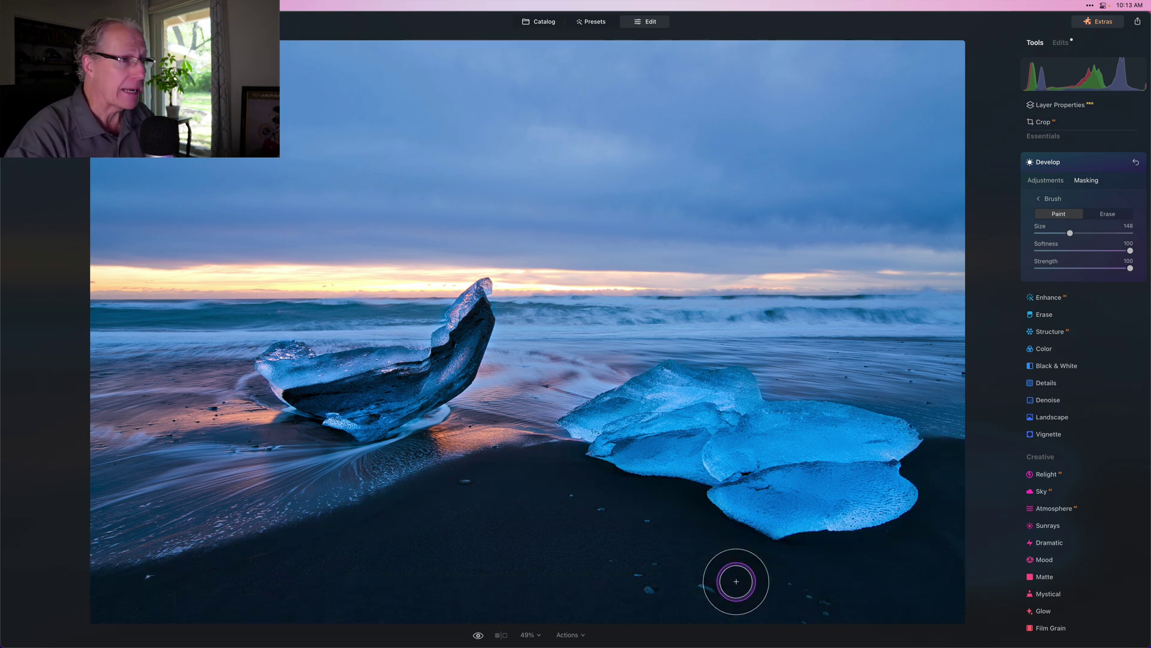
mouse_move(290, 577)
left_mouse_down()
mouse_move(209, 589)
mouse_move(290, 585)
mouse_move(471, 502)
mouse_move(525, 491)
mouse_move(591, 506)
left_mouse_up()
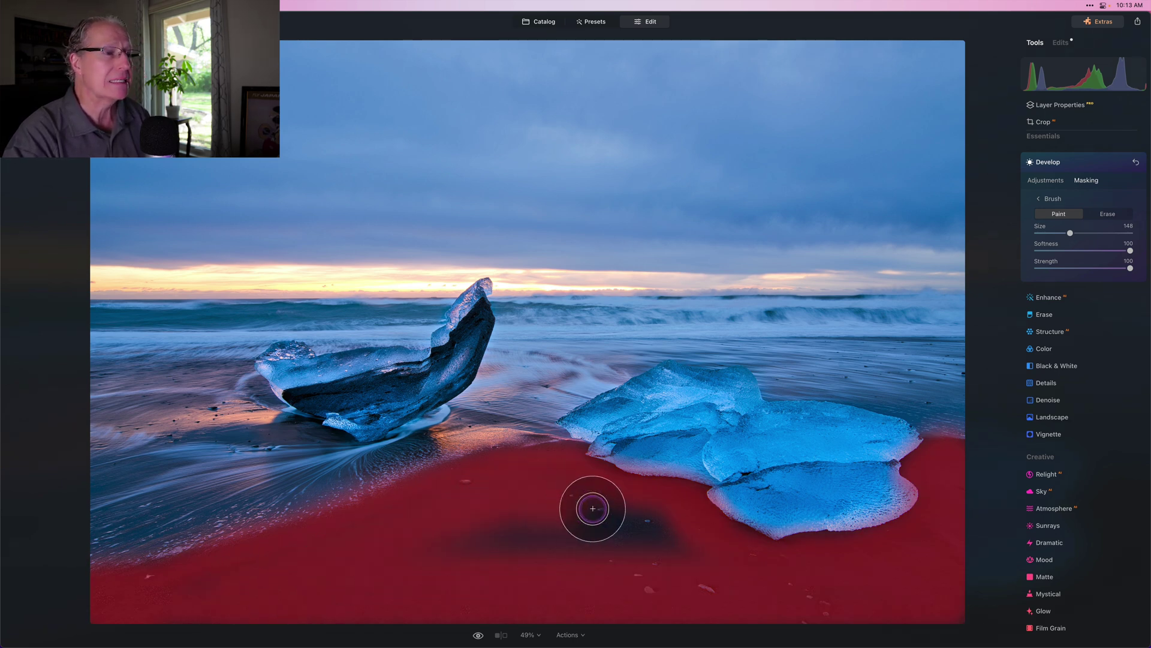
left_click_drag(681, 548, 481, 542)
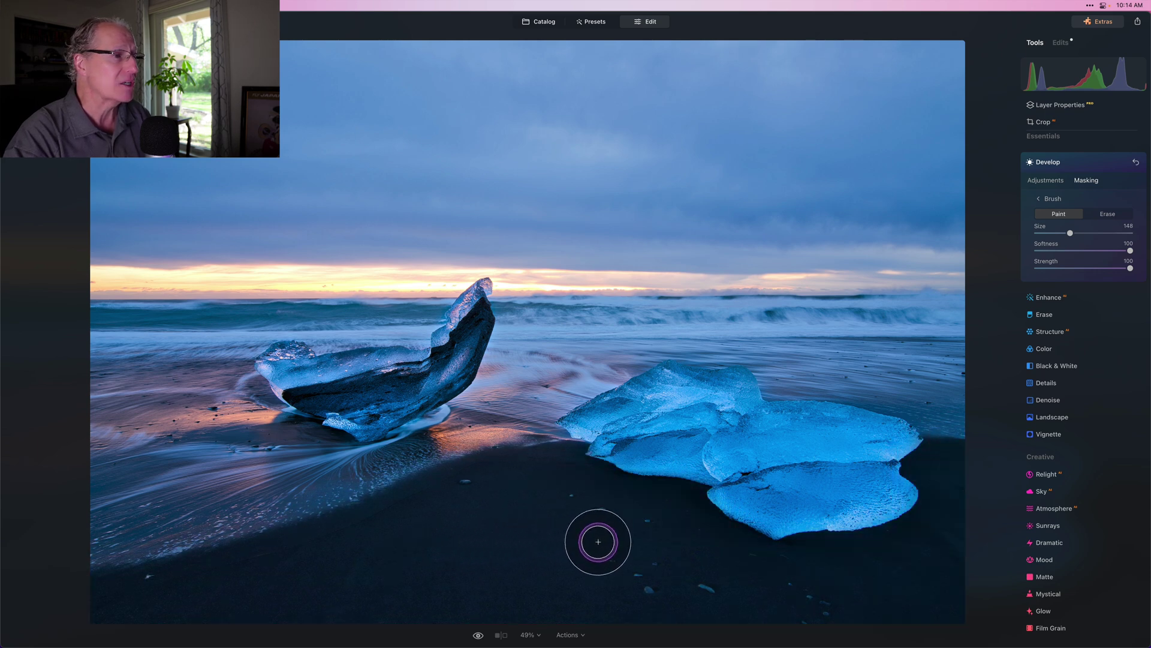
mouse_move(642, 545)
left_mouse_down()
mouse_move(465, 542)
mouse_move(525, 552)
mouse_move(366, 566)
mouse_move(884, 606)
left_mouse_up()
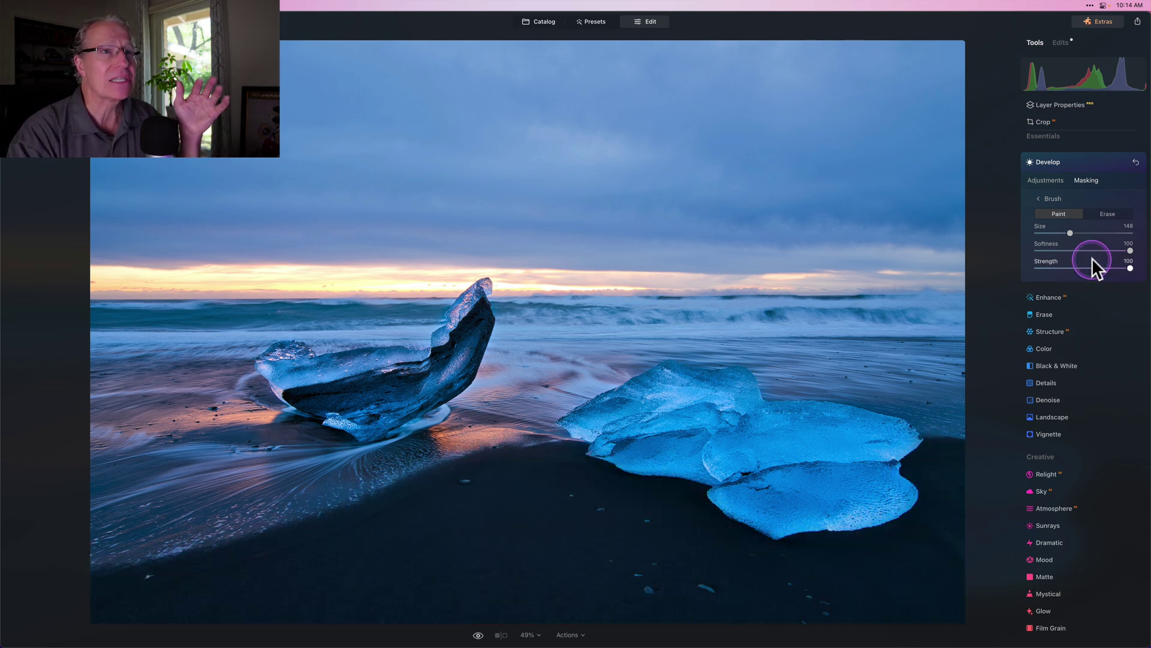
Darken the masked black sand by setting the Develop Exposure to -0.89.
left_click(1054, 180)
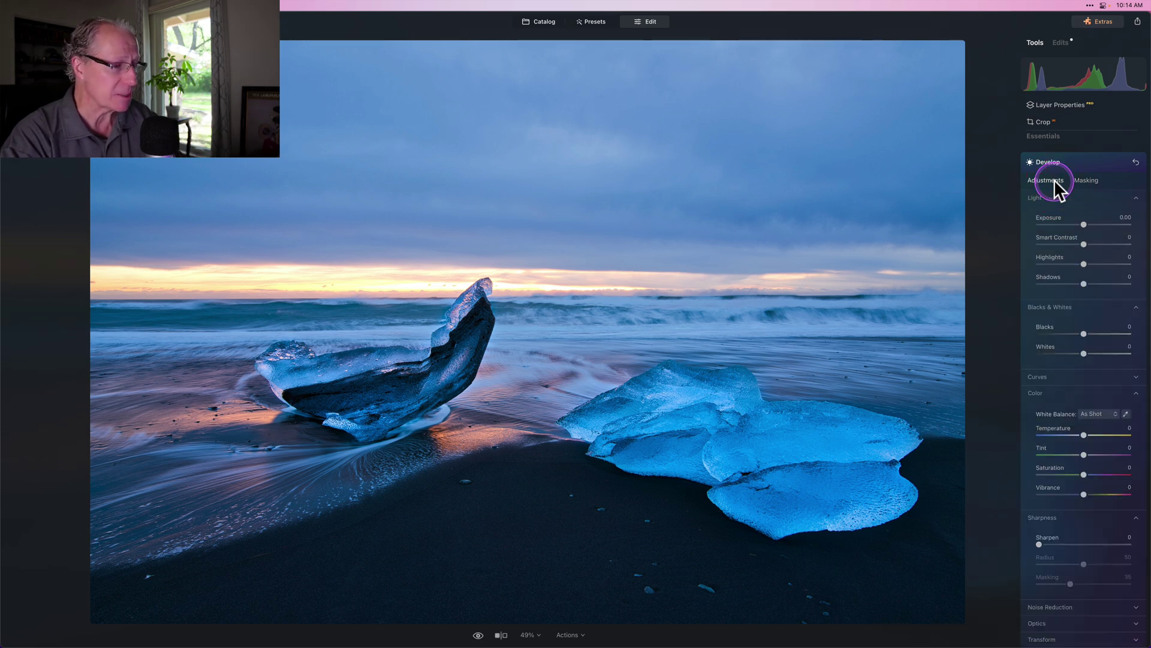
left_click(1076, 221)
left_click_drag(1085, 222, 1077, 222)
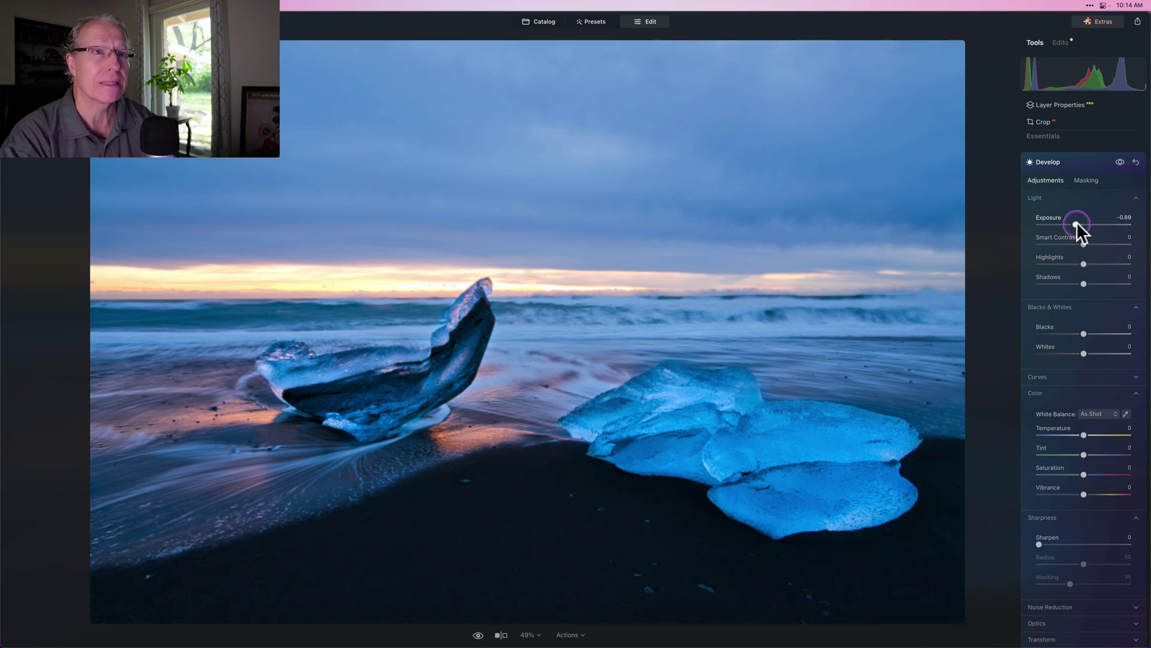
Darken the masked black sand further by setting the Develop Exposure to -1.00 and Blacks to -15.
left_click_drag(1076, 221, 1075, 222)
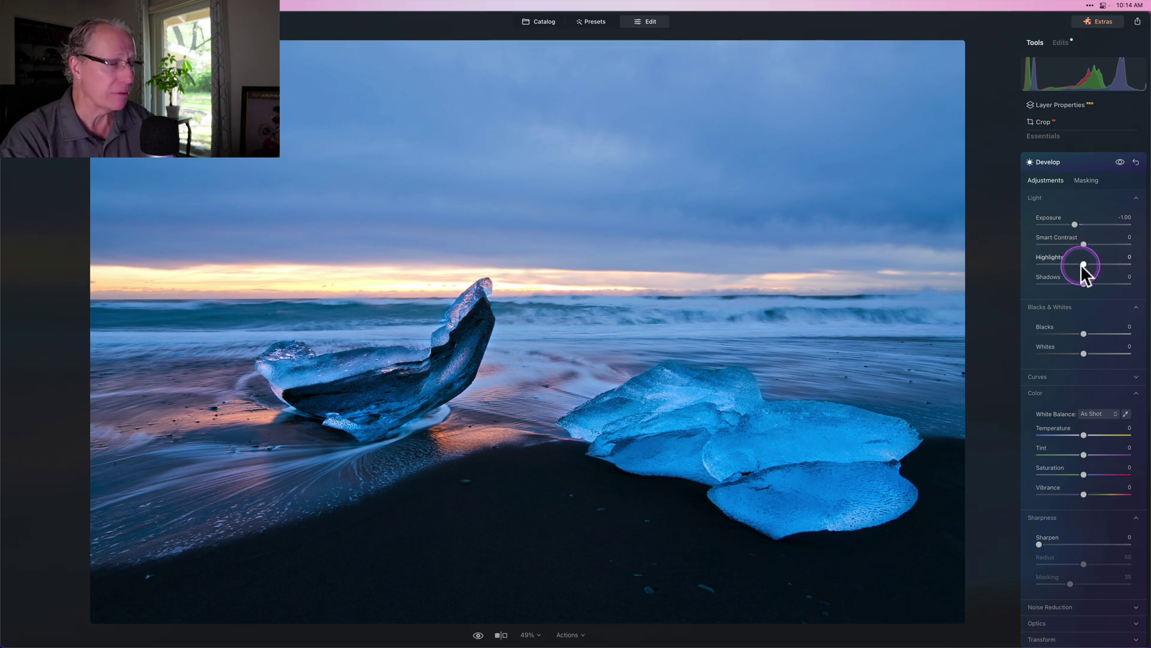
left_click_drag(1084, 333, 1080, 334)
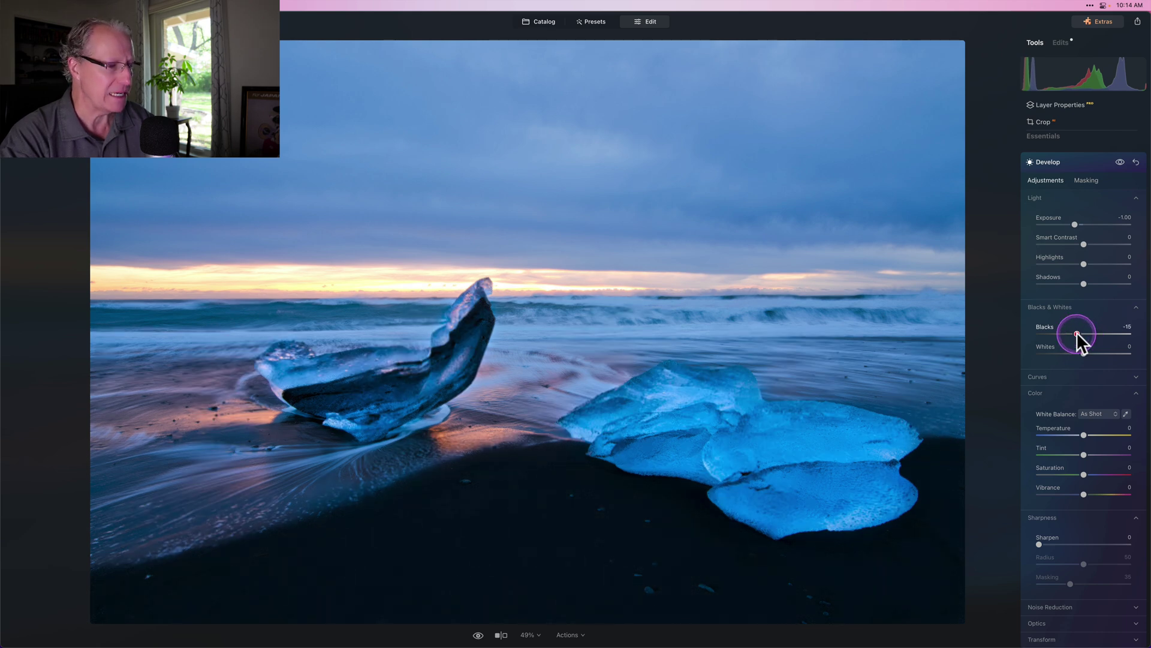
left_click_drag(1077, 333, 1077, 333)
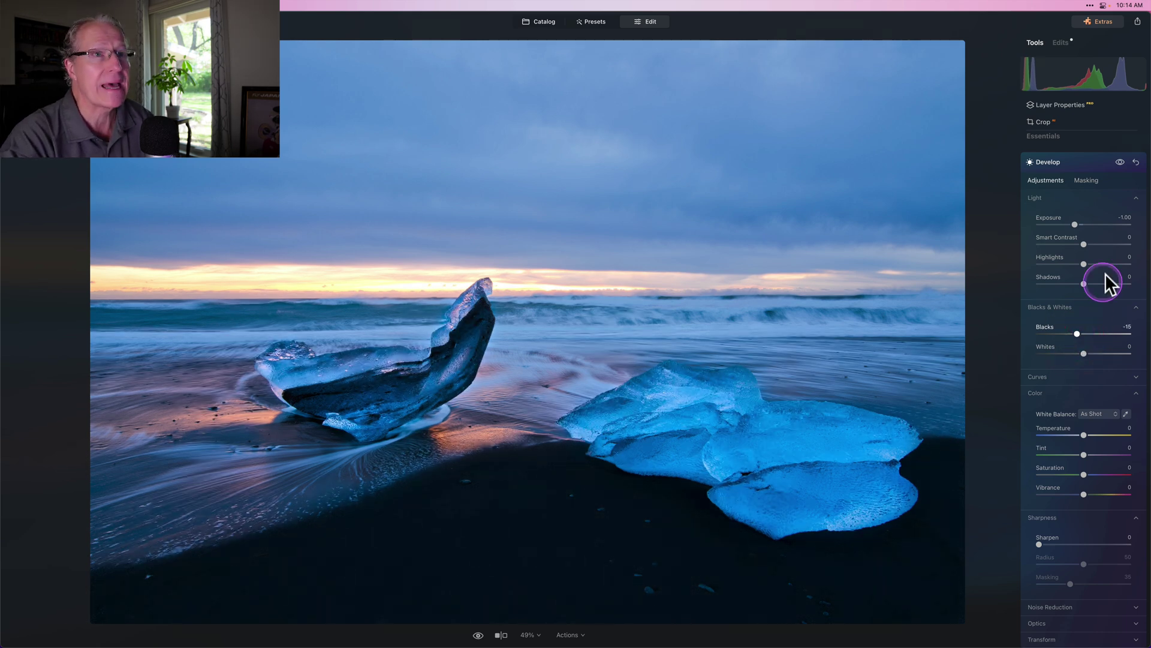
Compare the photo with the Develop sand adjustment off and on, and close the tool.
left_click(1119, 162)
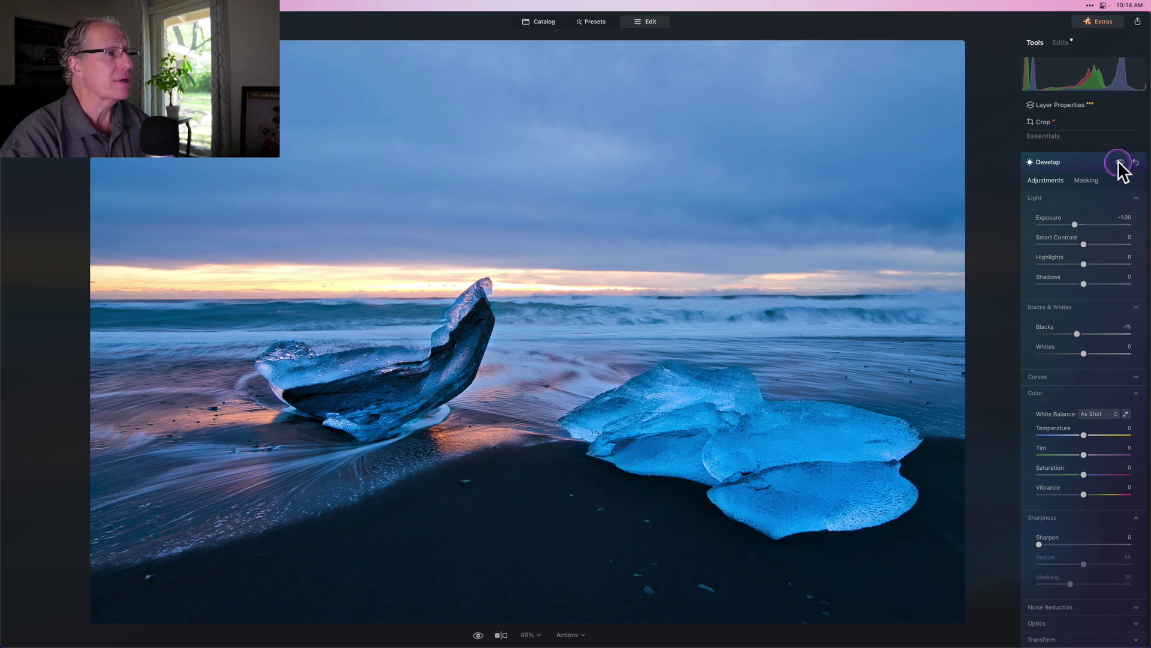
left_click(1120, 162)
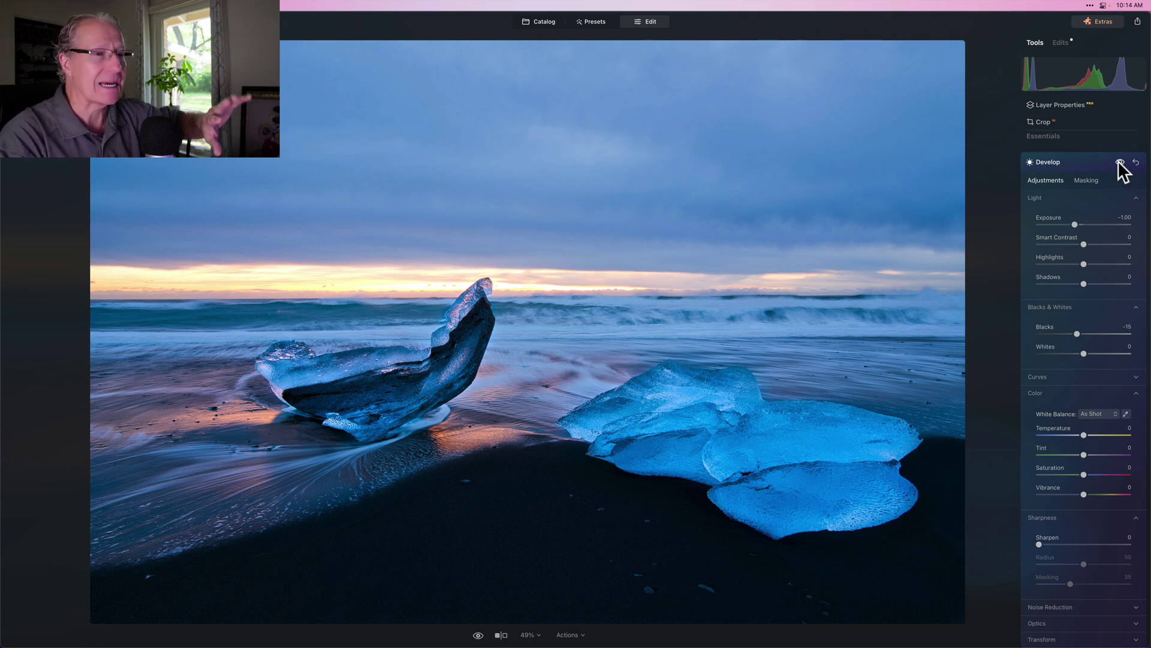
left_click(1078, 164)
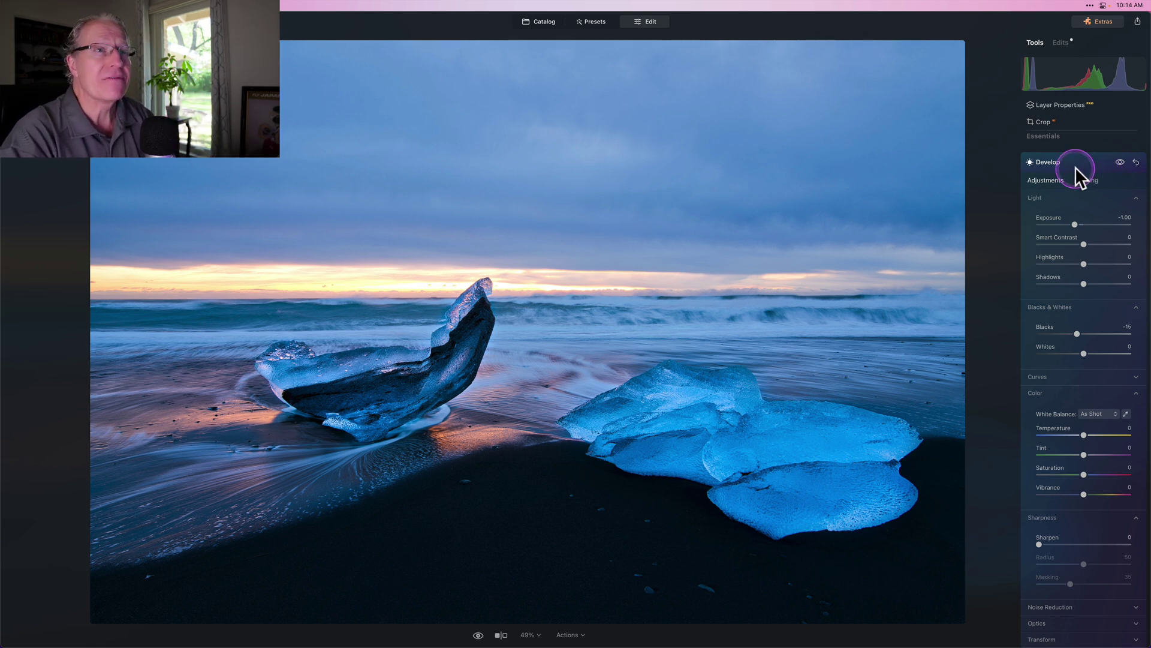
left_click(1075, 166)
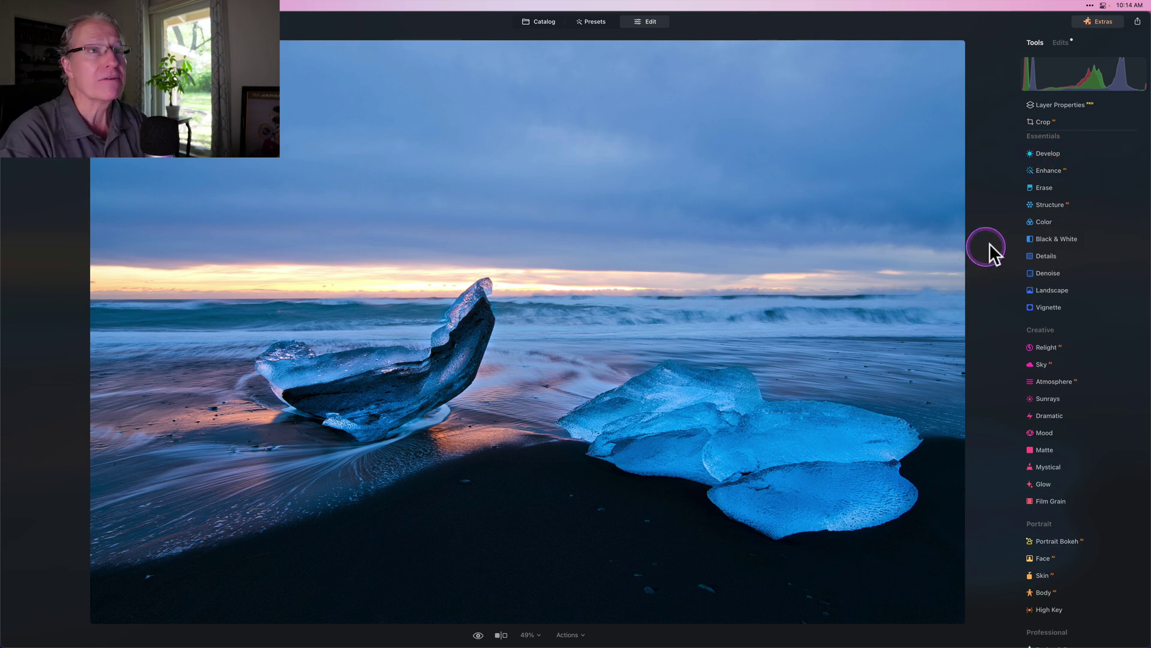
Warm the photo's highlights with Toning, setting the Highlights Saturation to 35 and Hue to 16.
scroll(1057, 237, "up", 5)
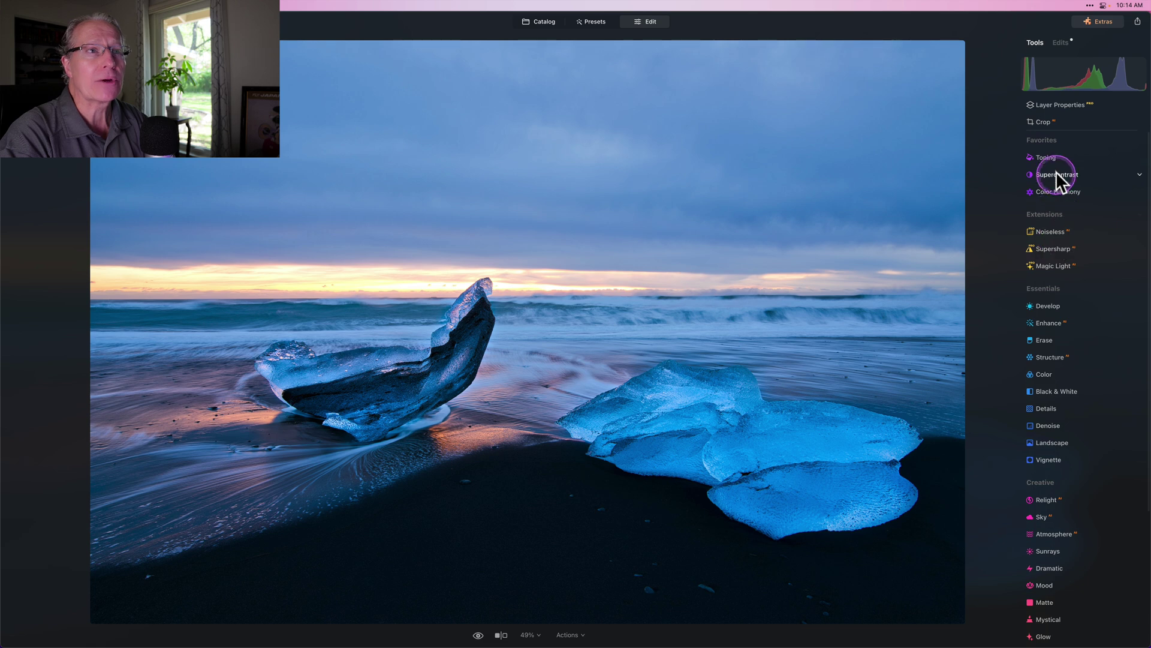
left_click(1052, 157)
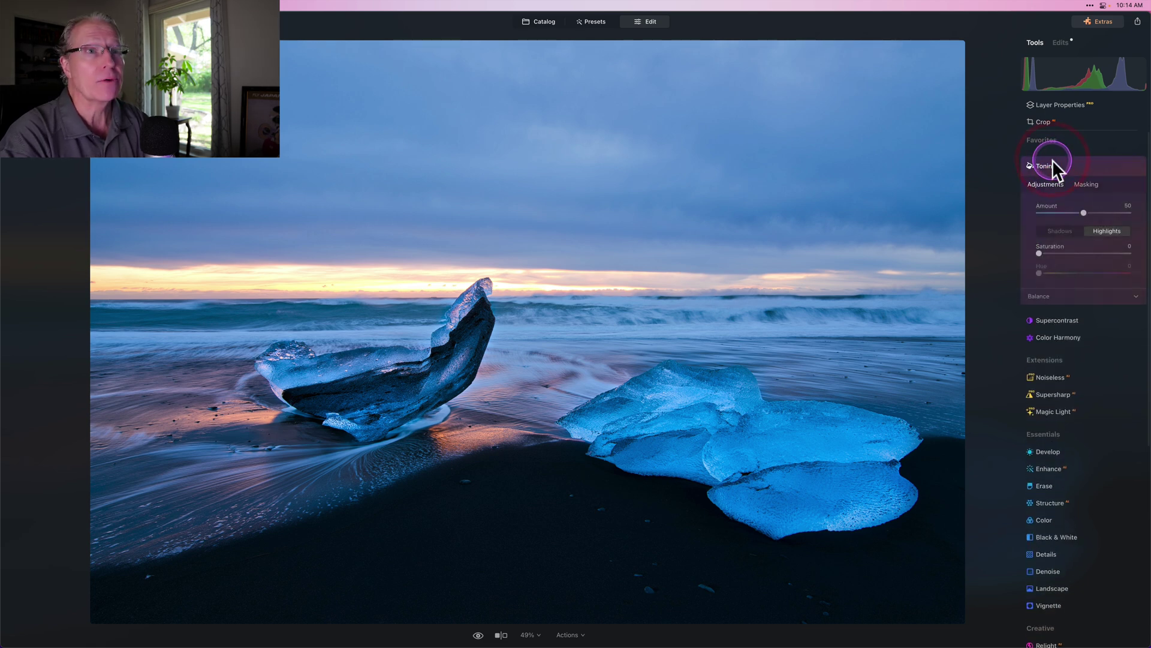
left_click(1109, 231)
left_click(1064, 253)
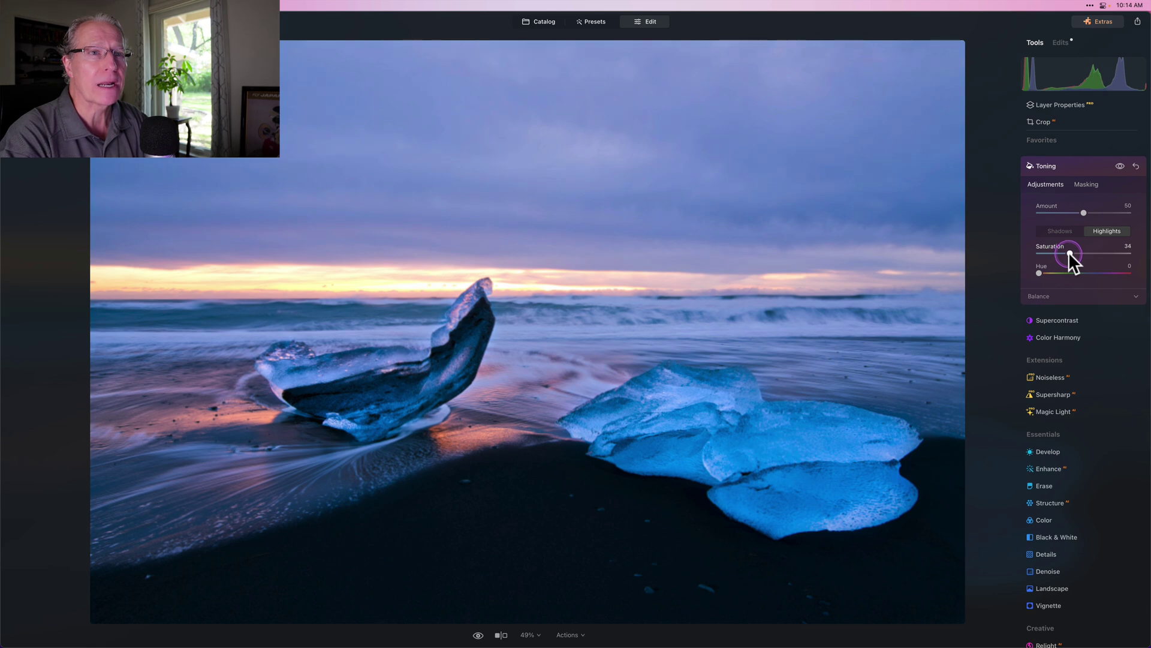
left_click(1059, 262)
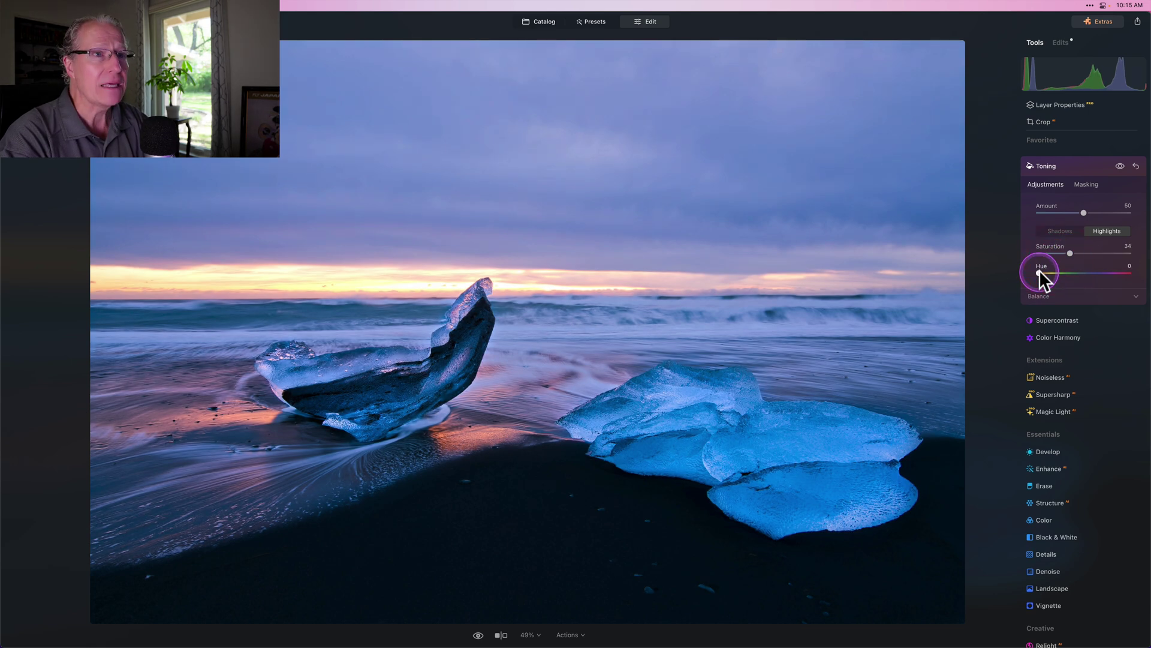
left_click_drag(1040, 270, 1043, 272)
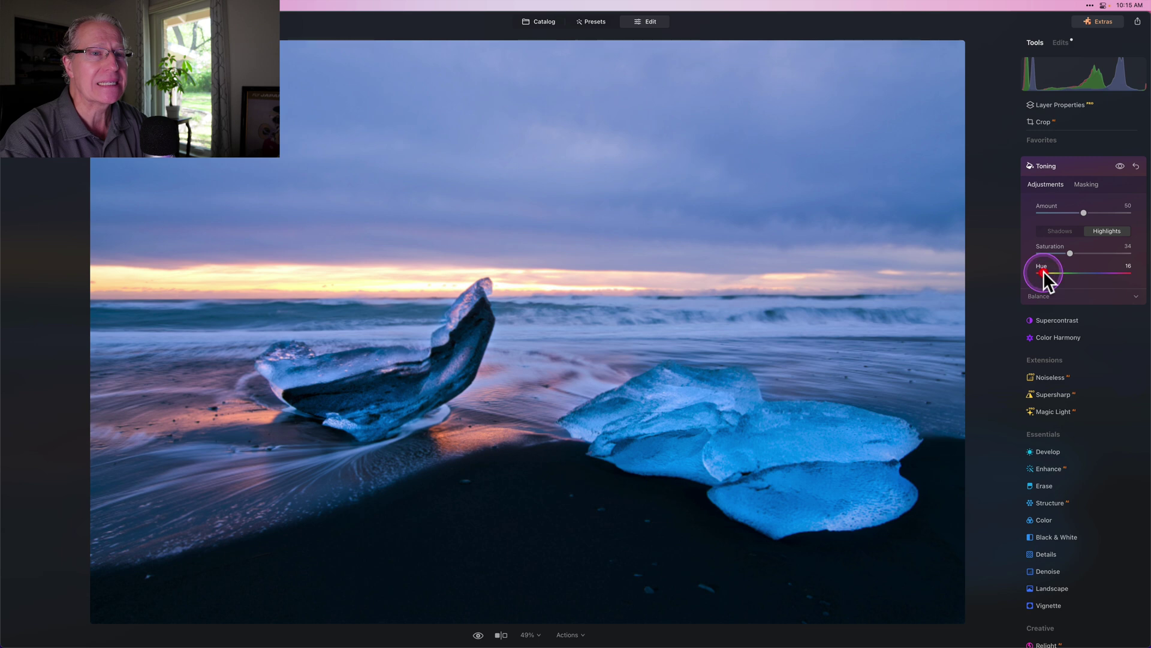
left_click(1070, 251)
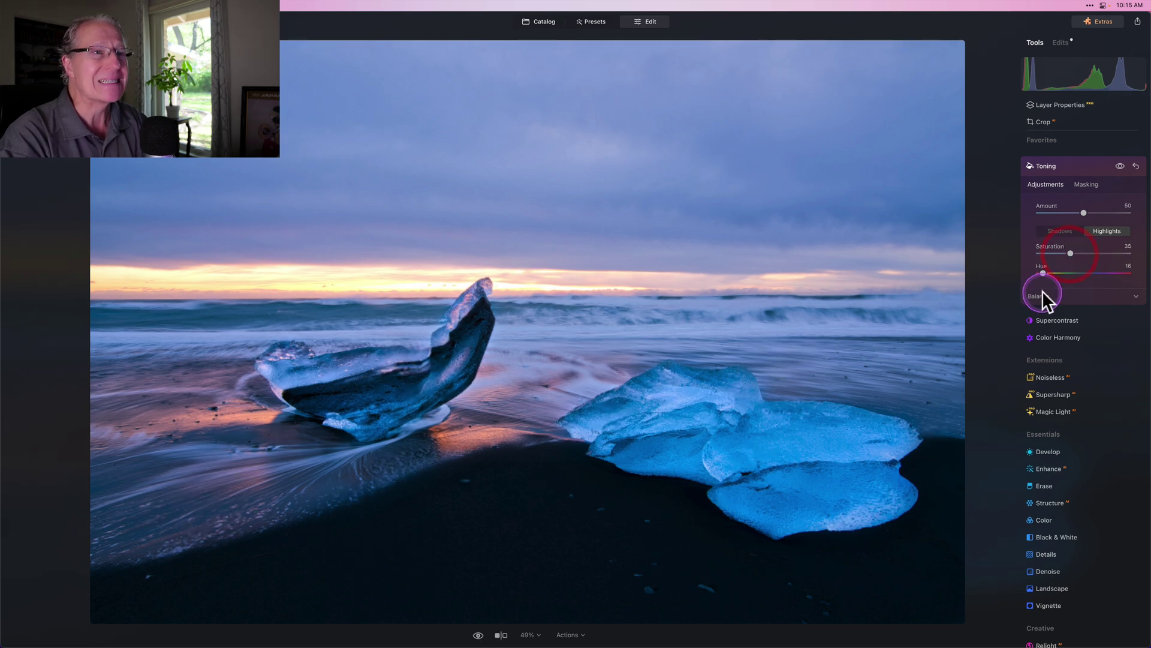
Compare the photo with the Toning adjustment off and on, and close the tool.
left_click(1089, 221)
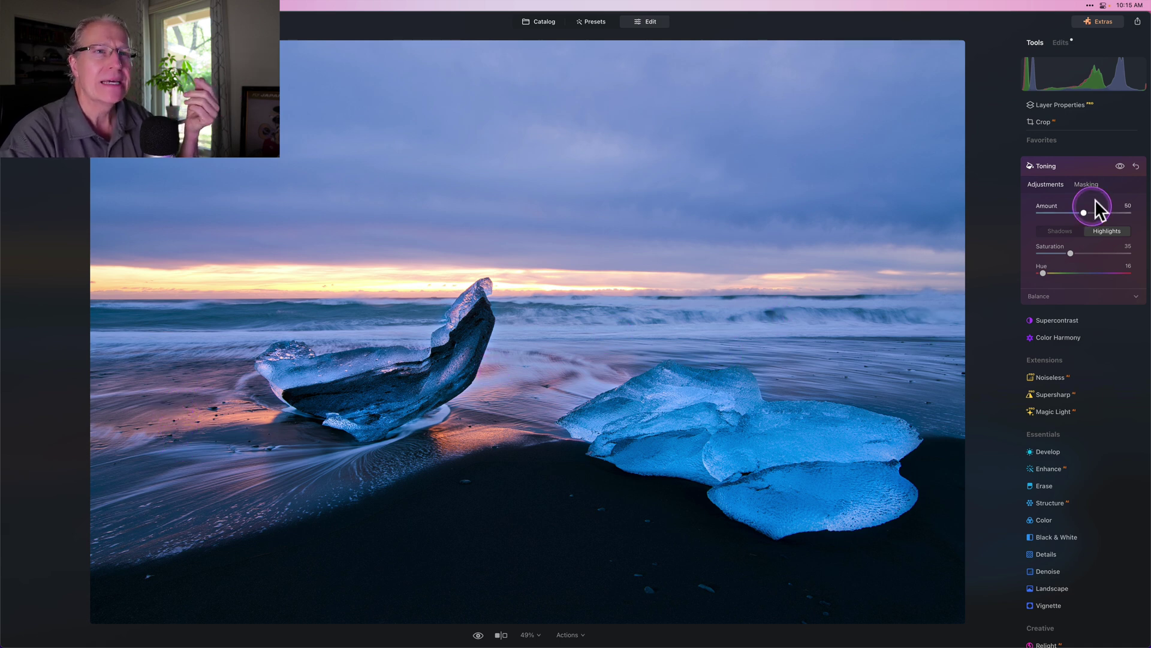
left_click(1120, 166)
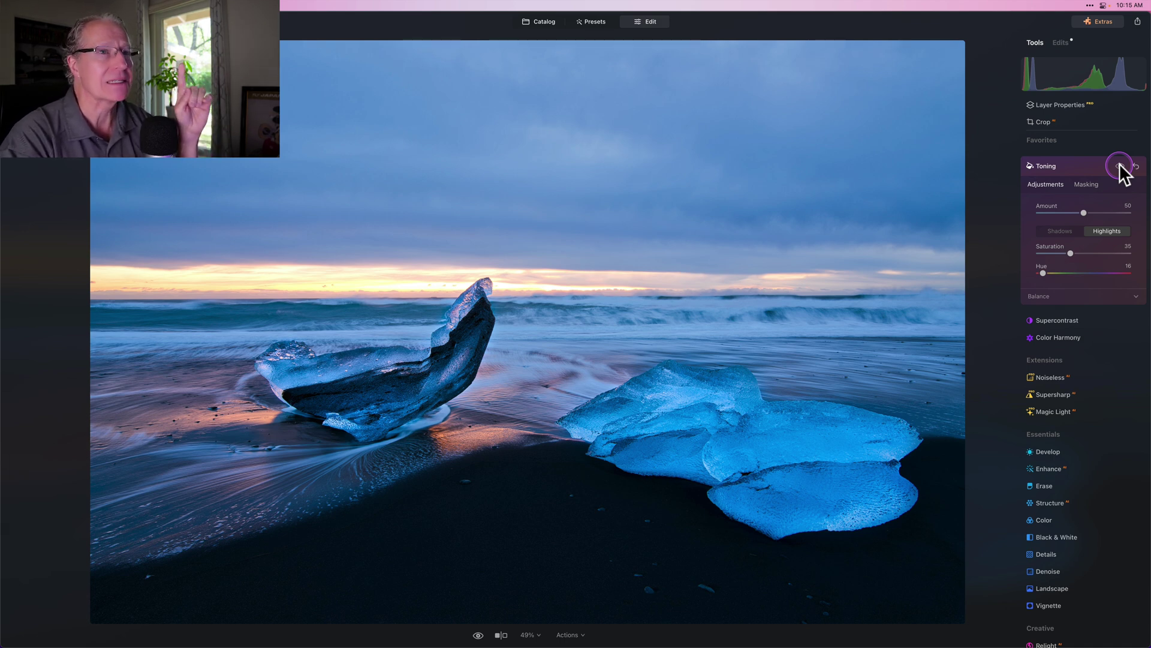
left_click(1121, 166)
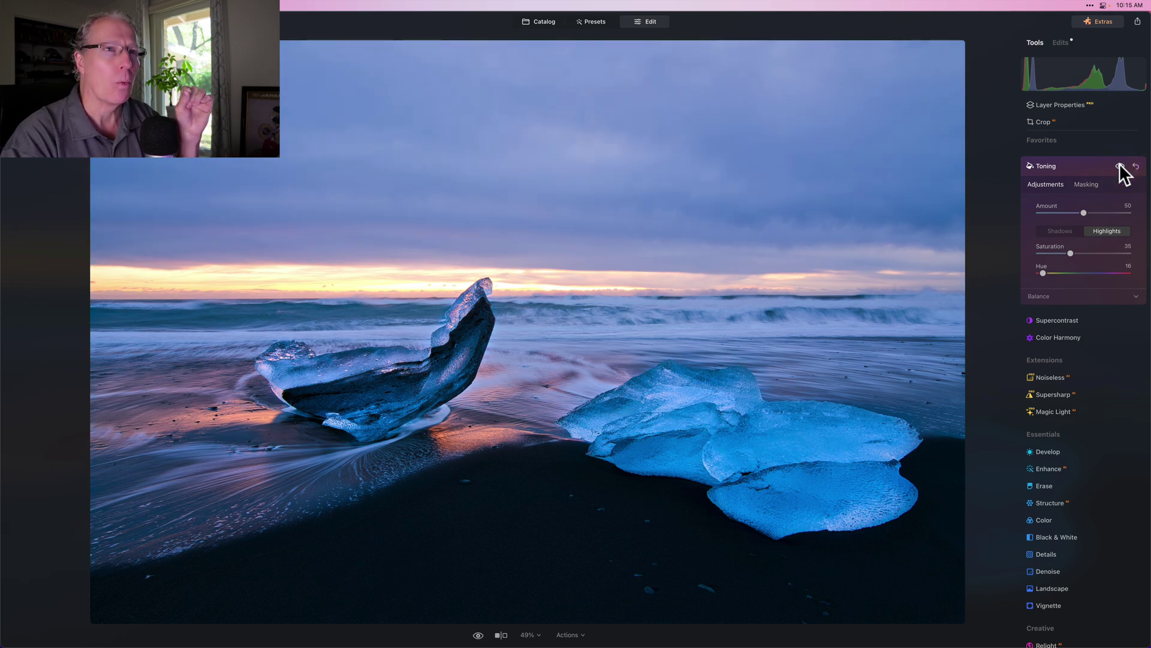
left_click(1116, 168)
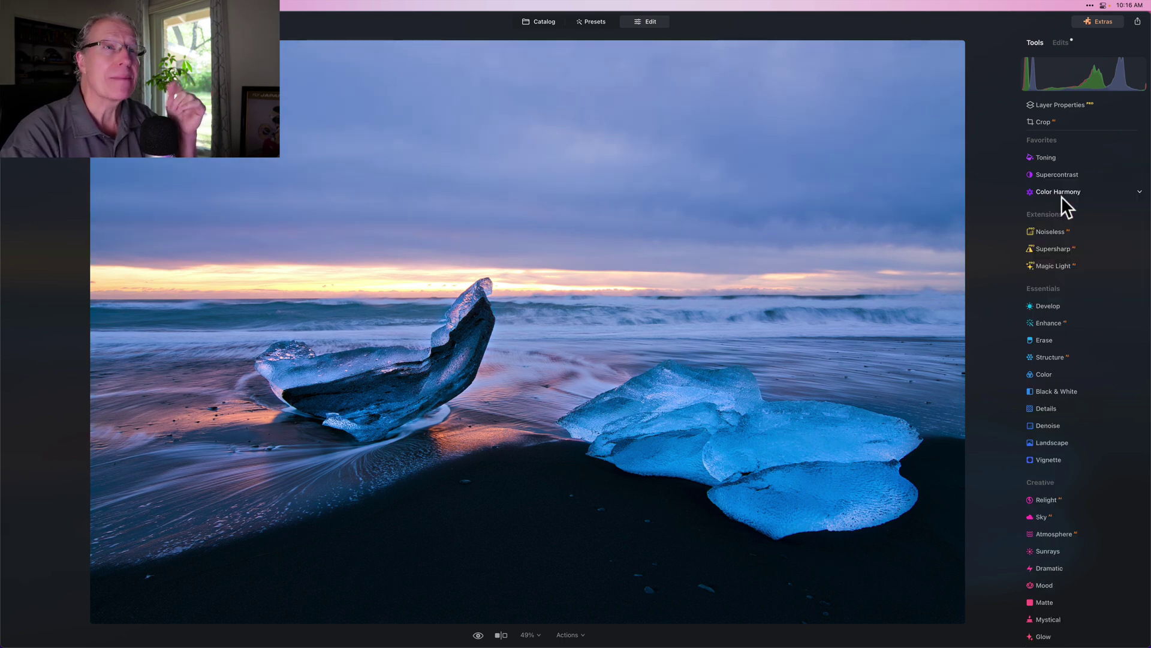
Create an AI mask of the Sky for the Color Harmony tool.
left_click(1065, 191)
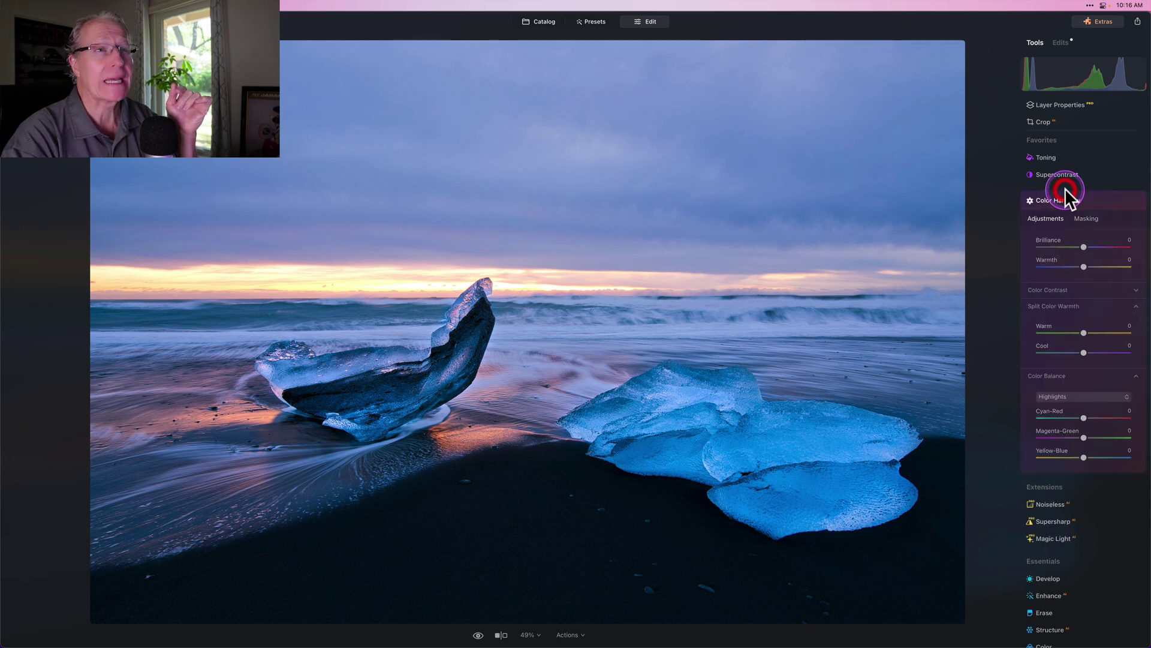
left_click(1086, 218)
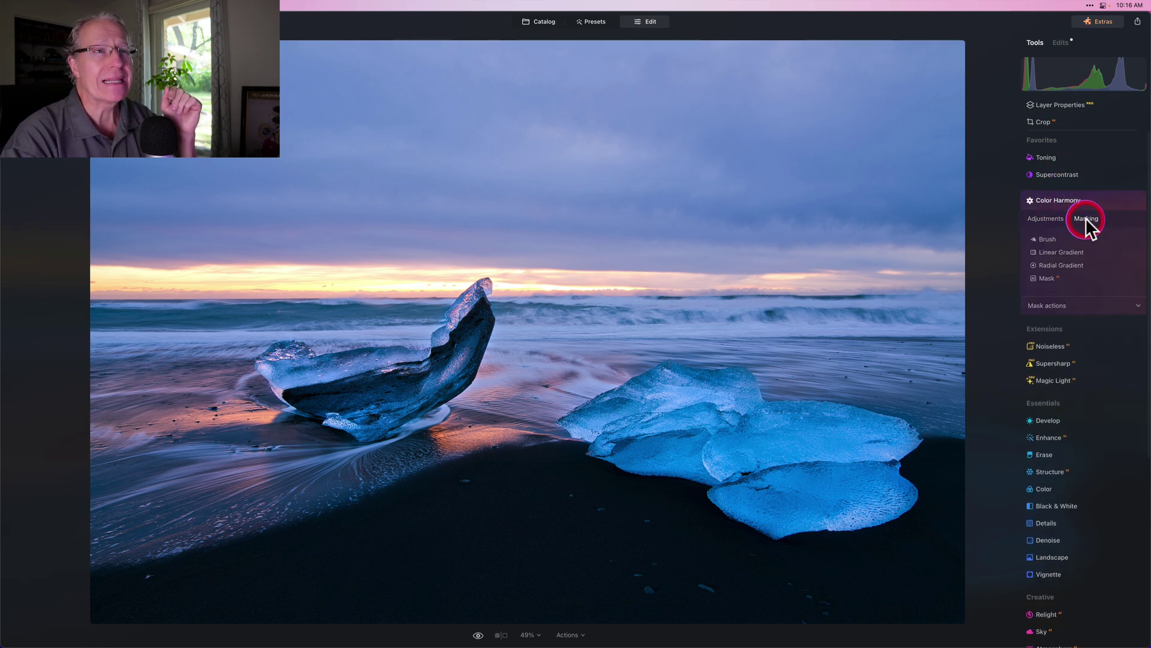
left_click(1052, 278)
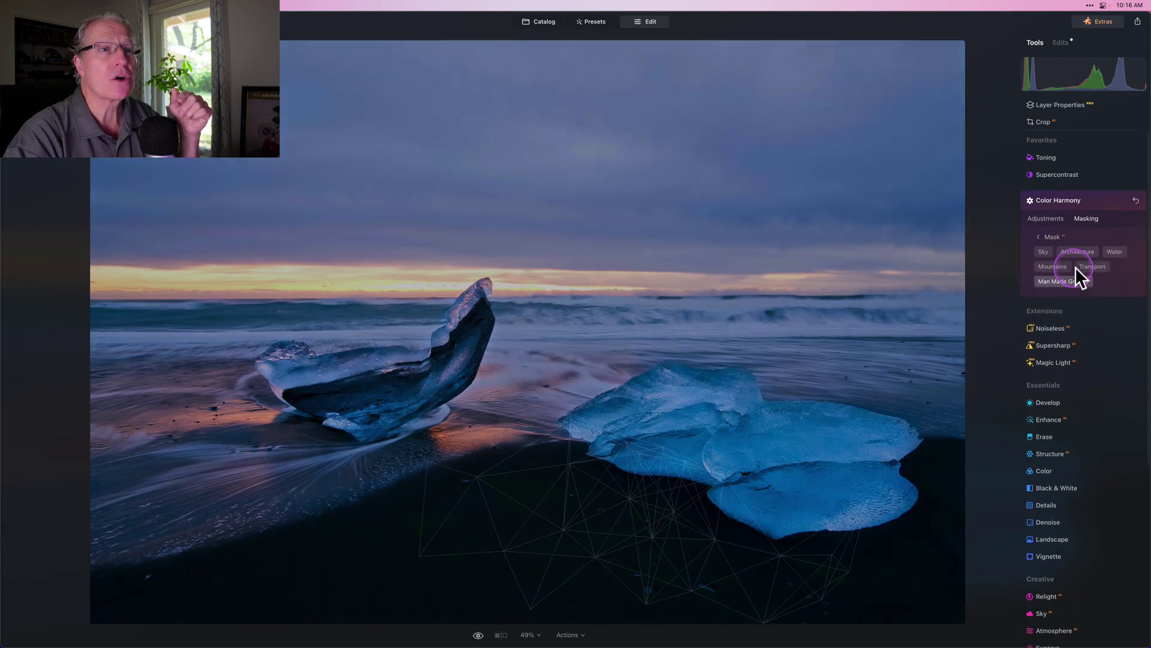
left_click(1056, 266)
left_click(1043, 252)
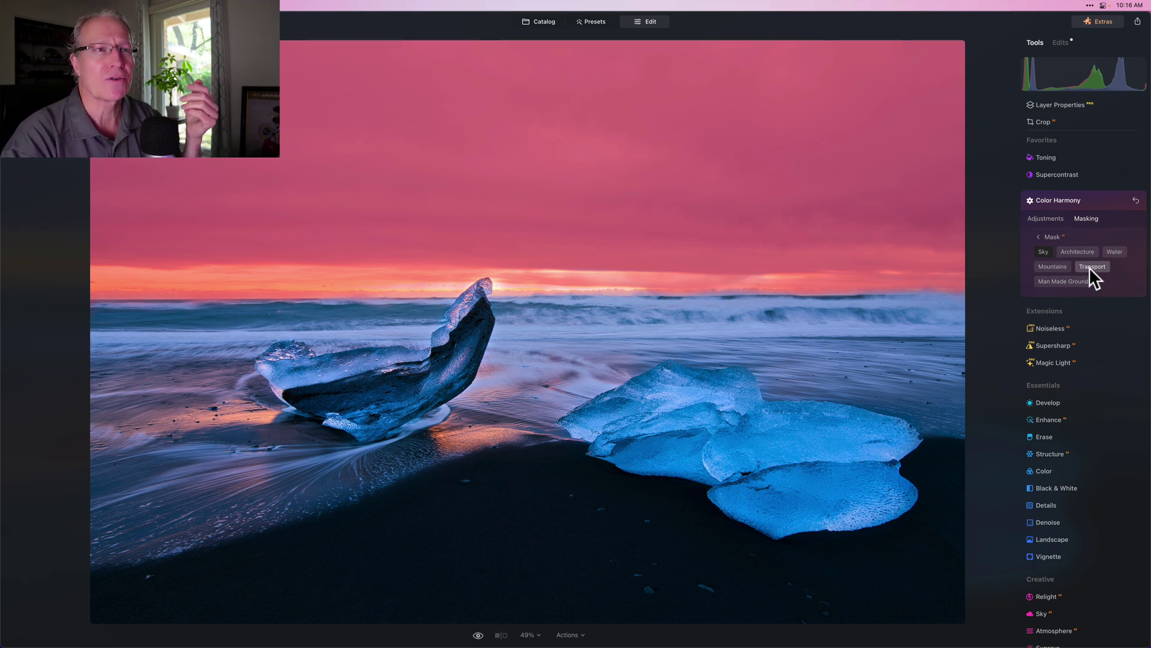
left_click(1040, 236)
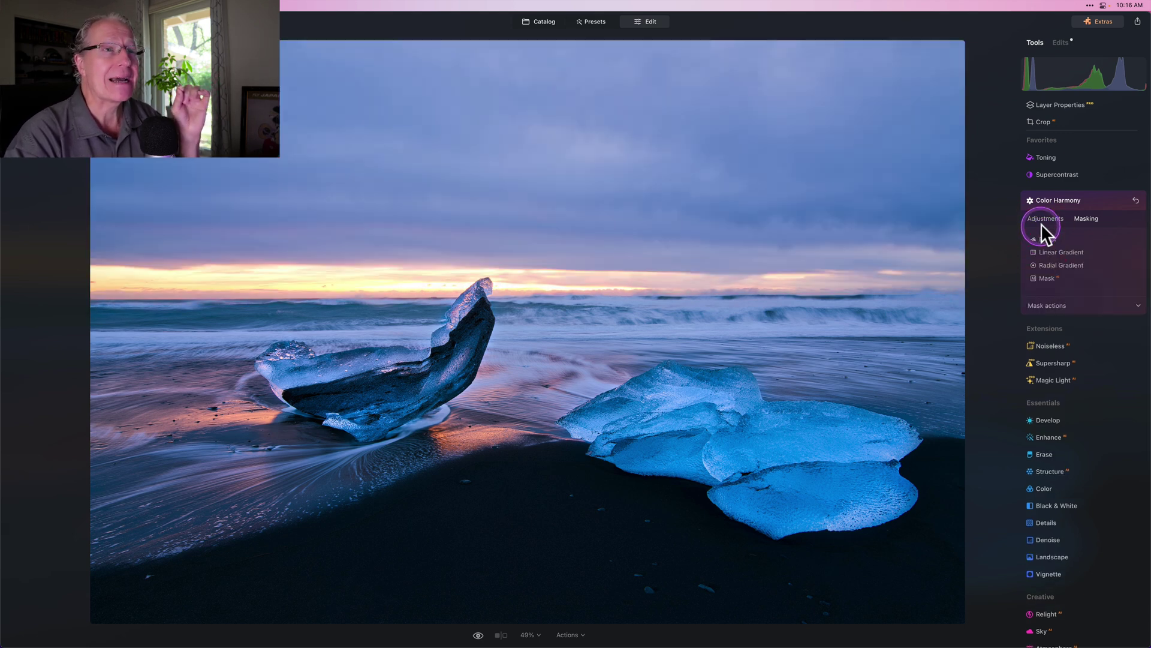
Set Color Harmony Brilliance to 6 and Warmth to 14, with Split Color Warmth at Warm 19 and Cool -9.
left_click(1046, 217)
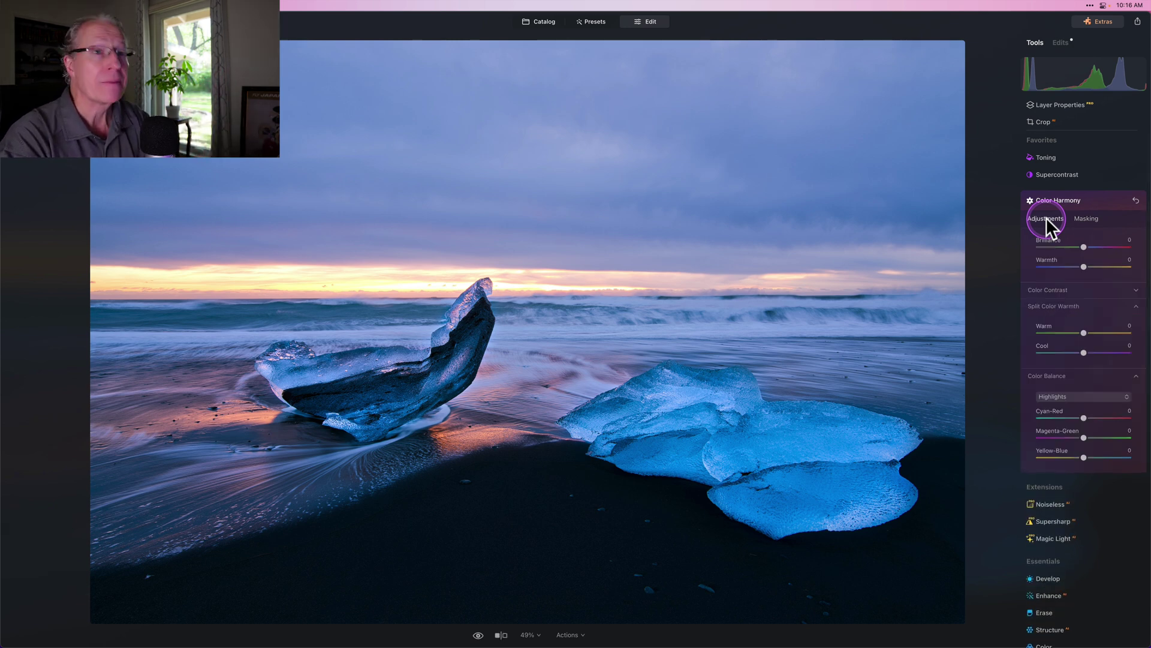
left_click(1085, 244)
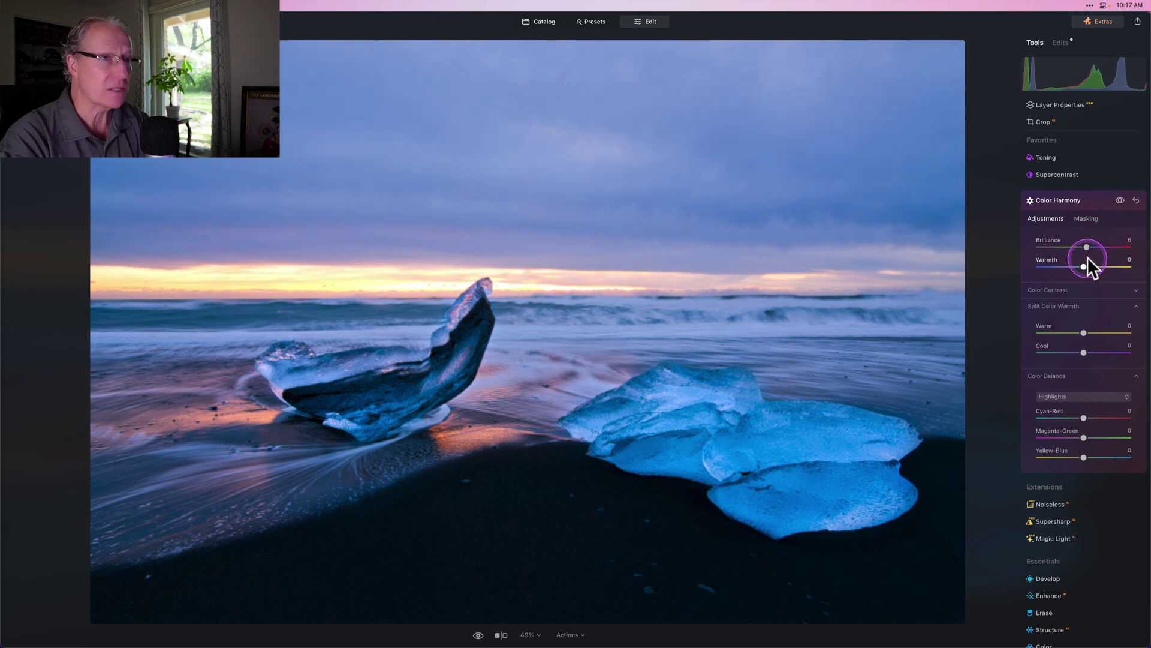
left_click_drag(1085, 269, 1089, 265)
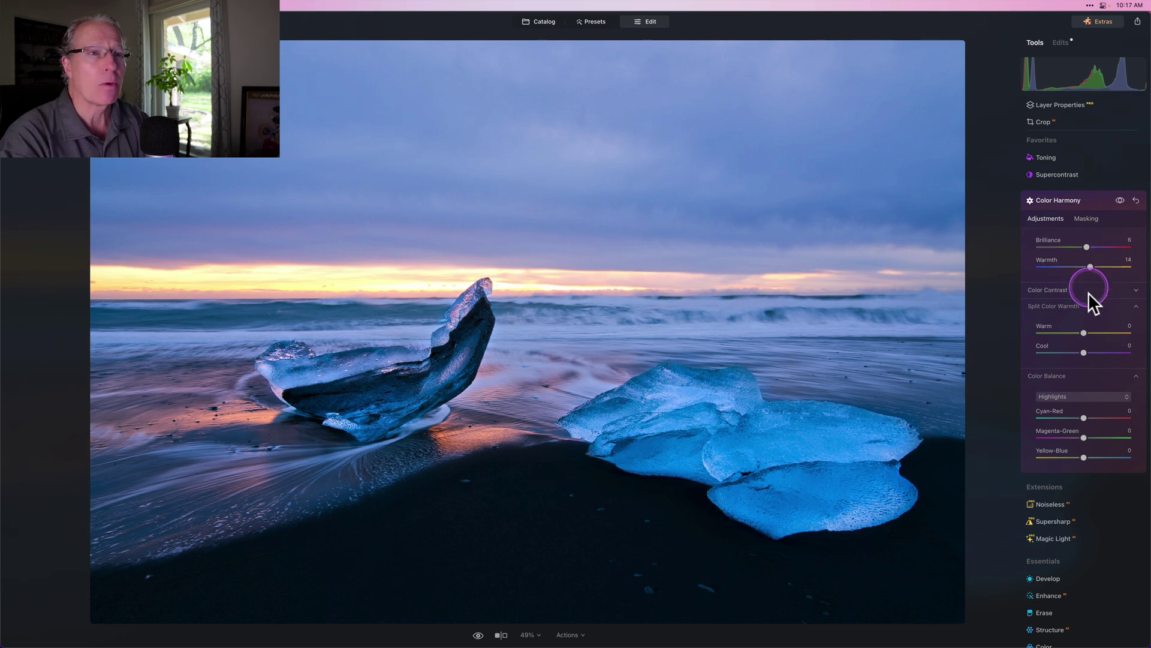
left_click(1099, 333)
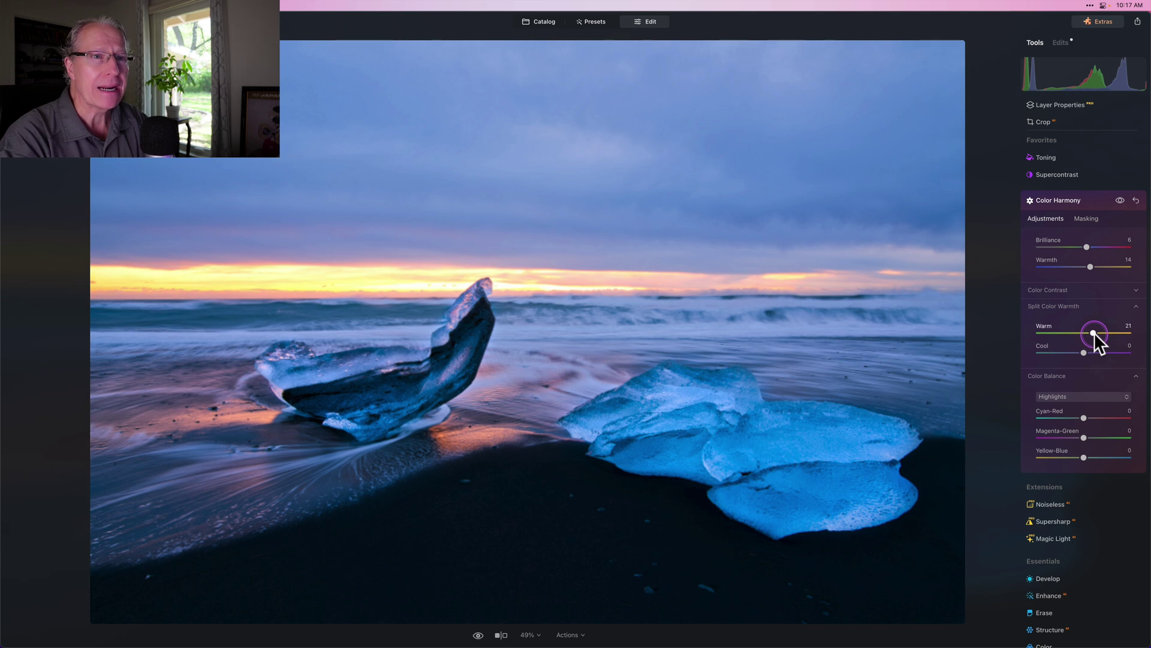
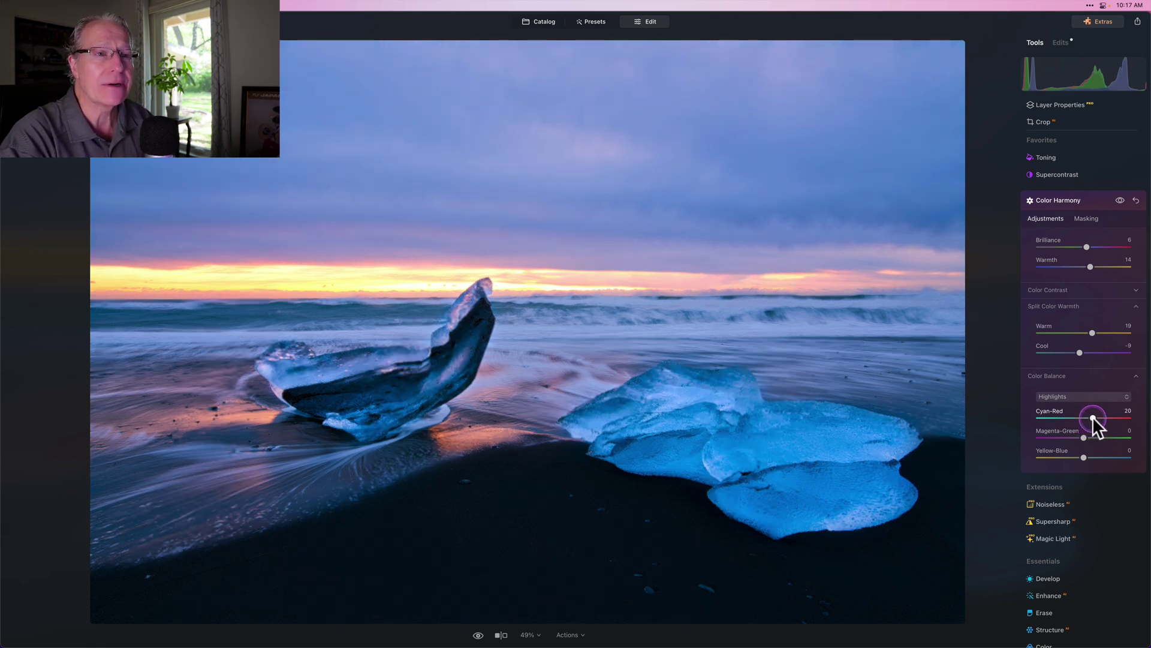
Set the Color Balance of the sky's highlights to Cyan-Red 19 and Magenta-Green -9.
left_click_drag(1092, 417, 1092, 421)
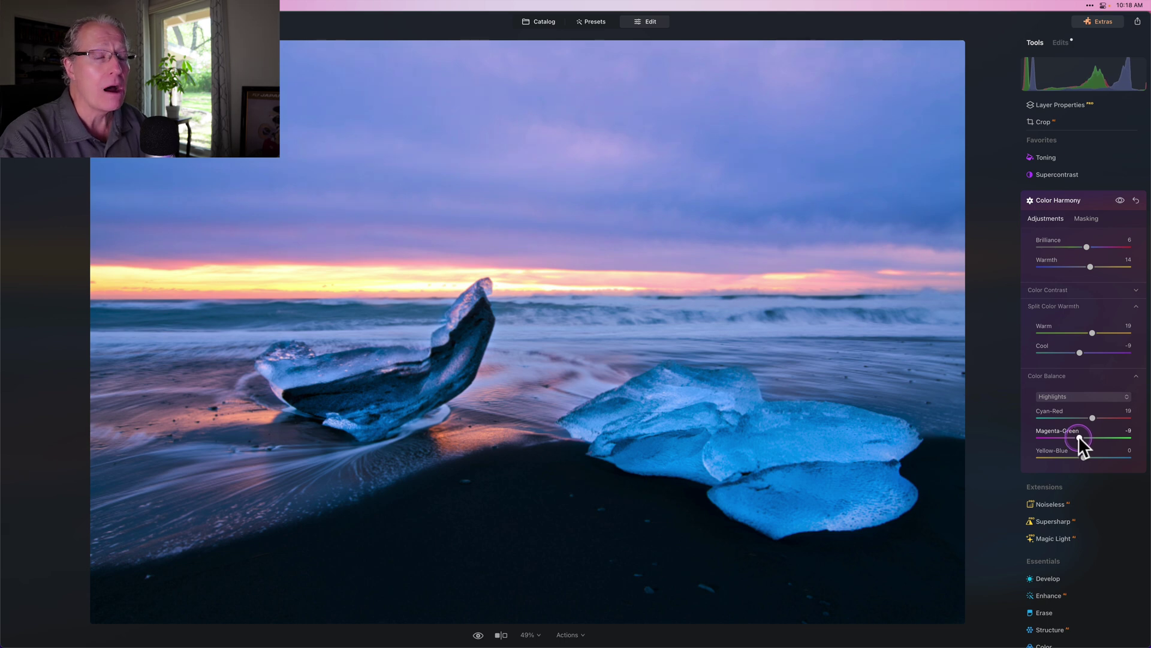
left_click_drag(1079, 436, 1078, 437)
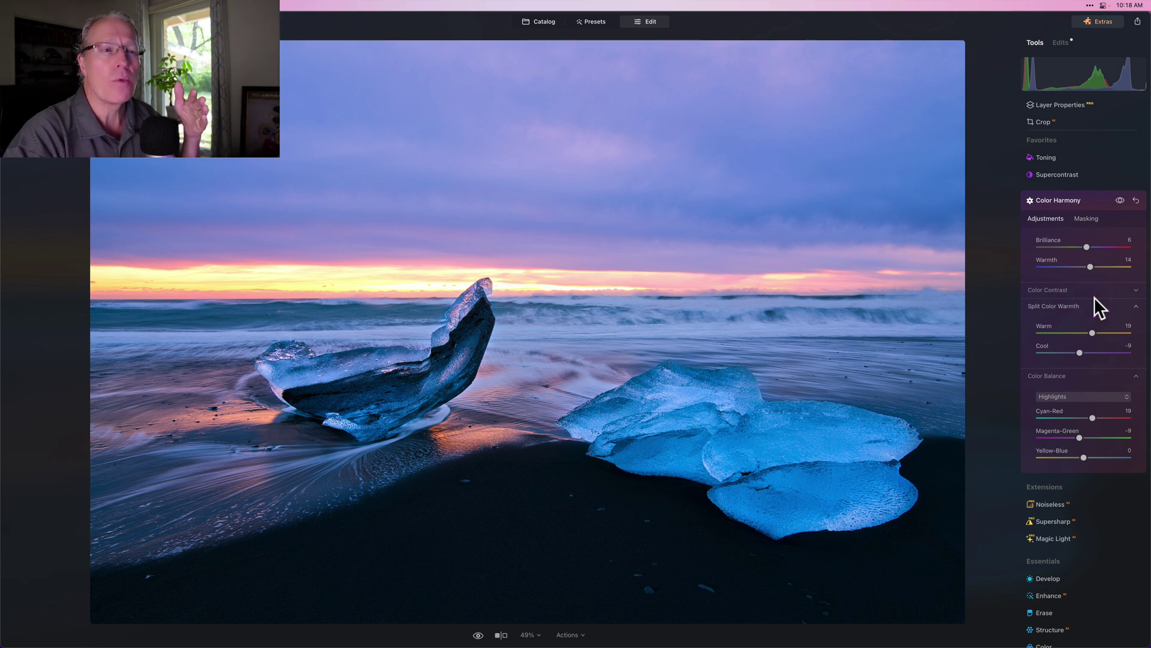
Compare the sky with the Color Harmony adjustment off and on, and close the tool.
left_click(1120, 201)
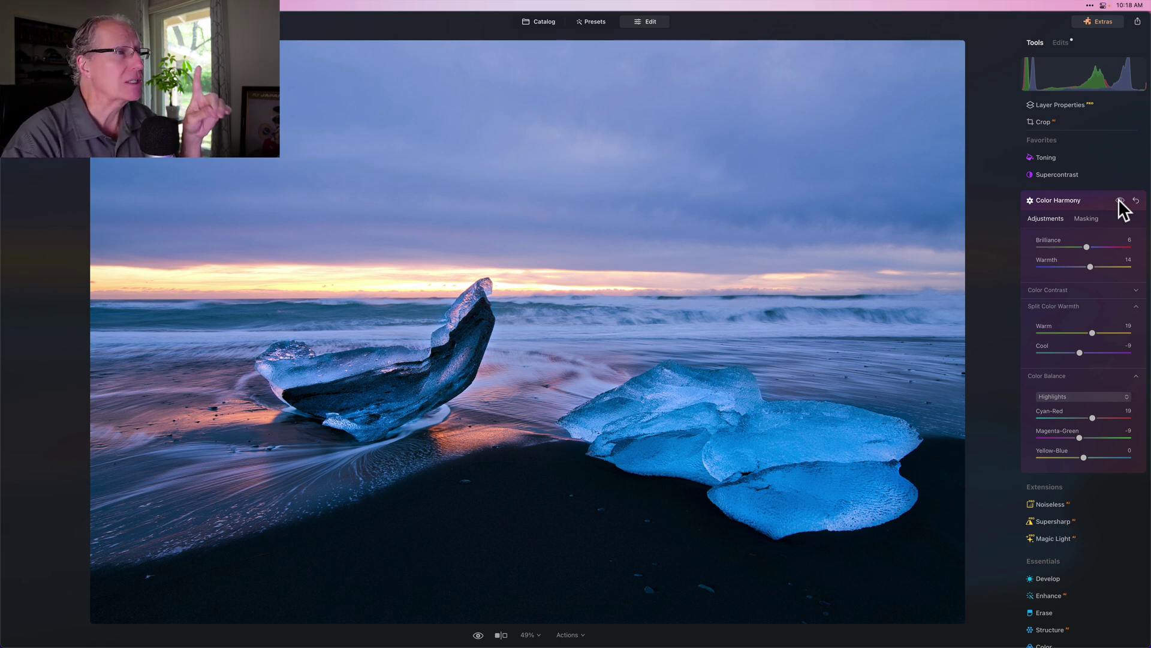
left_click(1120, 201)
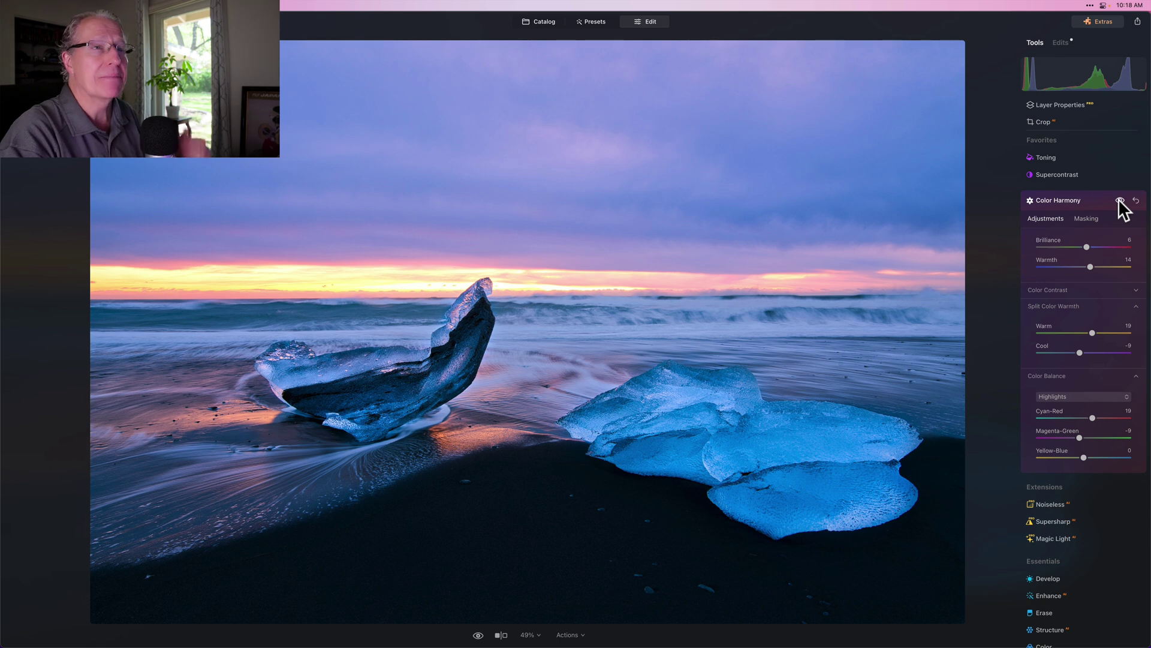
left_click(1090, 169)
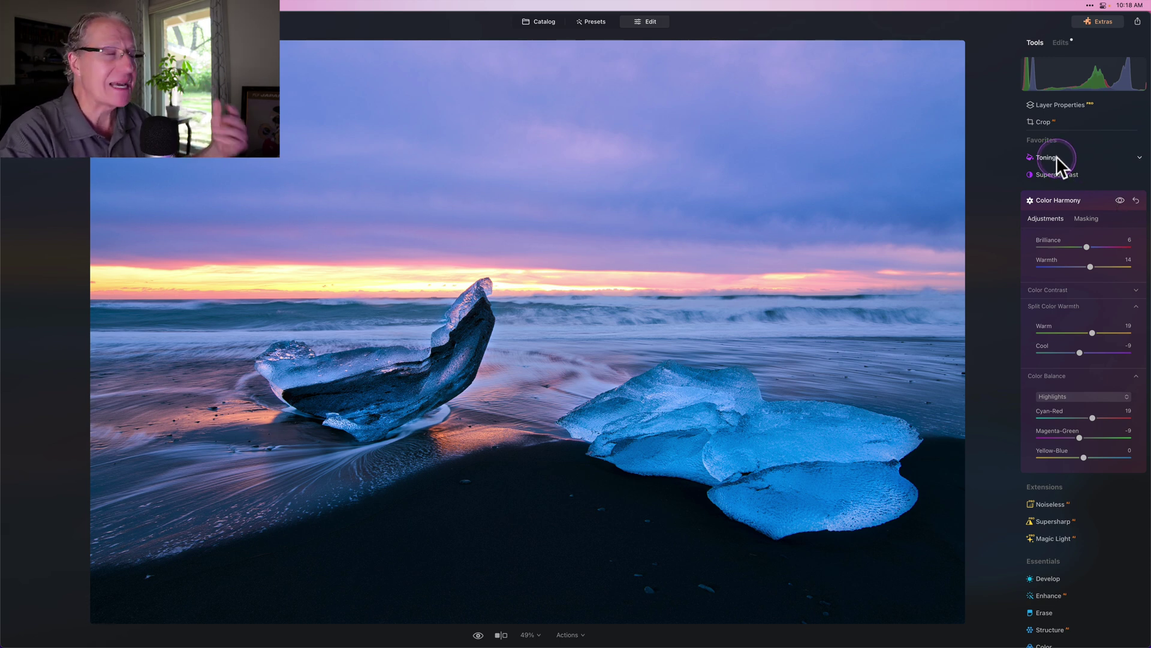
left_click(1119, 202)
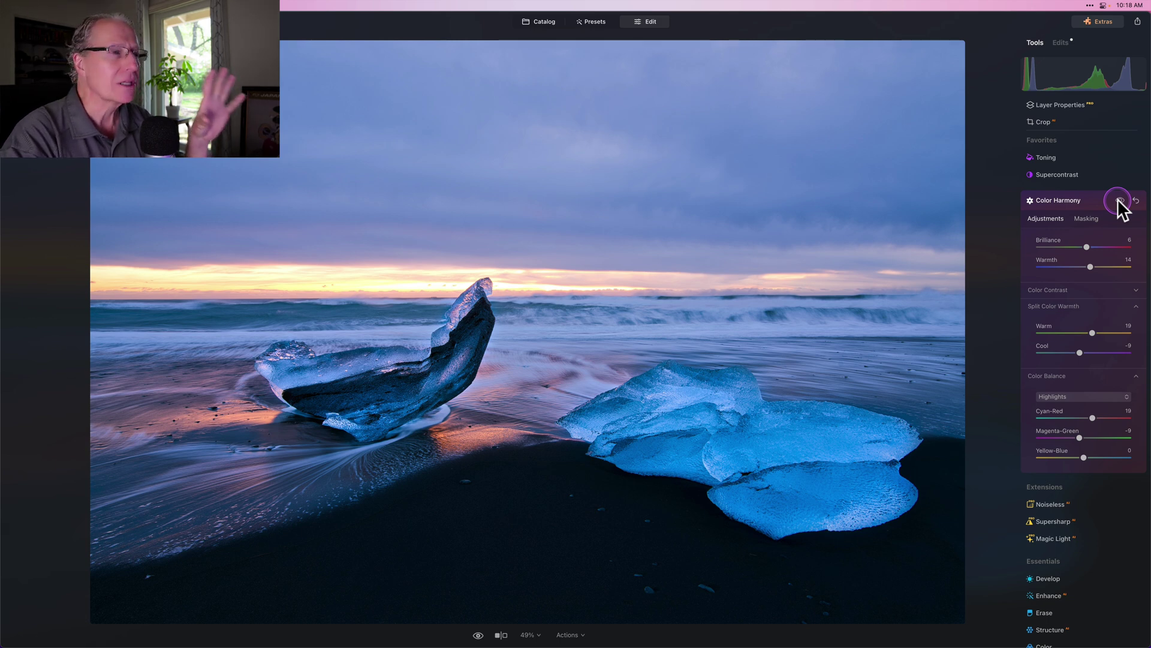
left_click(1120, 201)
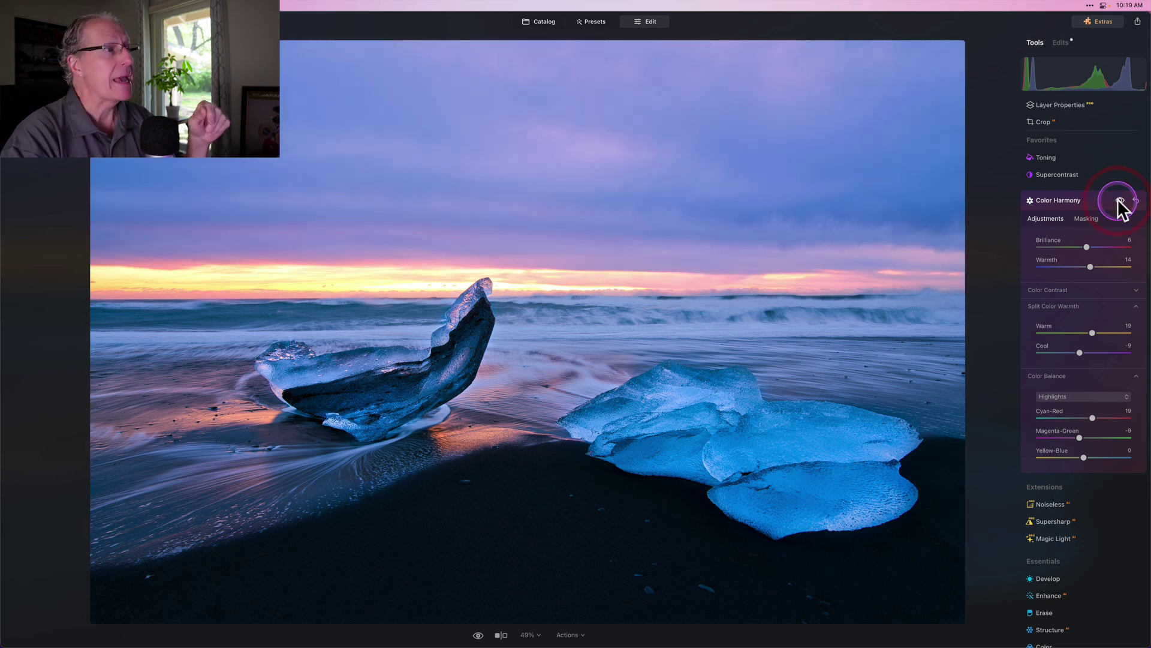
left_click(1064, 198)
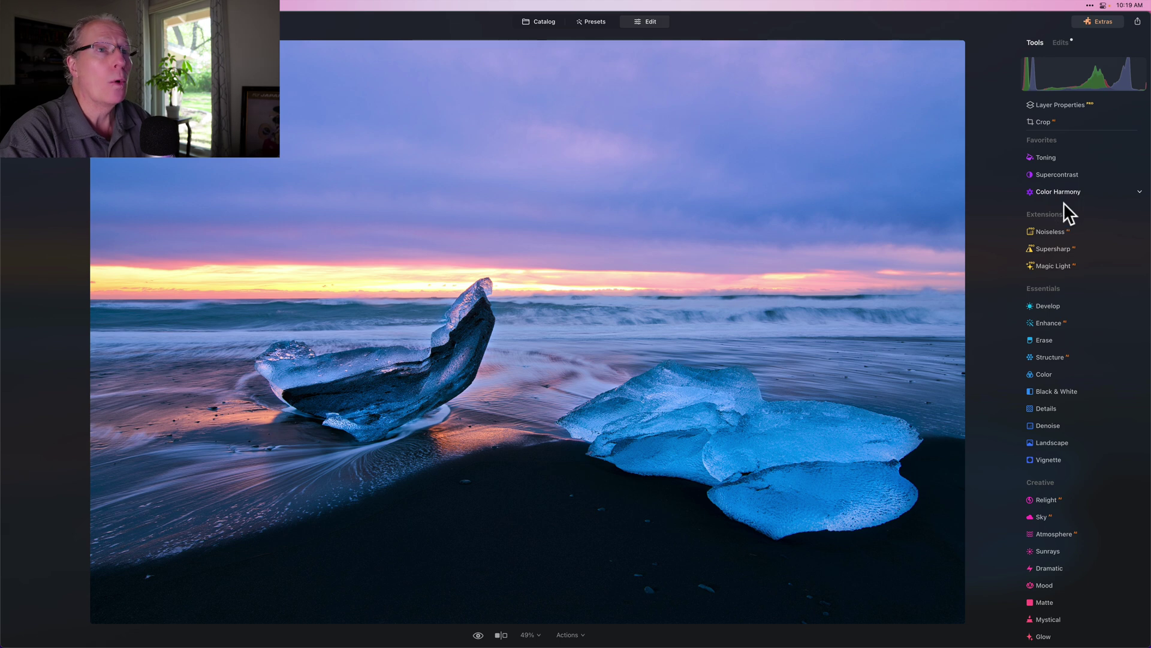
Start a new Enhance adjustment masked with a radial gradient centred on the upright dark ice chunk, inverted so it affects the inside.
left_click(1050, 322)
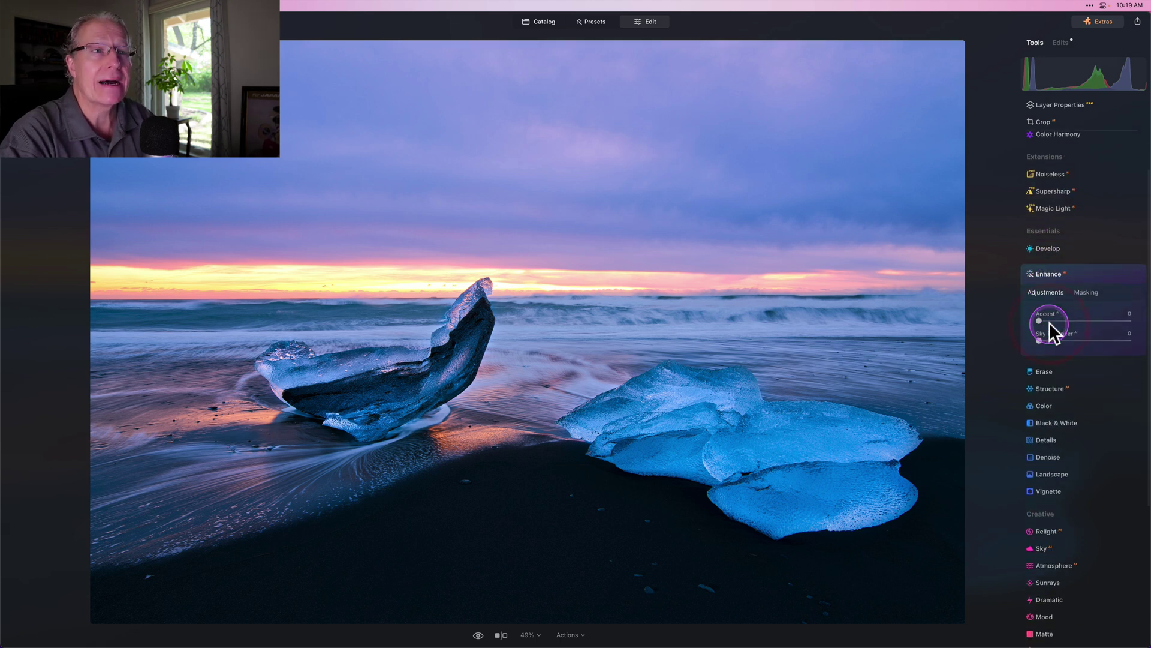
left_click(1088, 278)
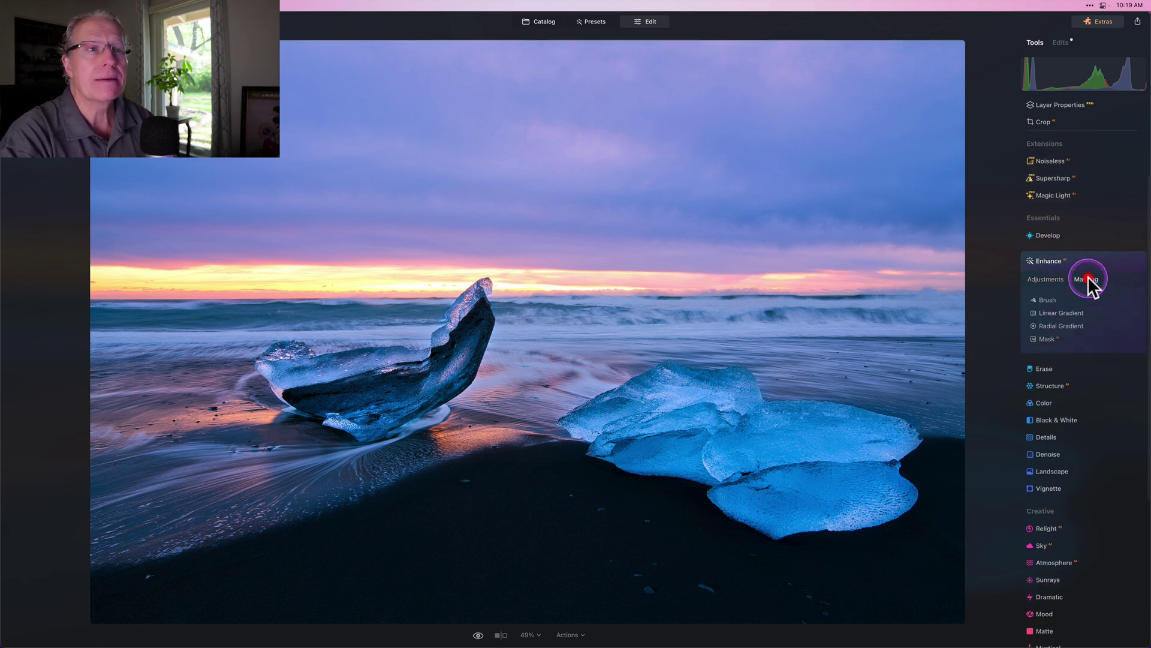
left_click(1059, 325)
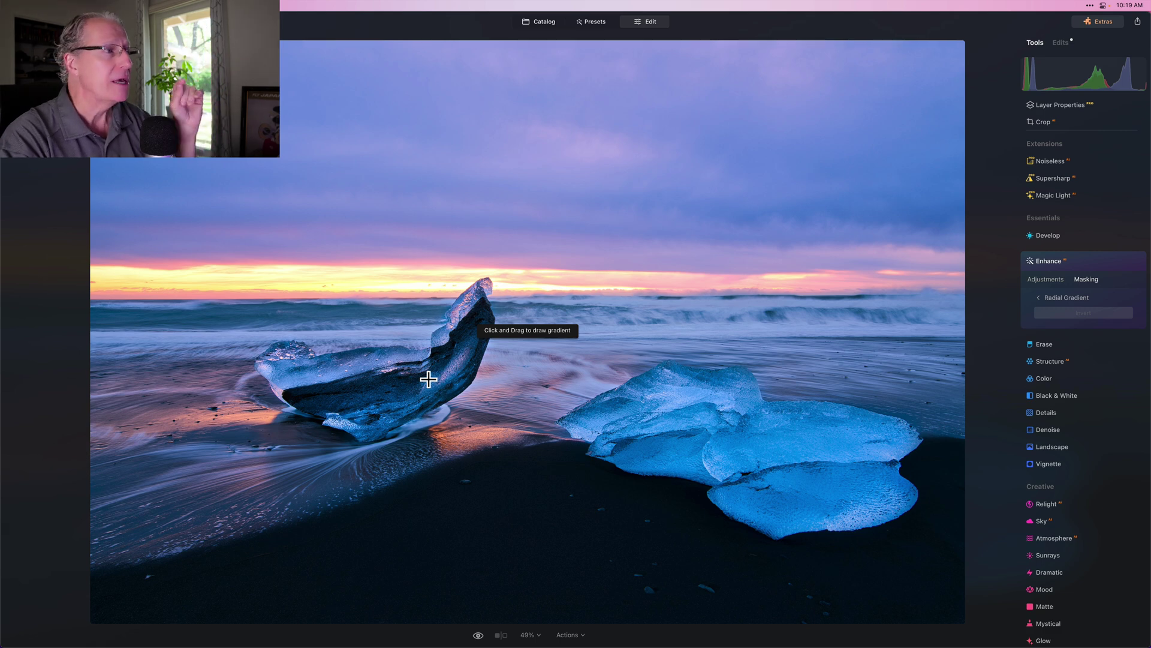
left_click(387, 376)
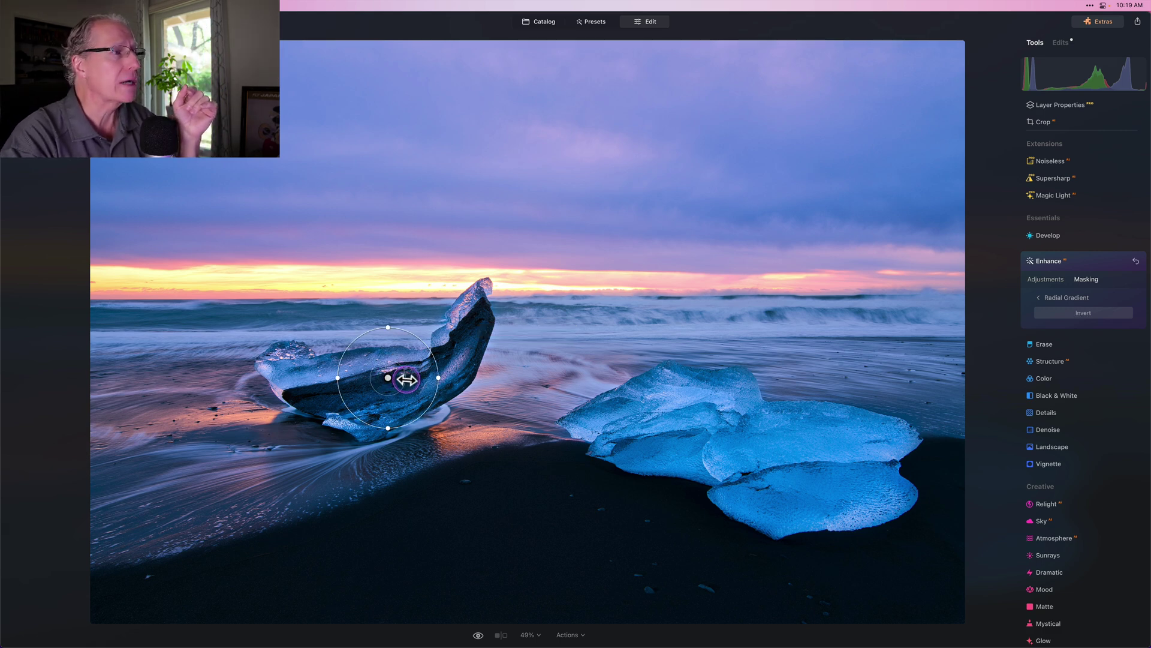
left_click_drag(406, 379, 430, 378)
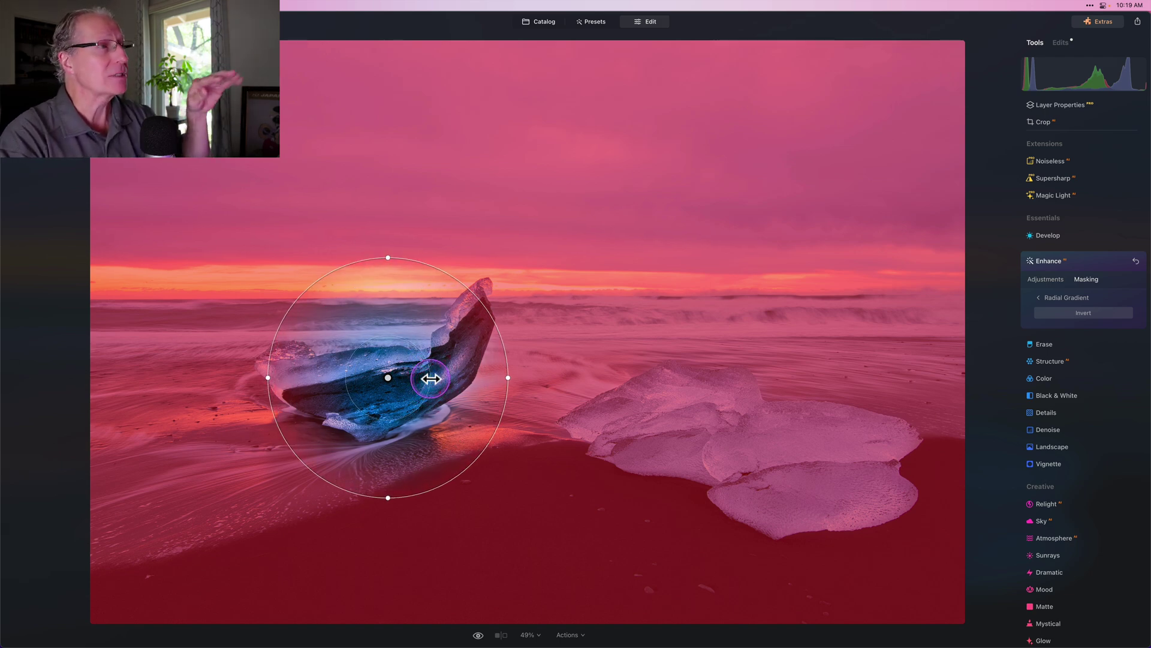
left_click(1082, 310)
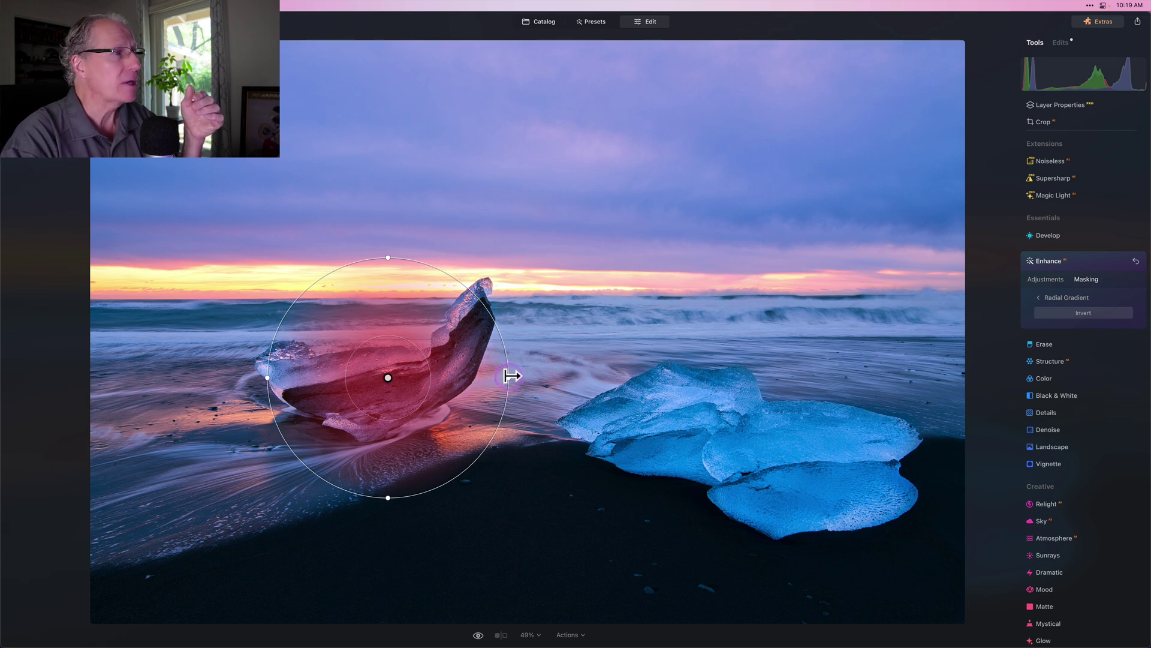
Widen, tilt, resize and reposition the radial gradient into a slanted ellipse that closely surrounds the upright ice chunk.
left_click_drag(511, 375, 596, 367)
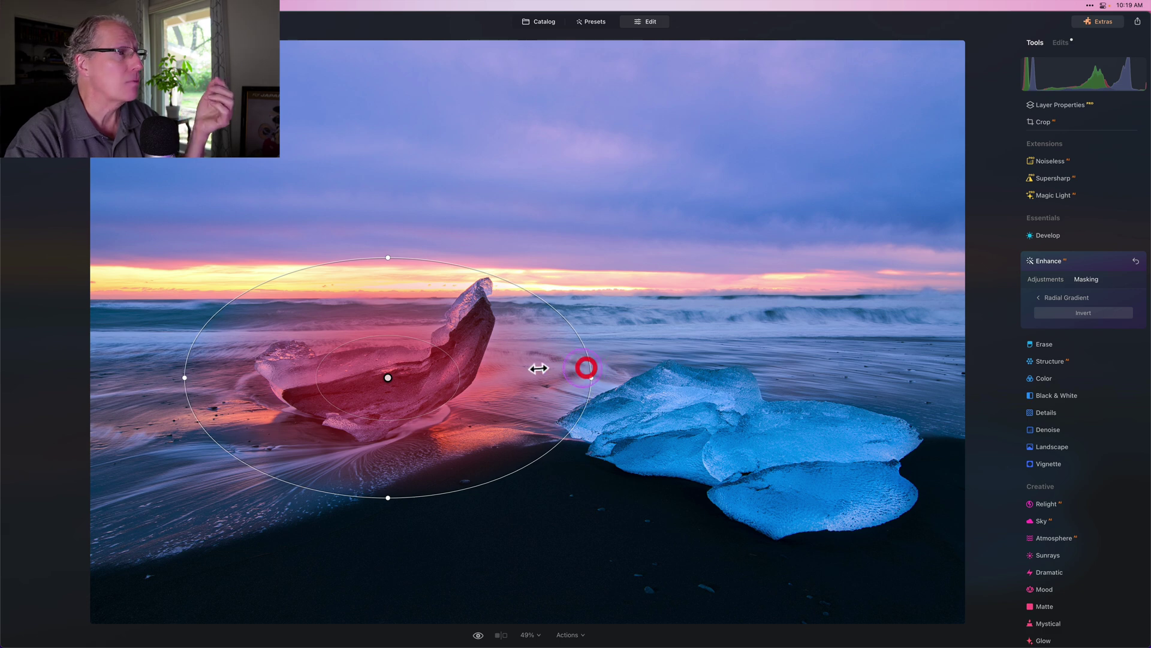
left_click_drag(582, 316, 514, 342)
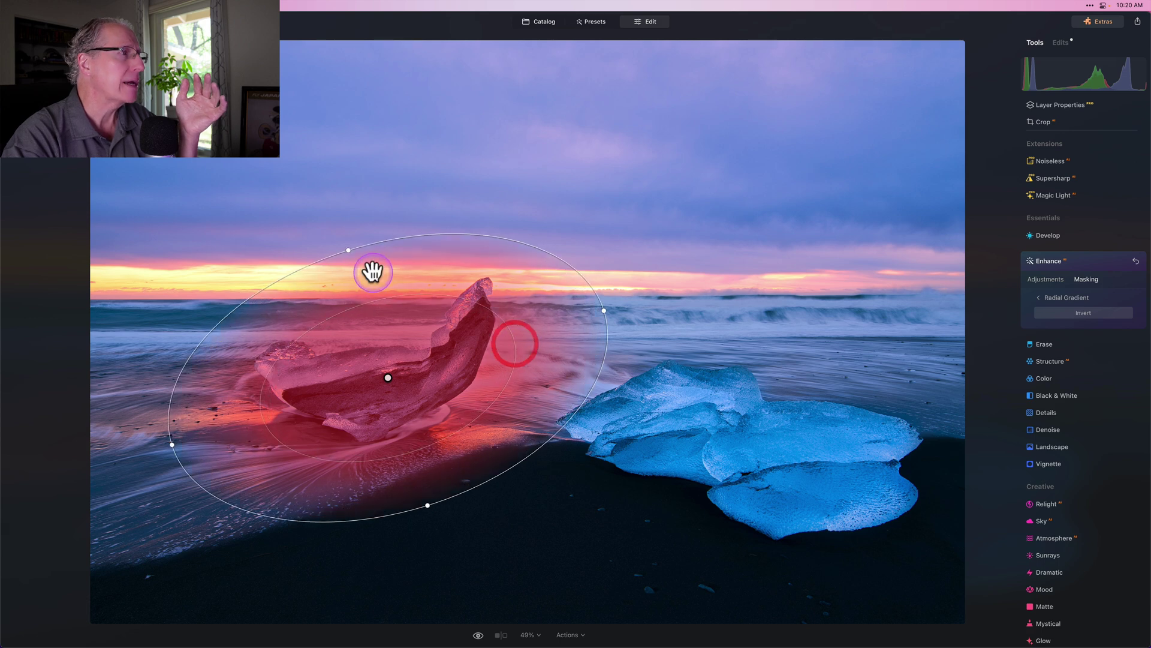
left_click_drag(349, 249, 356, 266)
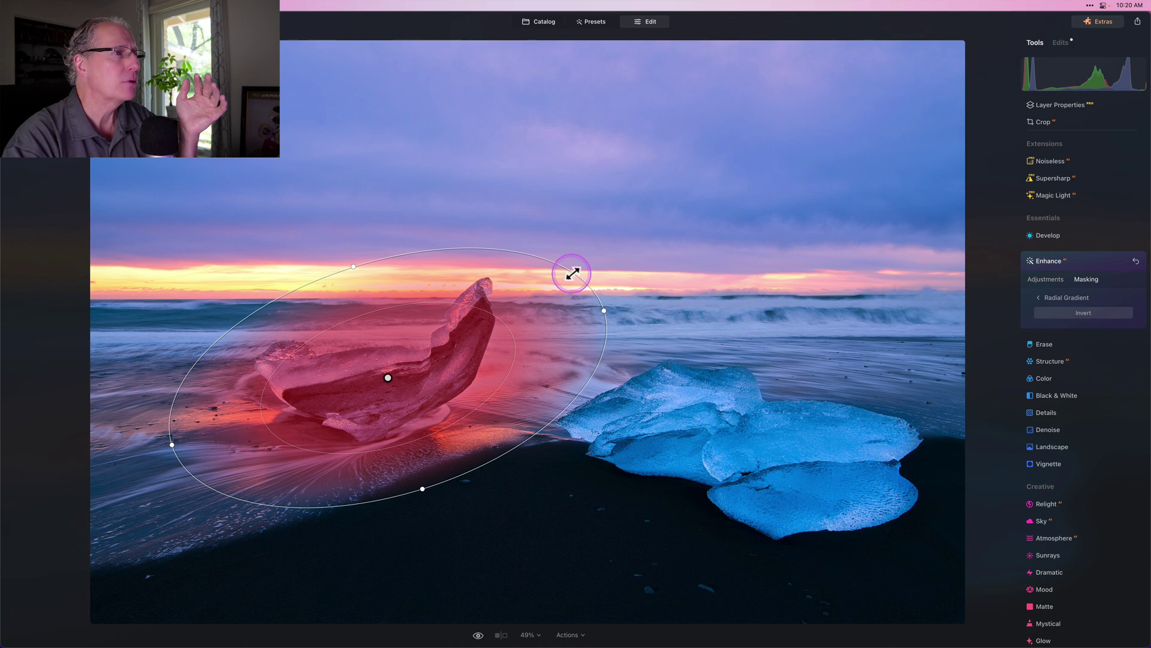
left_click_drag(570, 268, 543, 286)
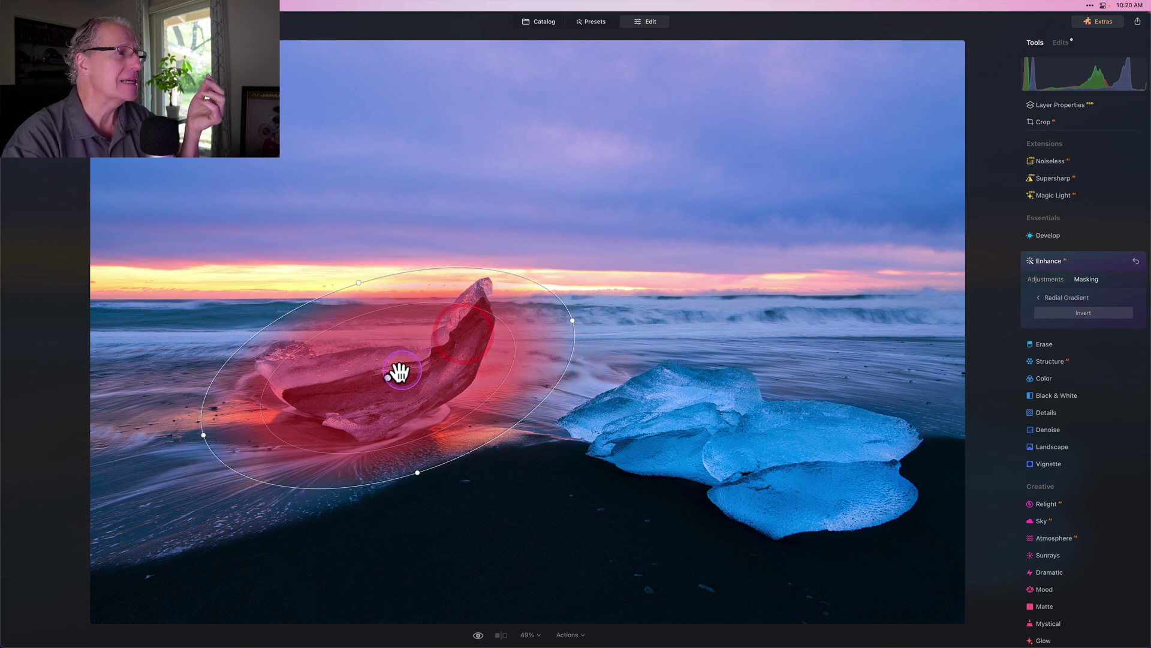
left_click_drag(388, 380, 390, 378)
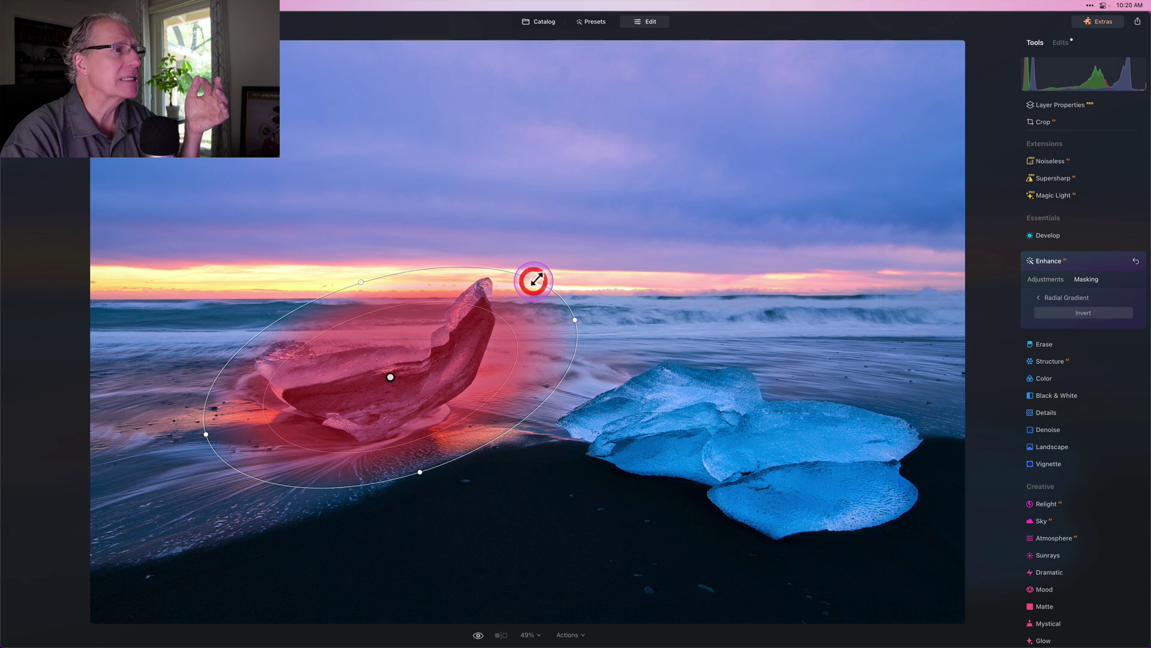
left_click_drag(538, 281, 533, 285)
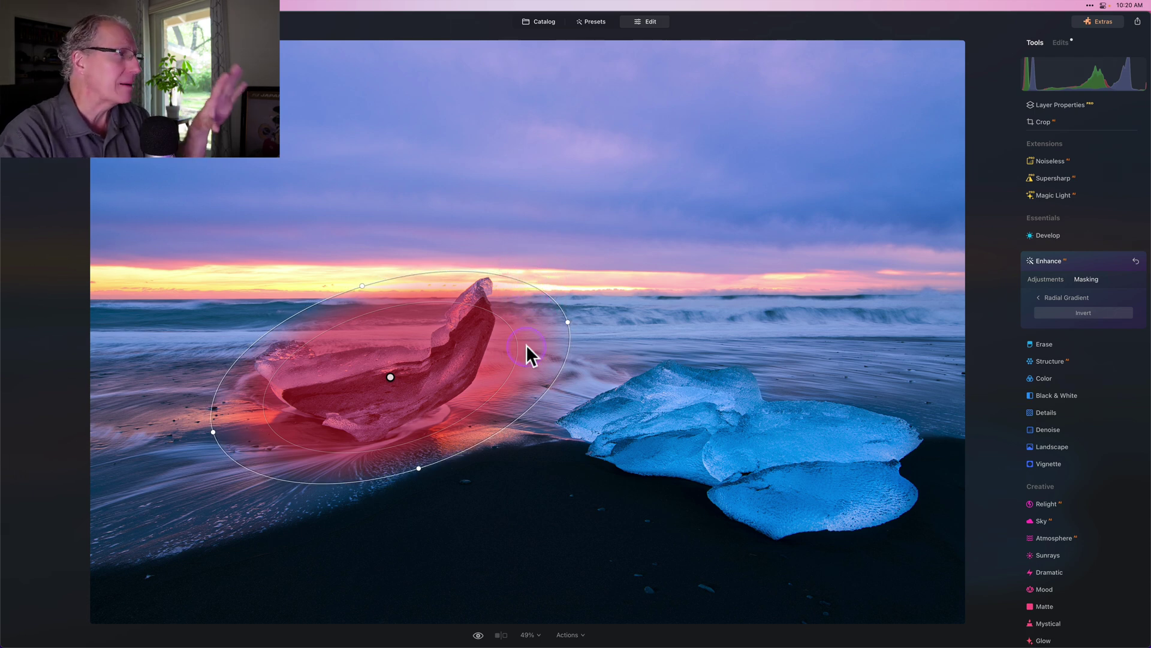
left_click(390, 381)
left_click_drag(388, 386, 385, 373)
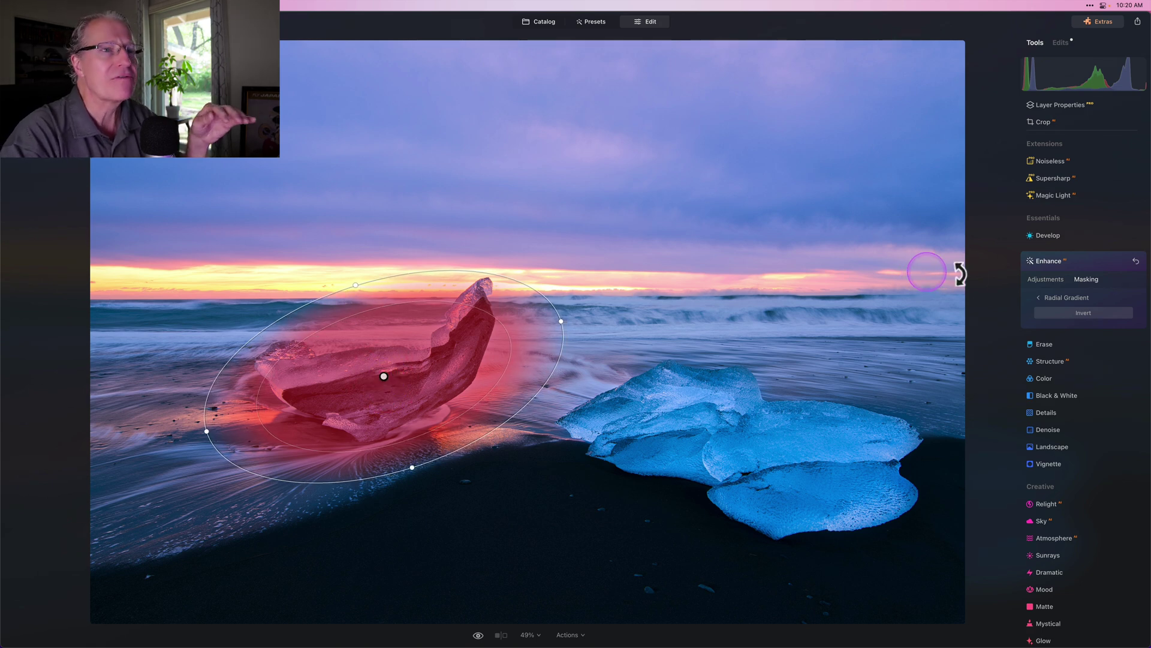
Set the Enhance Accent to 60 for the masked ice chunk.
left_click(1044, 279)
left_click_drag(1069, 304, 1084, 306)
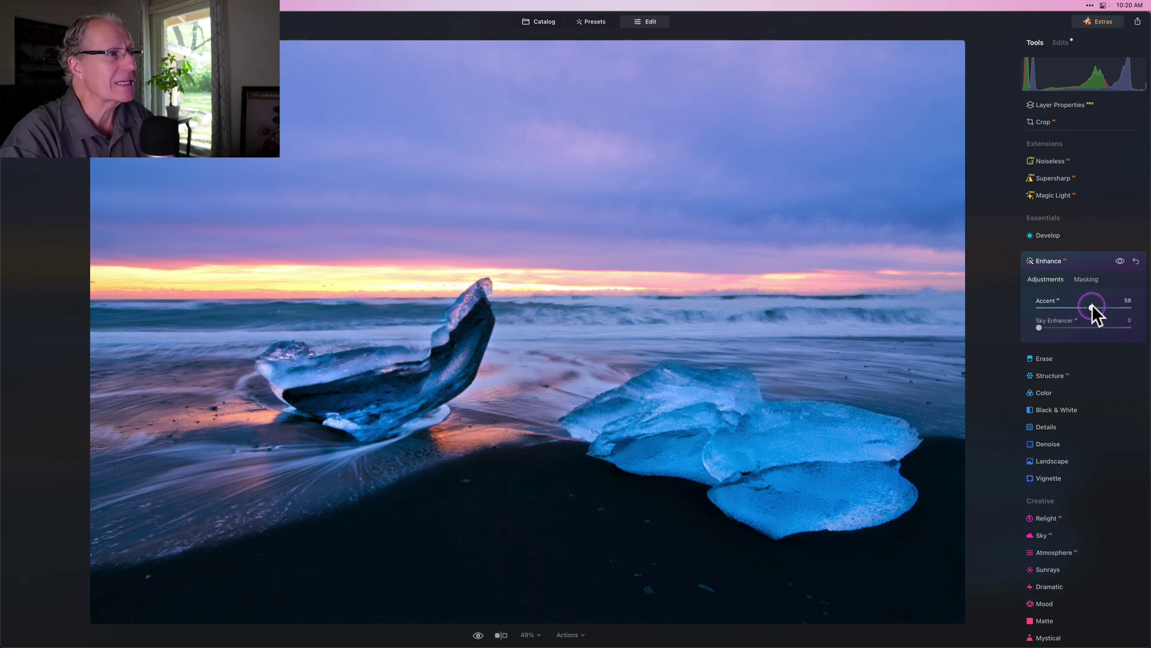
left_click_drag(1093, 304, 1092, 305)
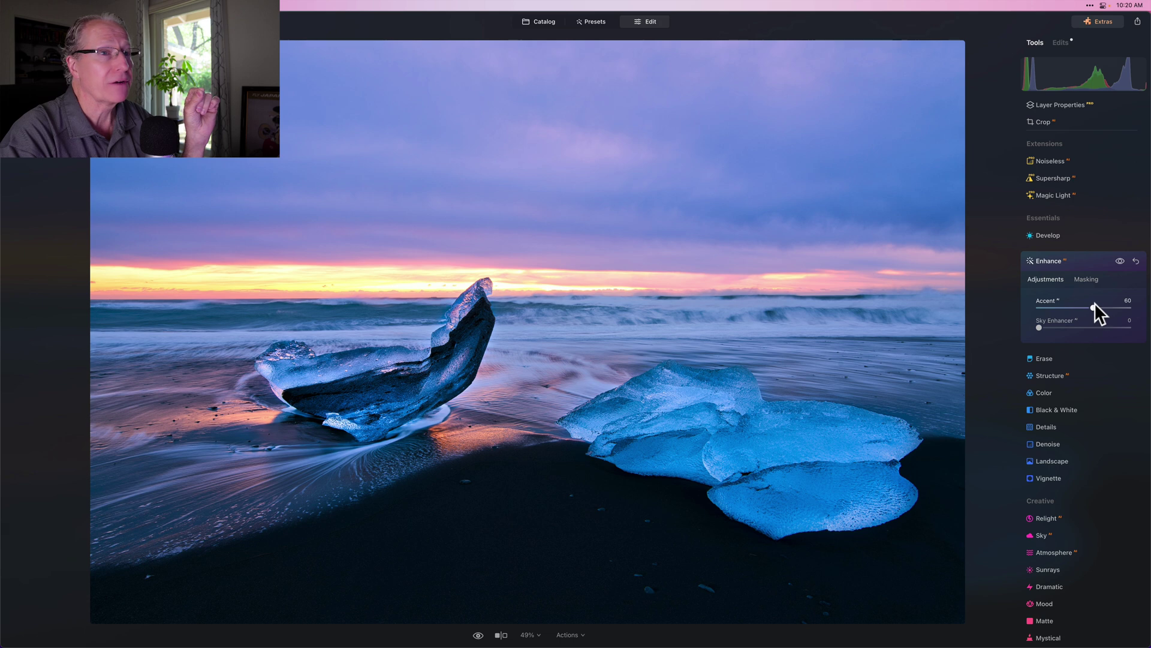
Compare the upright ice chunk with the Enhance adjustment off and on.
left_click(1120, 261)
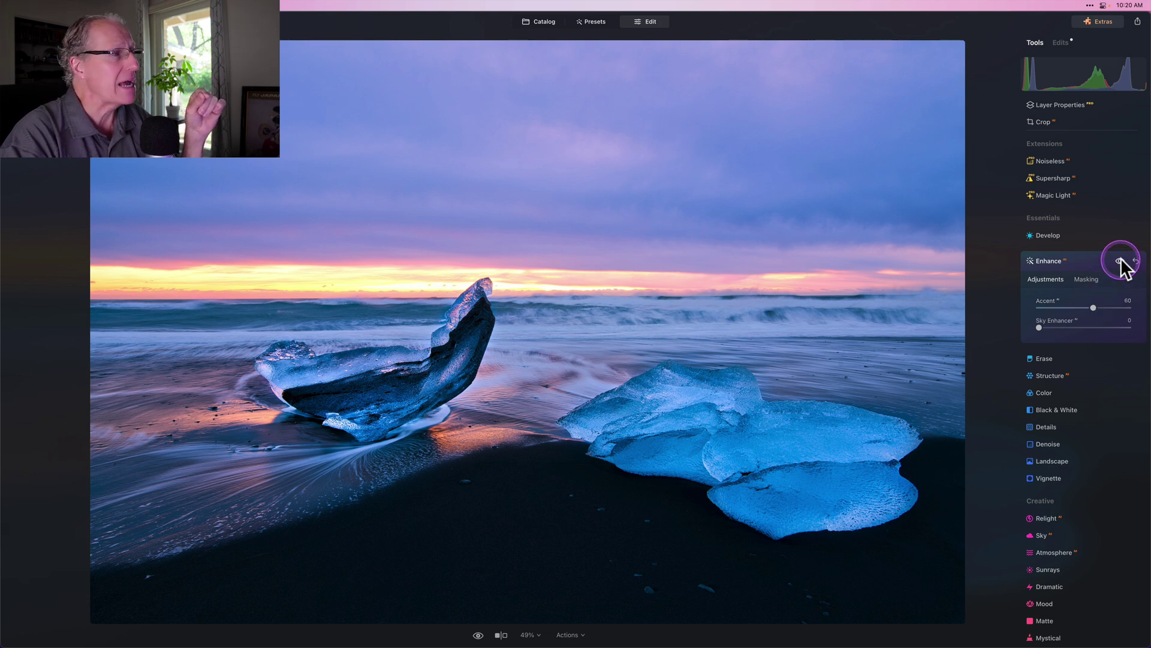
left_click(1121, 262)
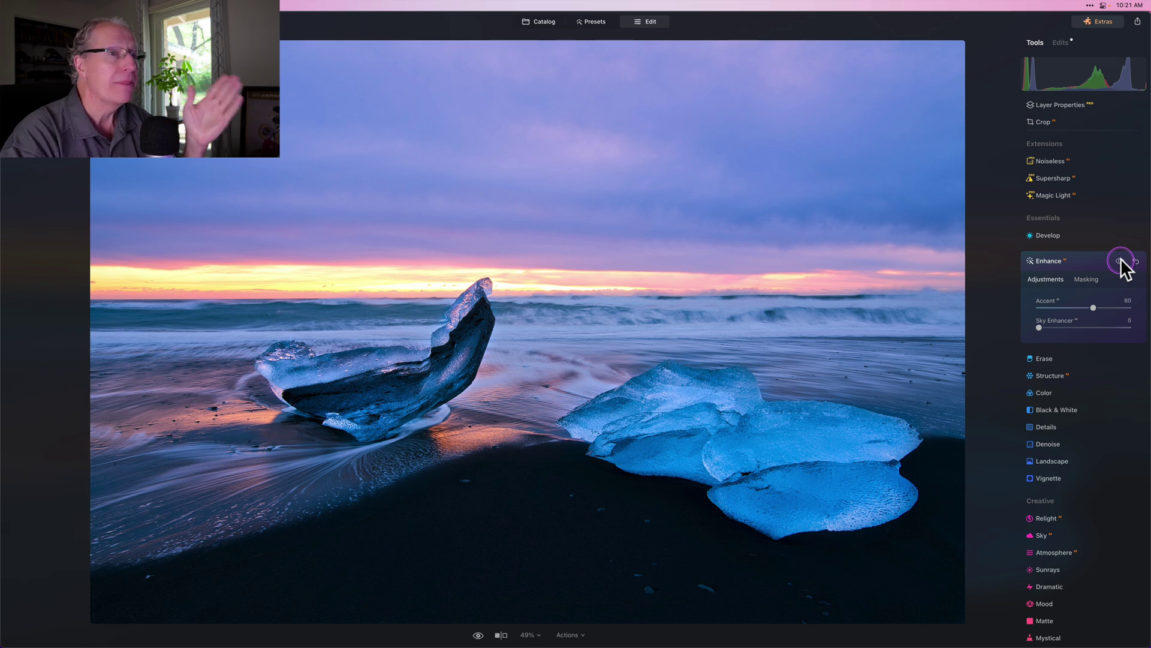
left_click(1120, 261)
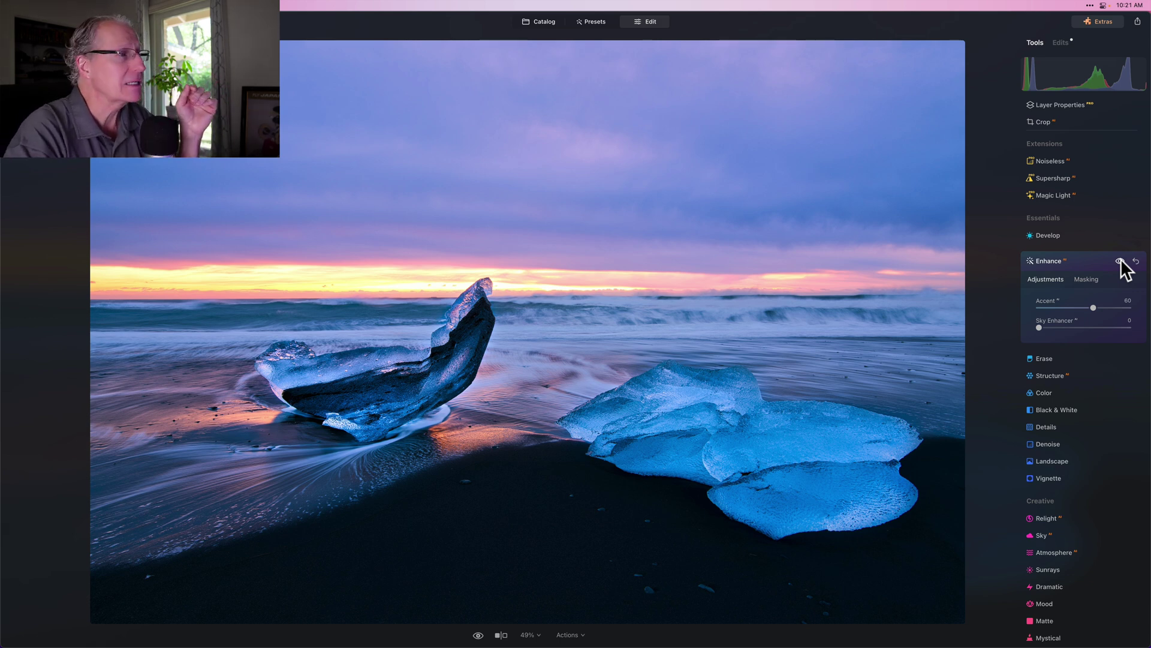
left_click(1120, 261)
left_click(1120, 261)
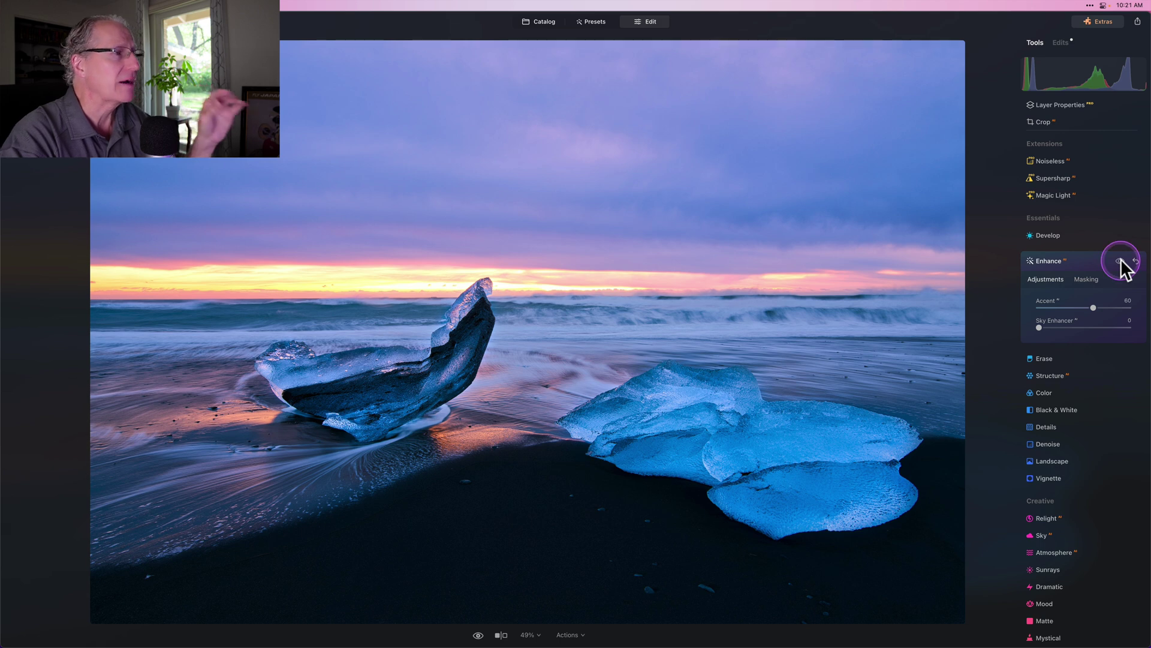
left_click(1120, 261)
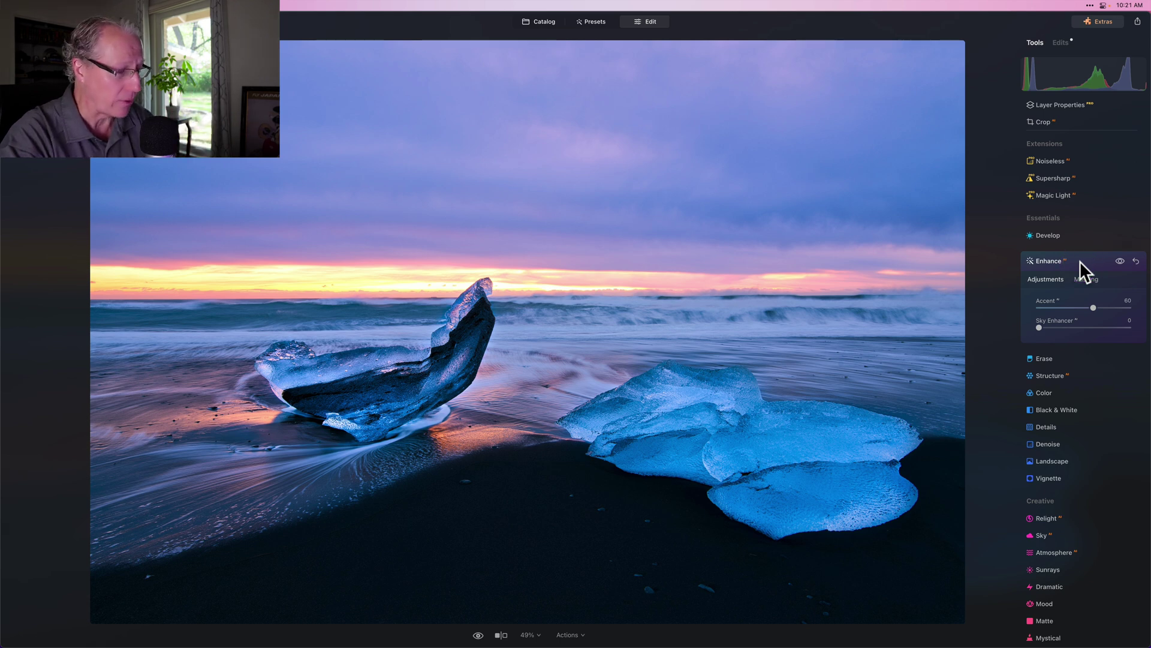
Add a global Develop adjustment with Exposure 0.16, Smart Contrast 8 and Highlights -7.
left_click(1056, 235)
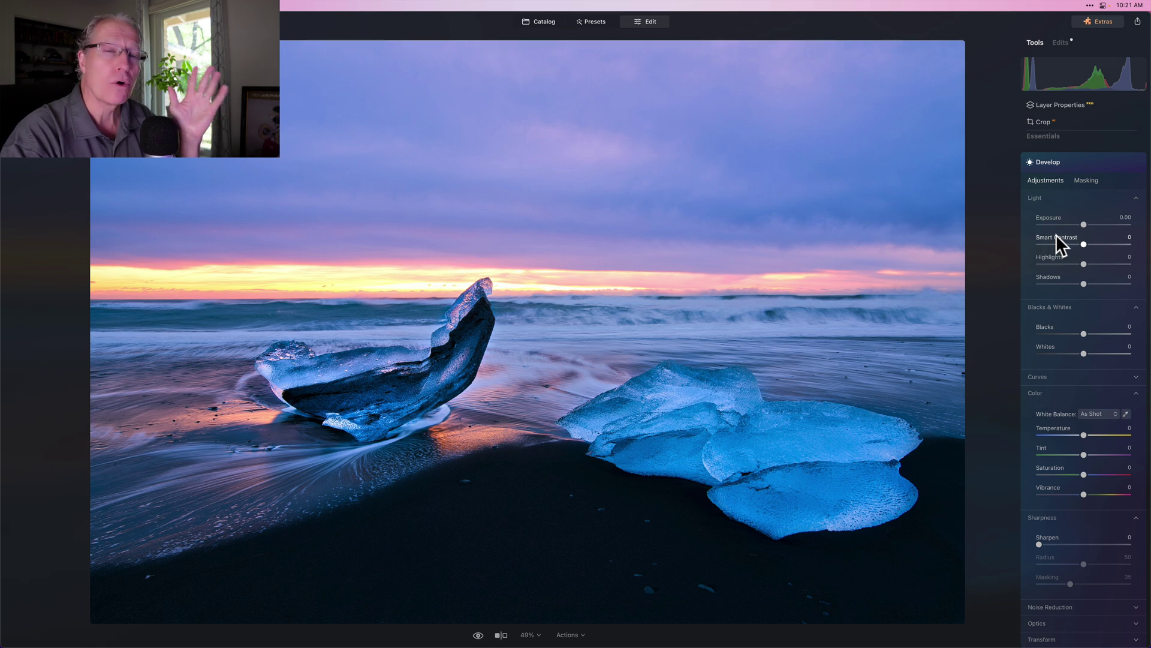
left_click(1084, 244)
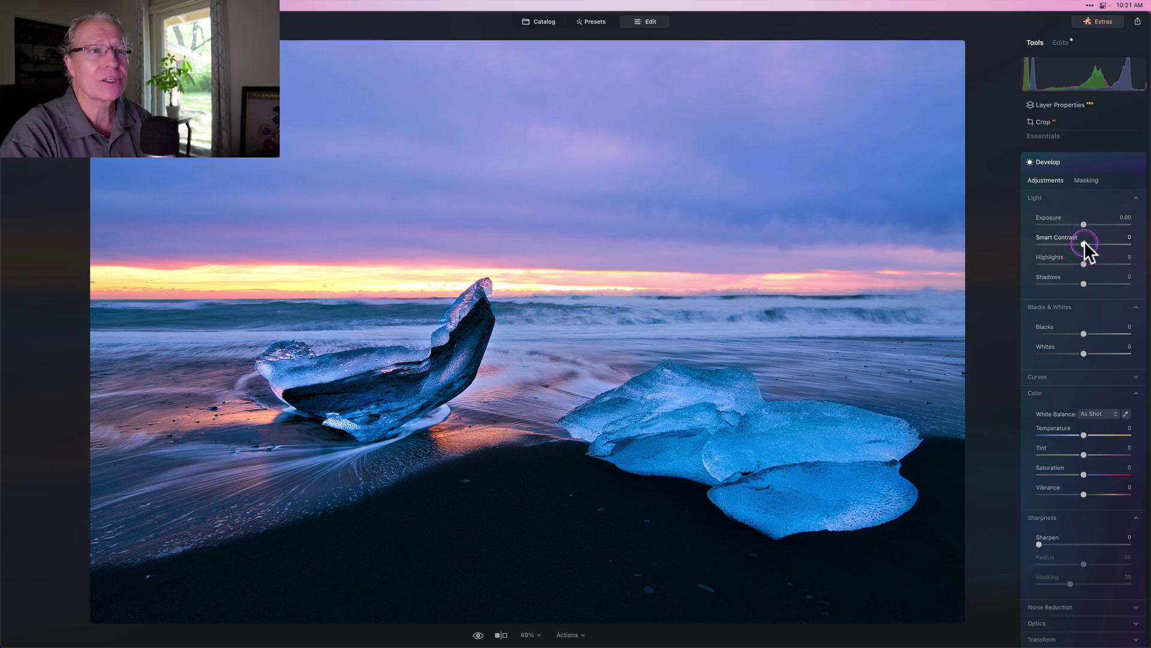
left_click_drag(1084, 241, 1078, 261)
left_click(1084, 263)
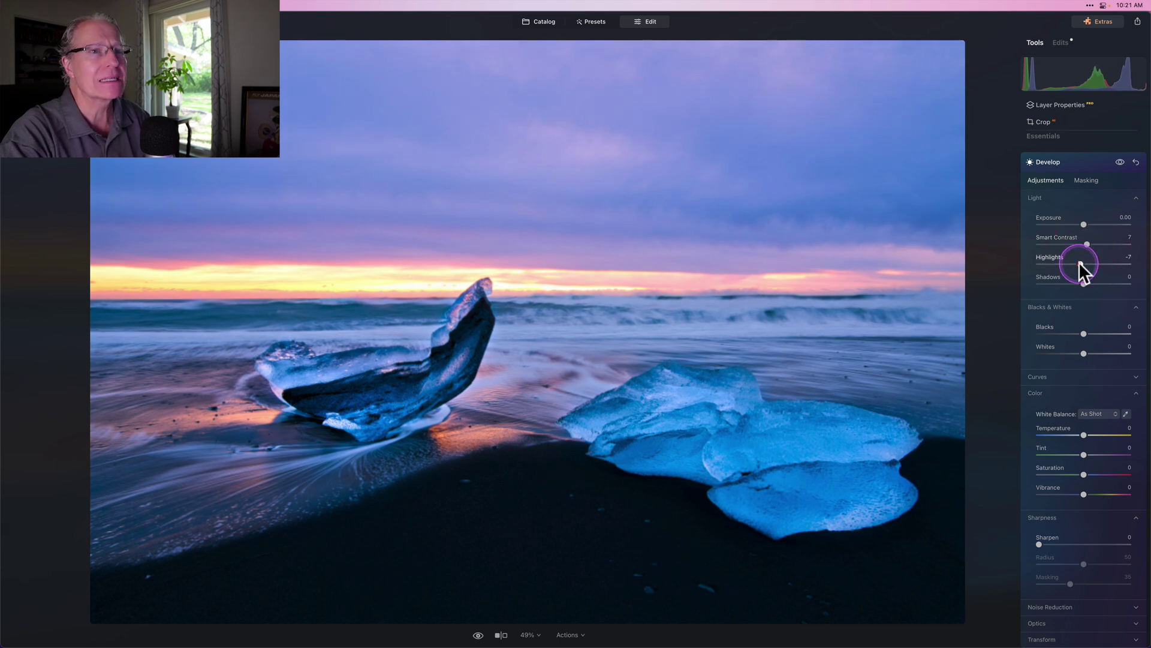
left_click(1083, 224)
left_click_drag(1083, 220, 1087, 244)
left_click(1085, 224)
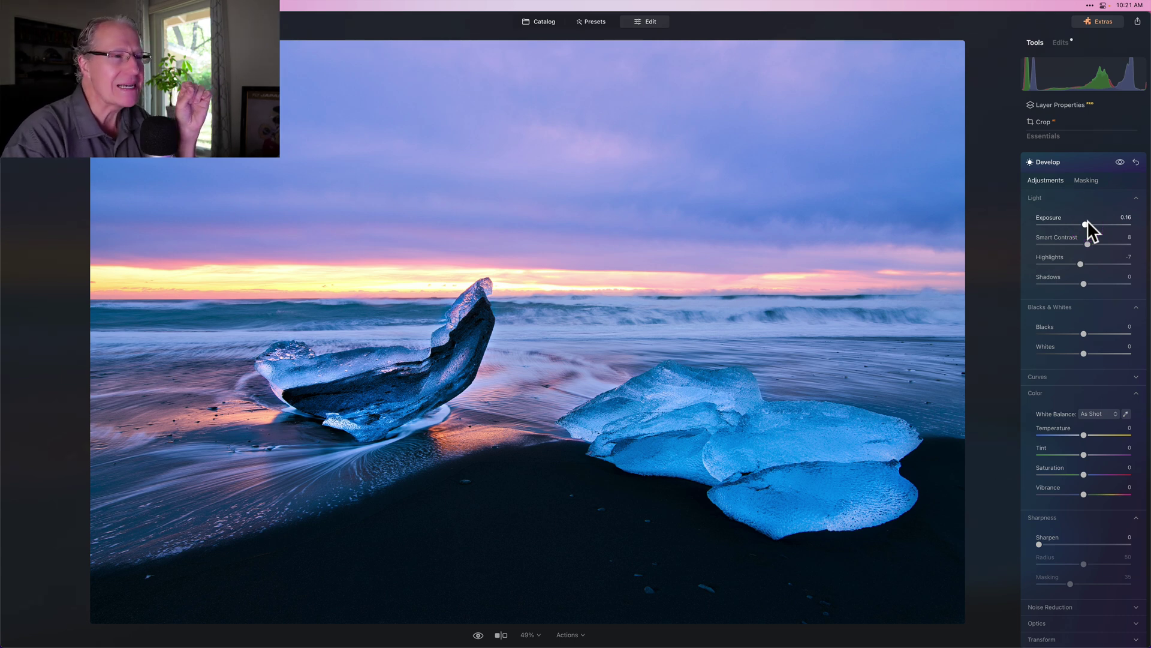
Compare the photo with the Develop adjustment off and on, and close the tool.
left_click(1120, 162)
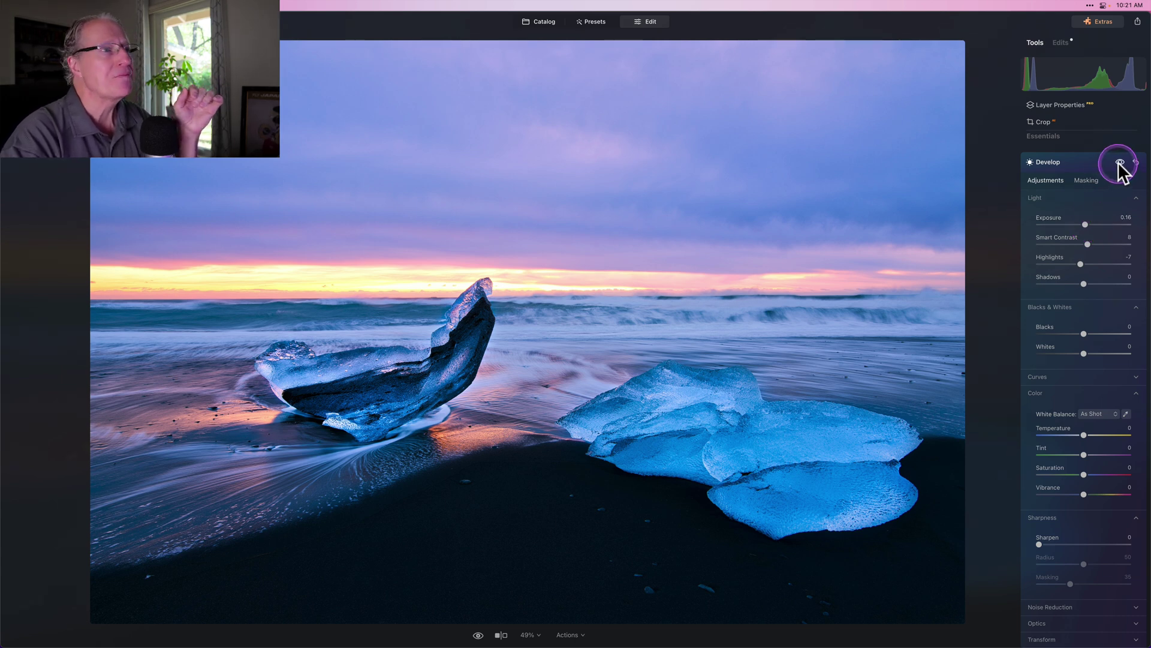
left_click(1120, 162)
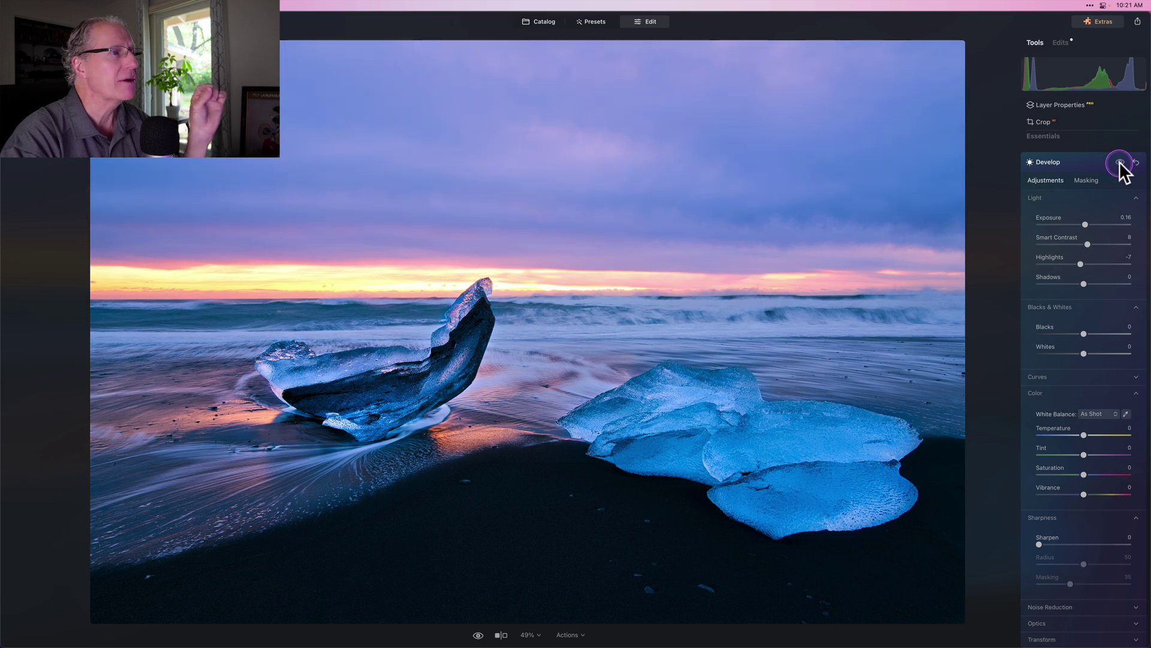
left_click(1120, 162)
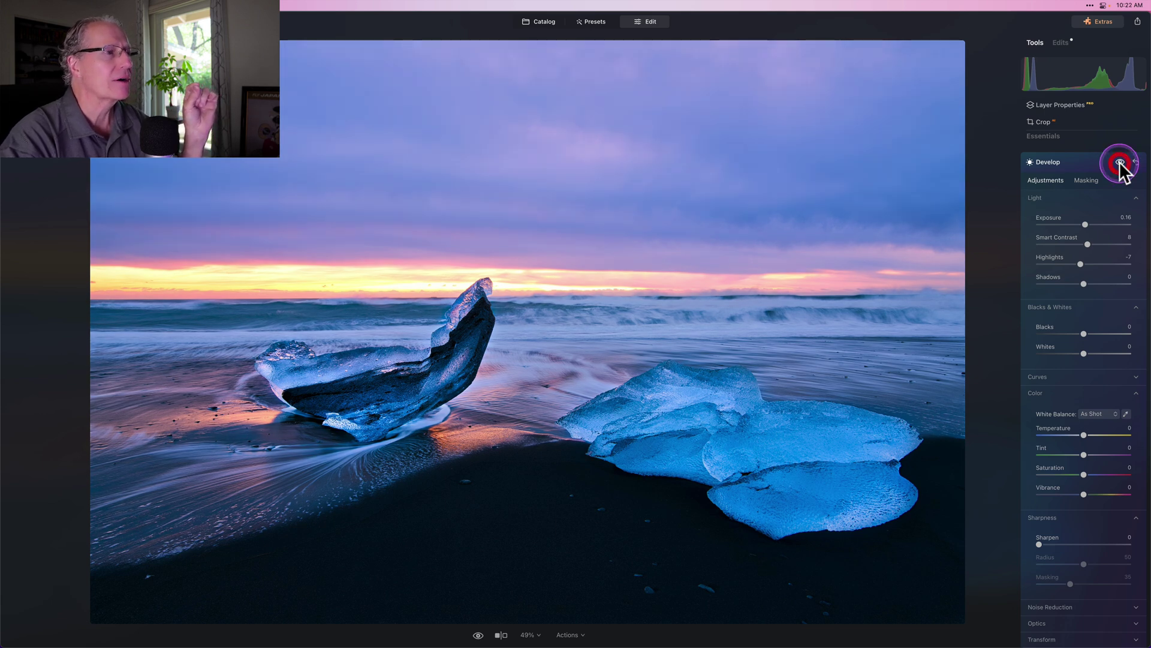
left_click(1075, 169)
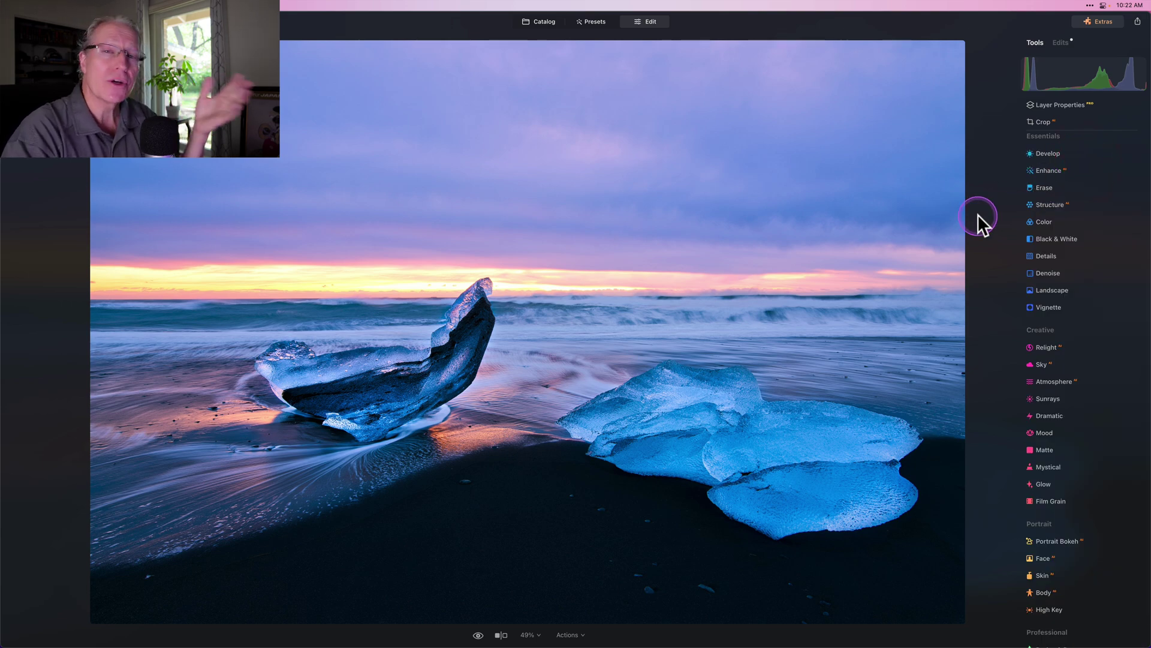
Compare the finished edit with the original photo, in full and in a split before/after view with the divider moved across the ice.
key("backslash")
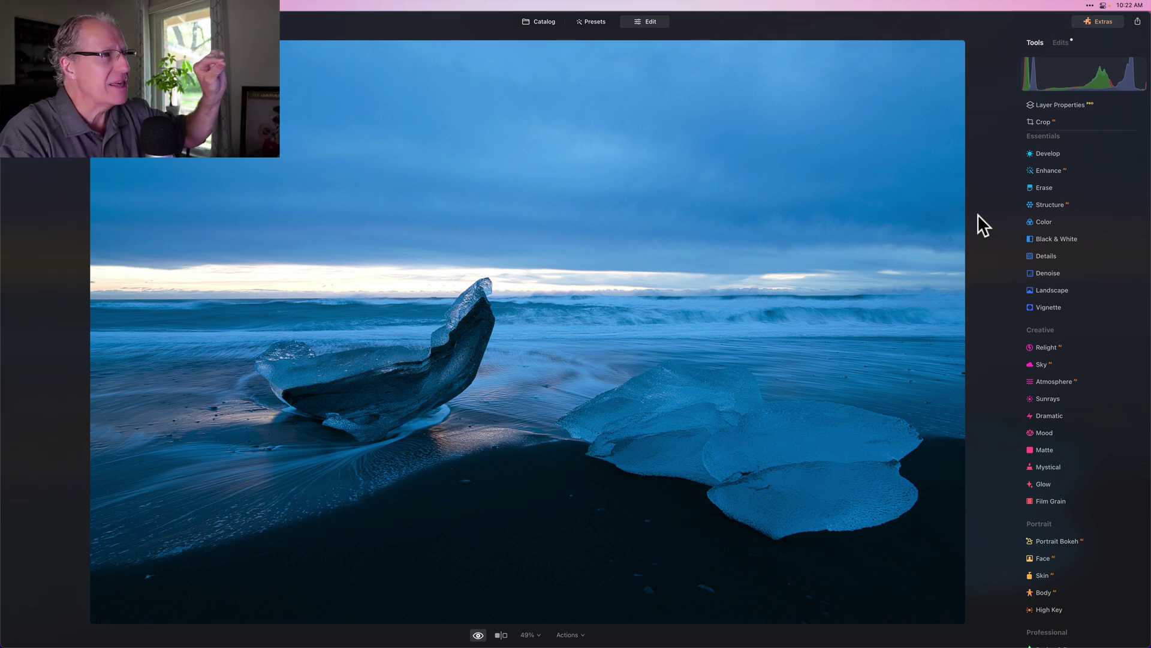
key("backslash")
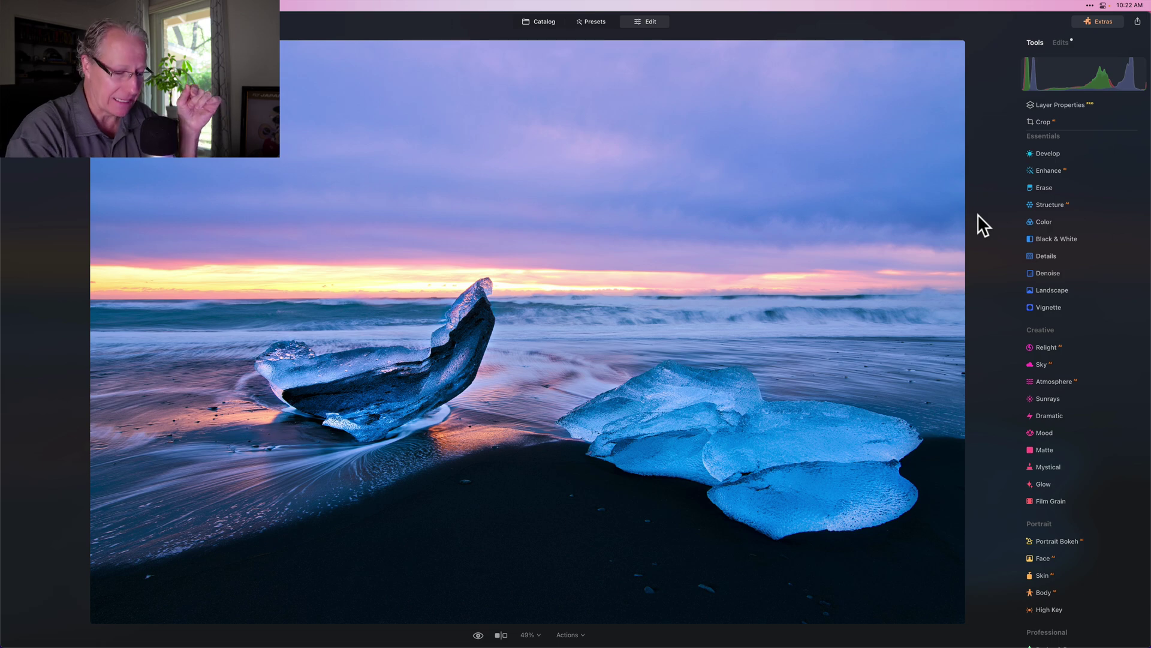
key("backslash")
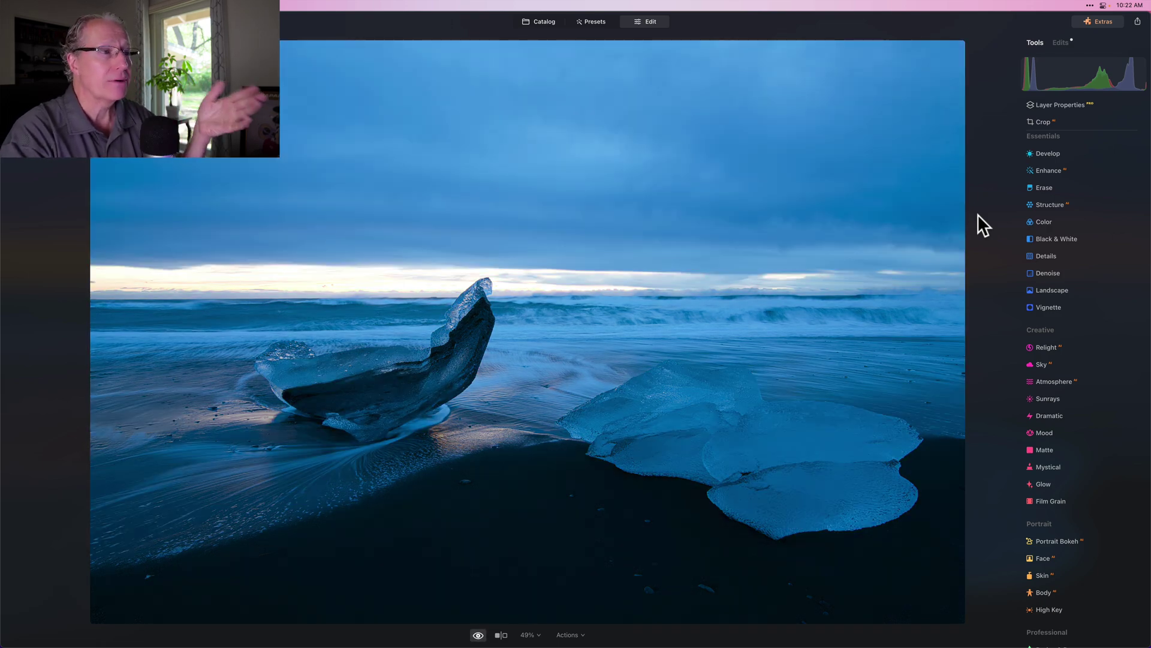
key("backslash")
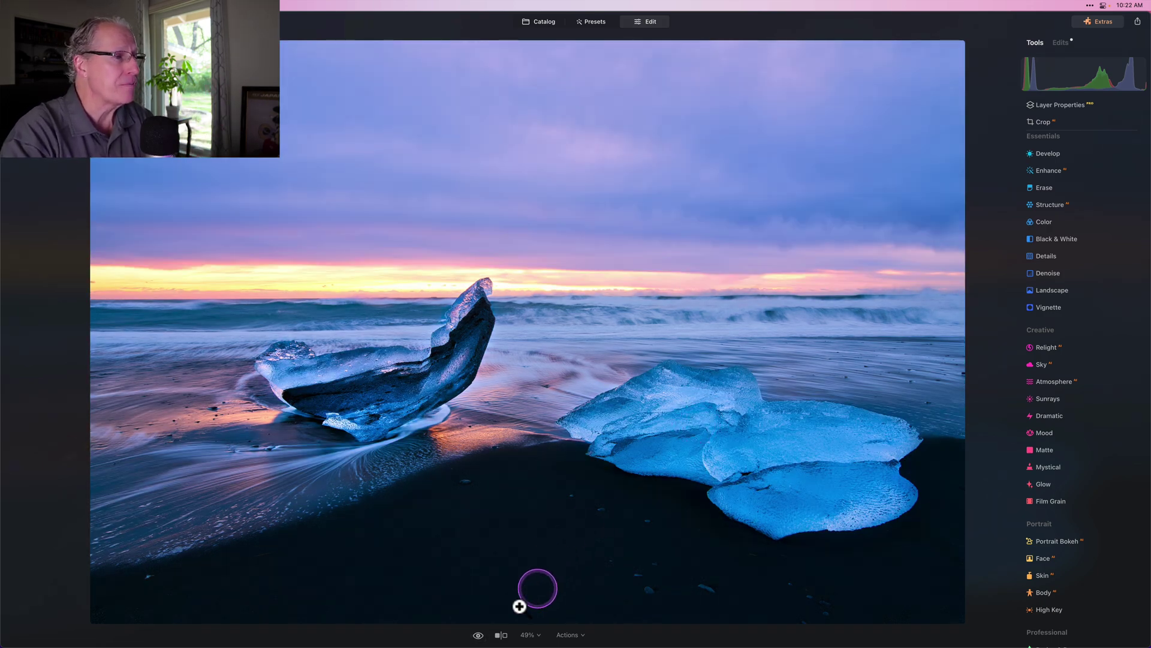
left_click(500, 634)
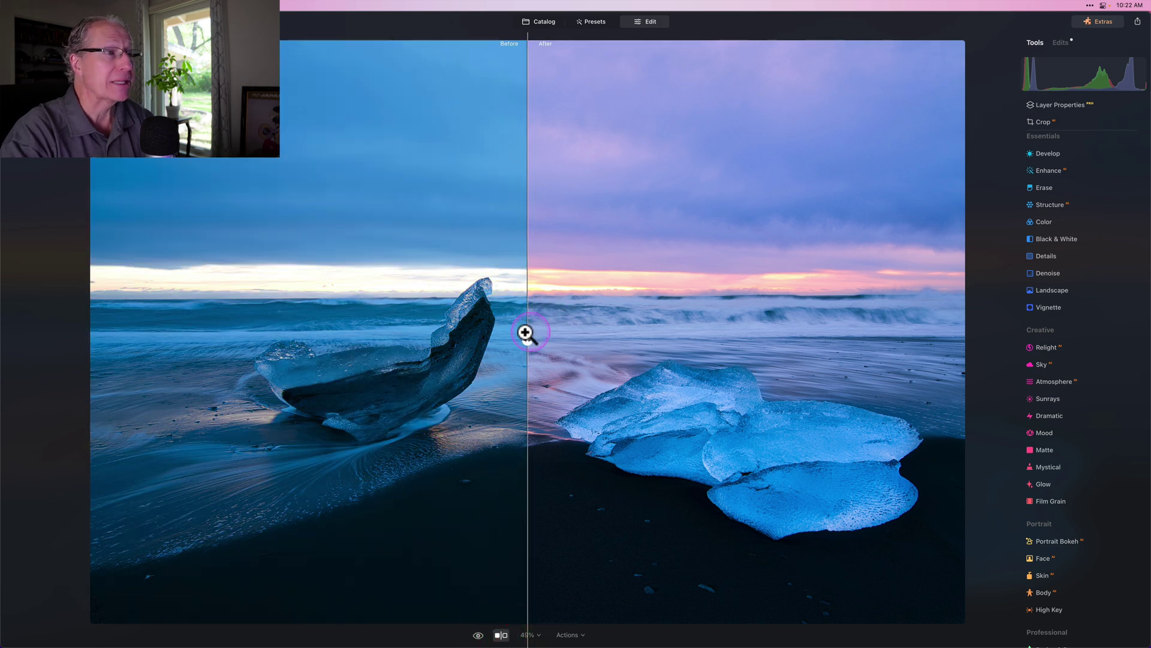
left_click_drag(527, 340, 446, 364)
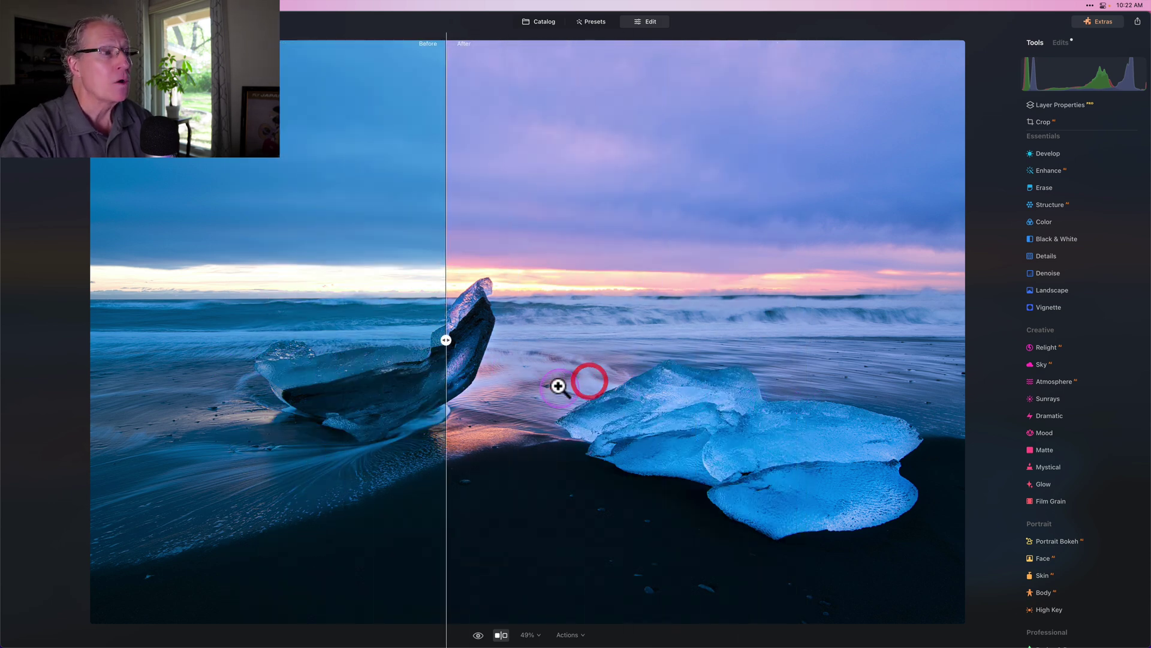
left_click(502, 635)
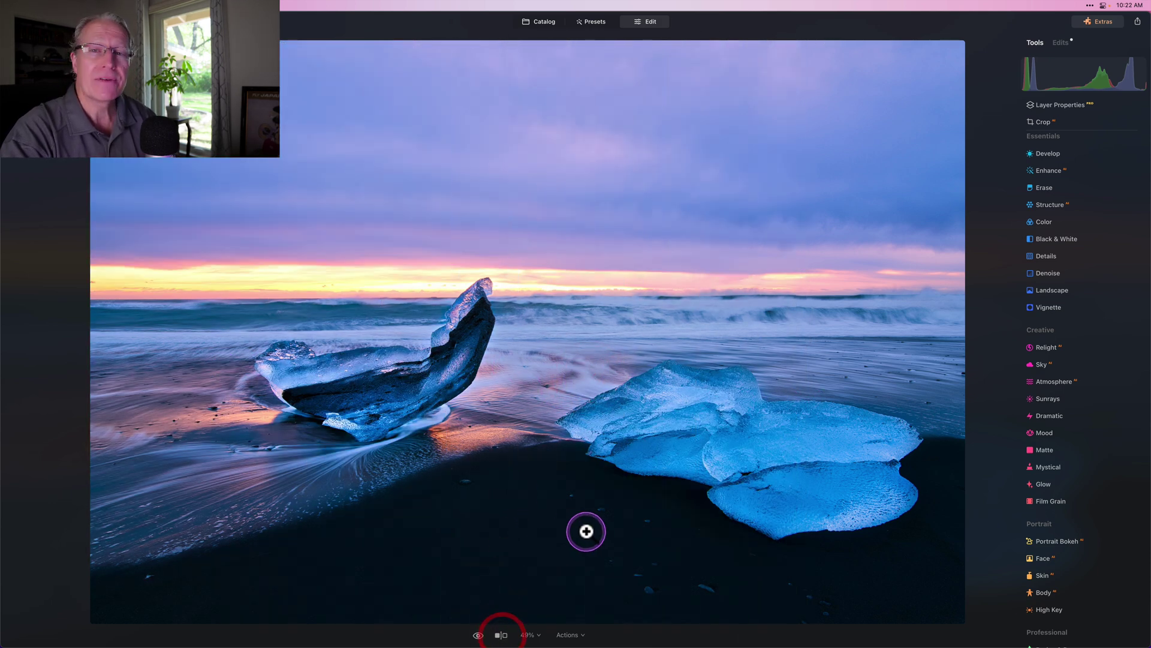